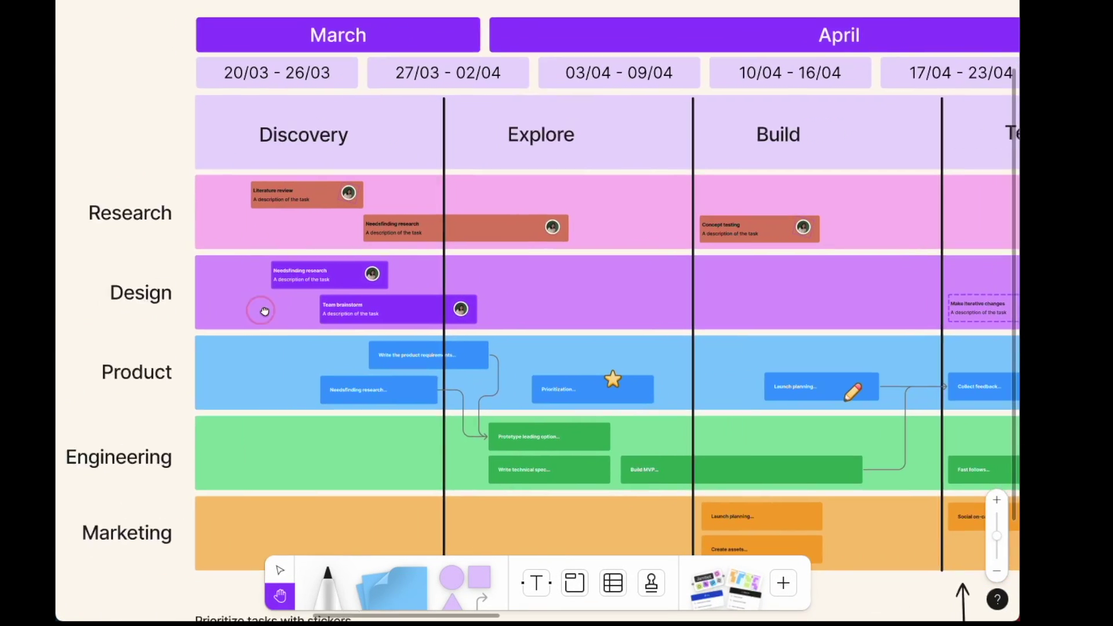
scroll(609, 296, right, 5)
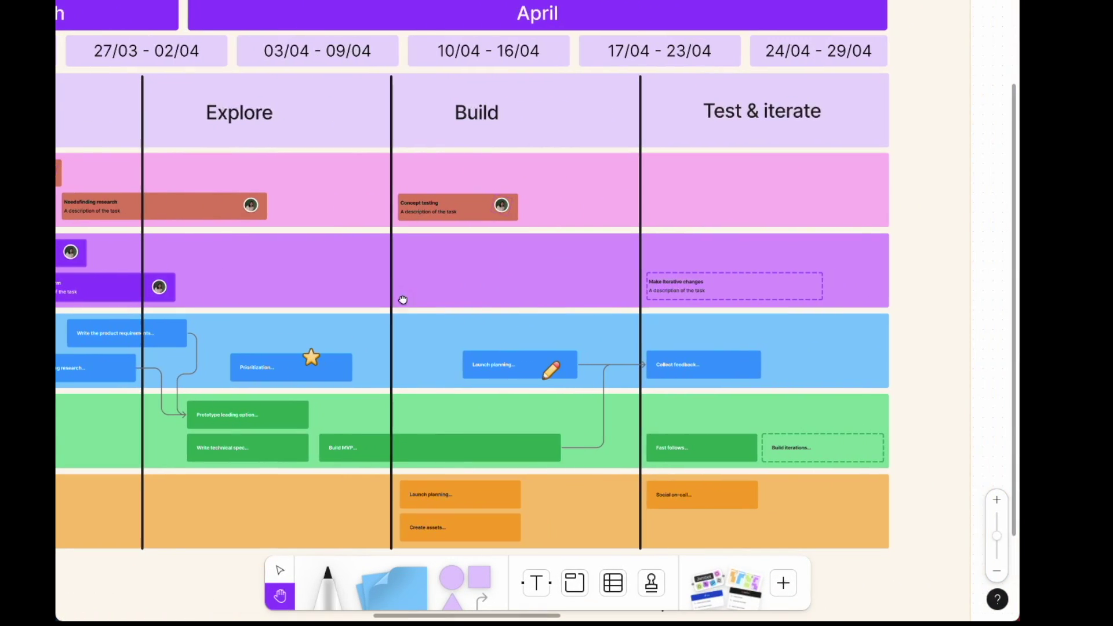
scroll(403, 300, down, 3)
scroll(608, 288, left, 10)
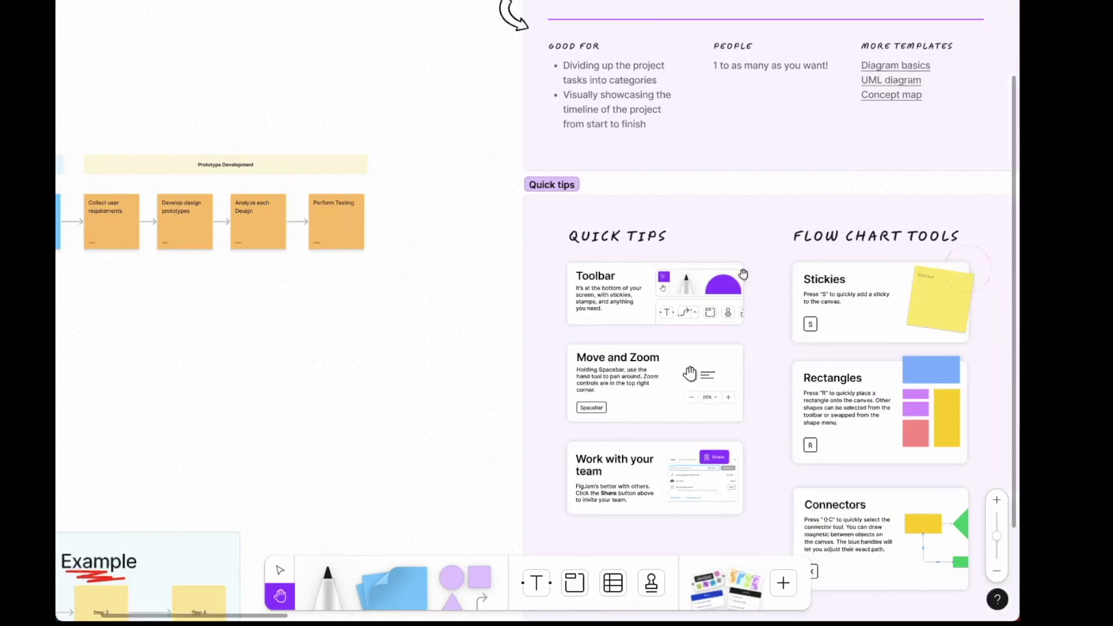
scroll(744, 275, left, 10)
scroll(522, 257, up, 5)
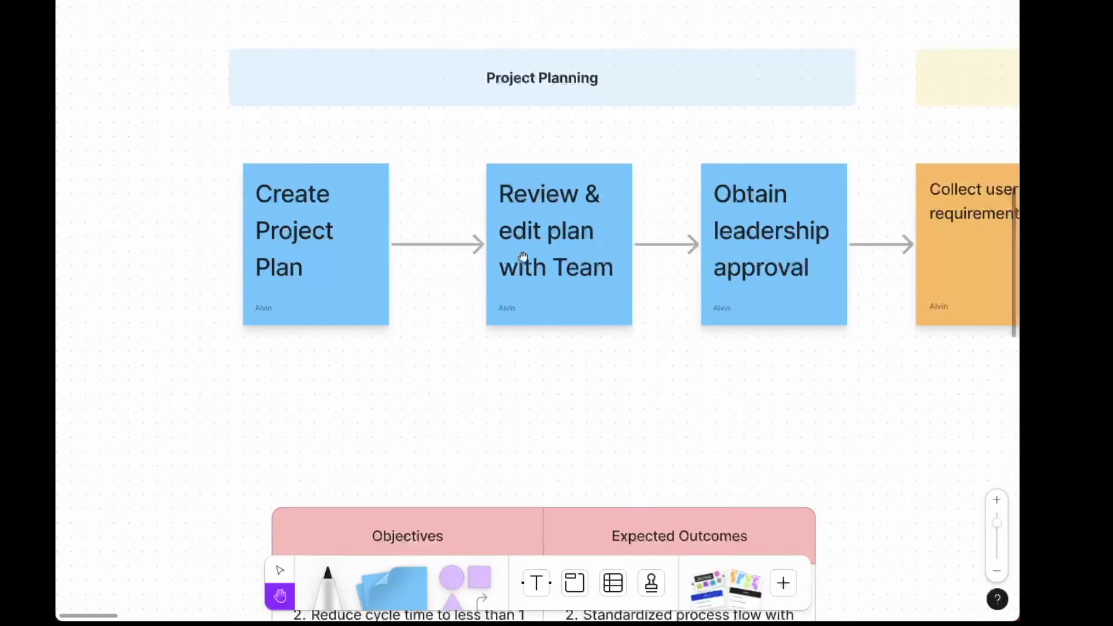
scroll(523, 257, right, 5)
Pan the board to the Prototype Development stickies and the Objectives table.
key(v)
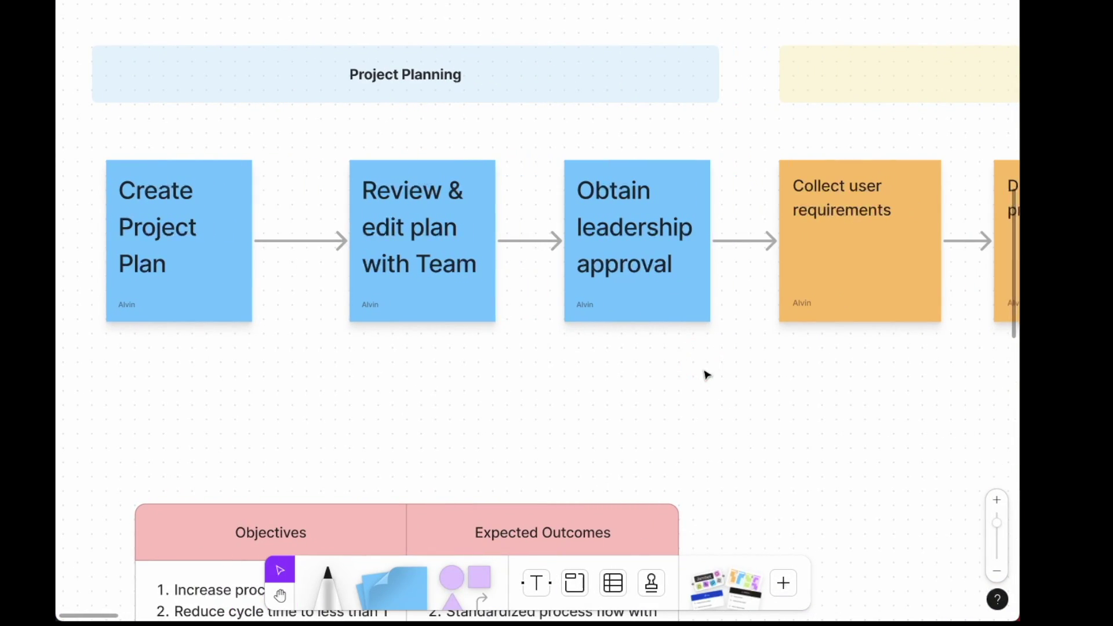
key(h)
drag(706, 375, 479, 371)
mouse_move(566, 385)
mouse_down()
mouse_move(332, 385)
mouse_move(465, 395)
mouse_up()
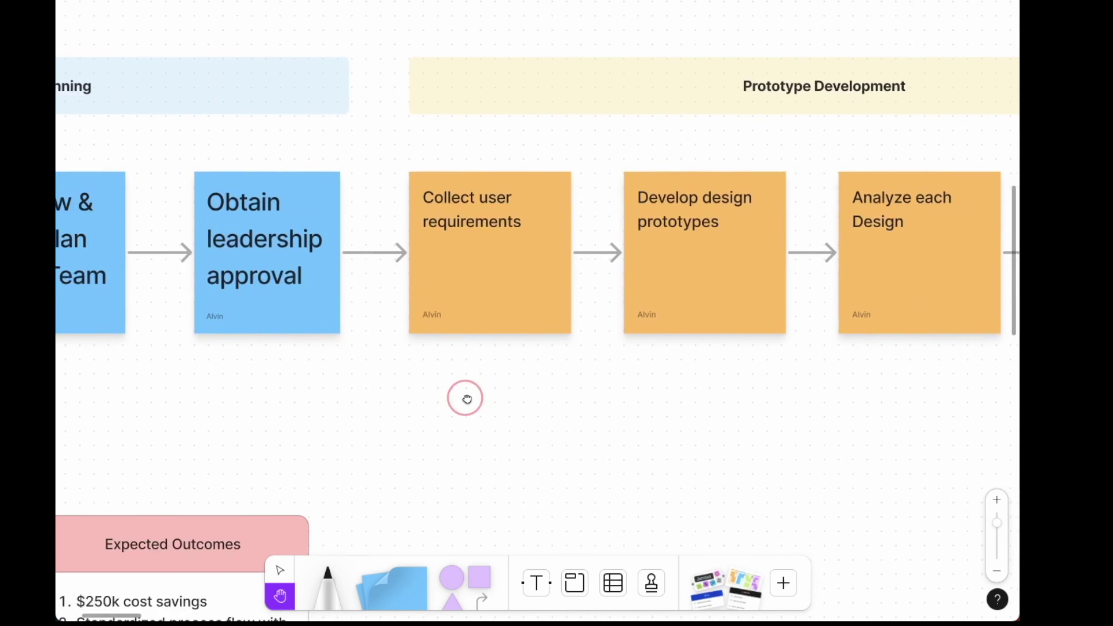
mouse_move(282, 411)
mouse_down()
mouse_move(569, 415)
mouse_move(504, 243)
mouse_up()
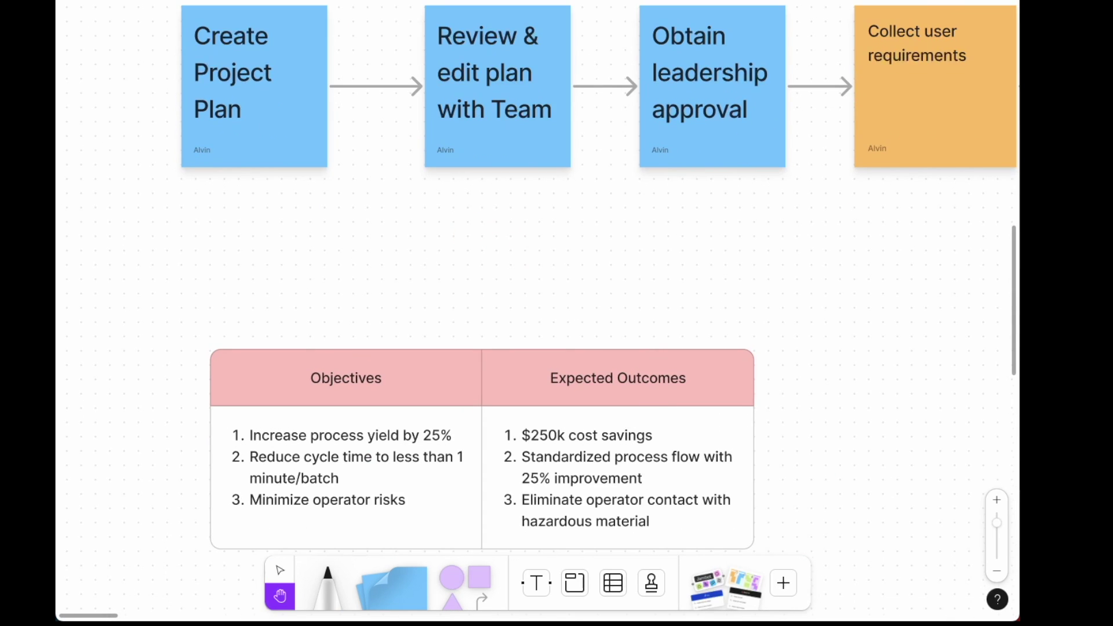
scroll(807, 336, down, 3)
Pan past the Make vs Buy flowchart and section headers to show the whole Objectives table.
drag(807, 337, 778, 552)
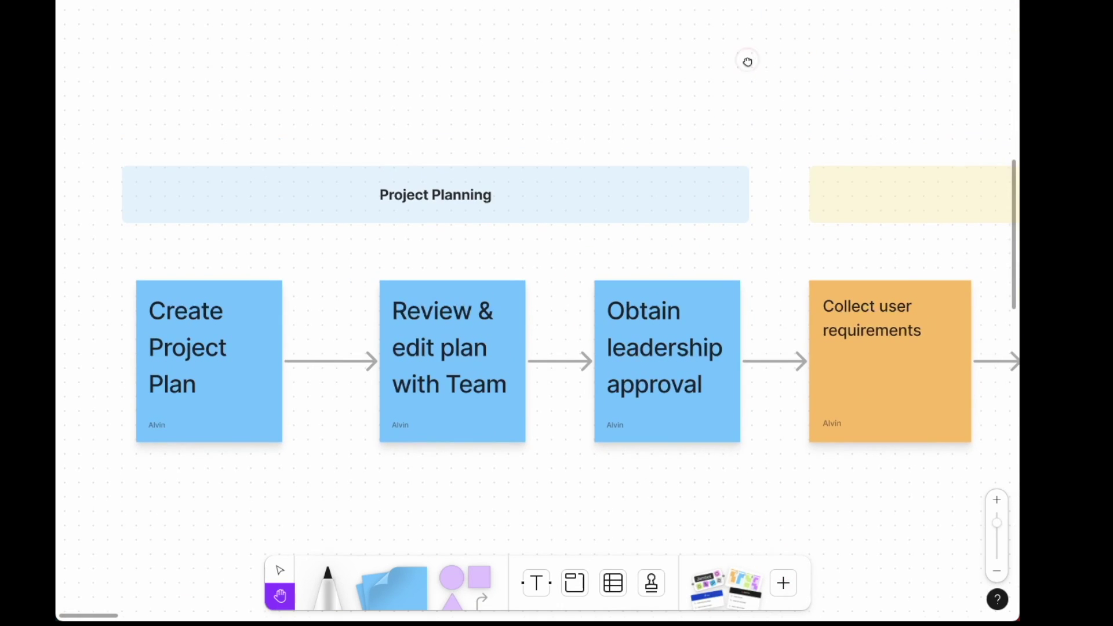
drag(746, 60, 733, 423)
scroll(732, 424, up, 2)
scroll(652, 311, up, 2)
scroll(661, 296, down, 3)
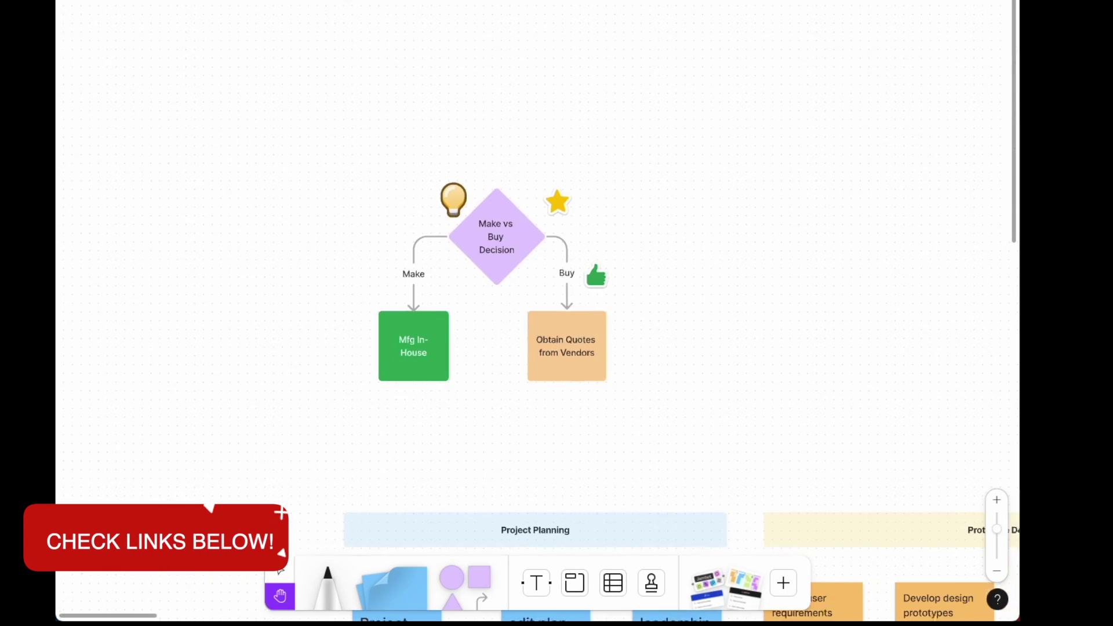
scroll(686, 269, down, 5)
drag(685, 270, 684, 418)
drag(641, 381, 653, 415)
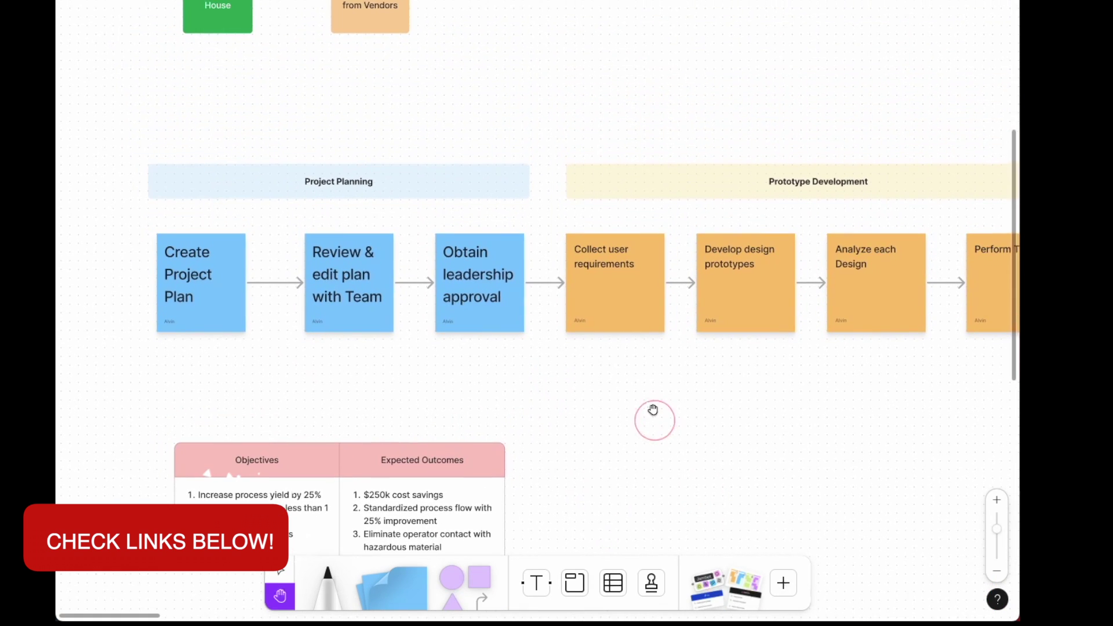
mouse_move(588, 62)
mouse_down()
mouse_move(589, 241)
mouse_move(562, 7)
mouse_up()
key(v)
scroll(357, 106, up, 2)
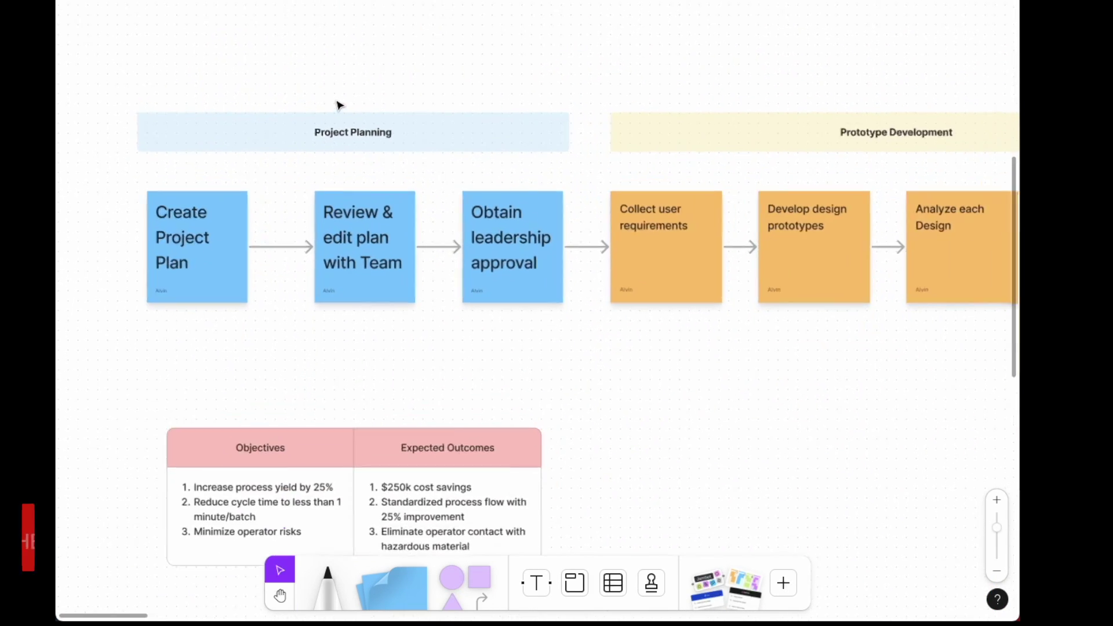
scroll(357, 107, up, 2)
key(h)
mouse_move(639, 450)
mouse_down()
mouse_move(731, 438)
mouse_move(760, 385)
mouse_move(778, 313)
mouse_up()
key(v)
scroll(682, 322, down, 2)
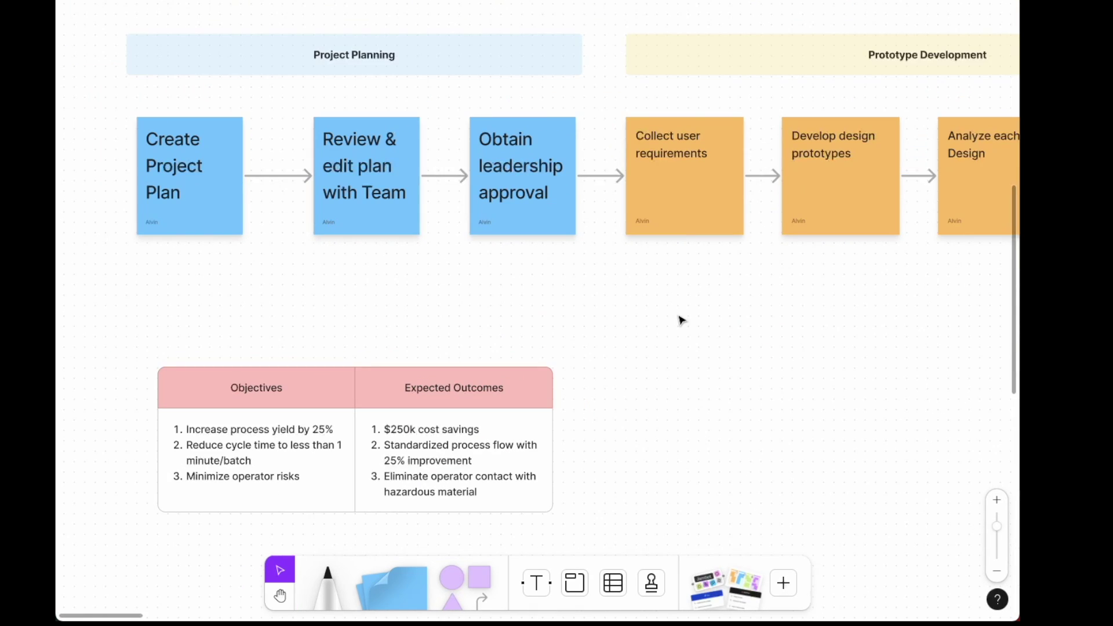
scroll(682, 320, down, 3)
scroll(680, 322, down, 3)
scroll(681, 321, down, 1)
key(h)
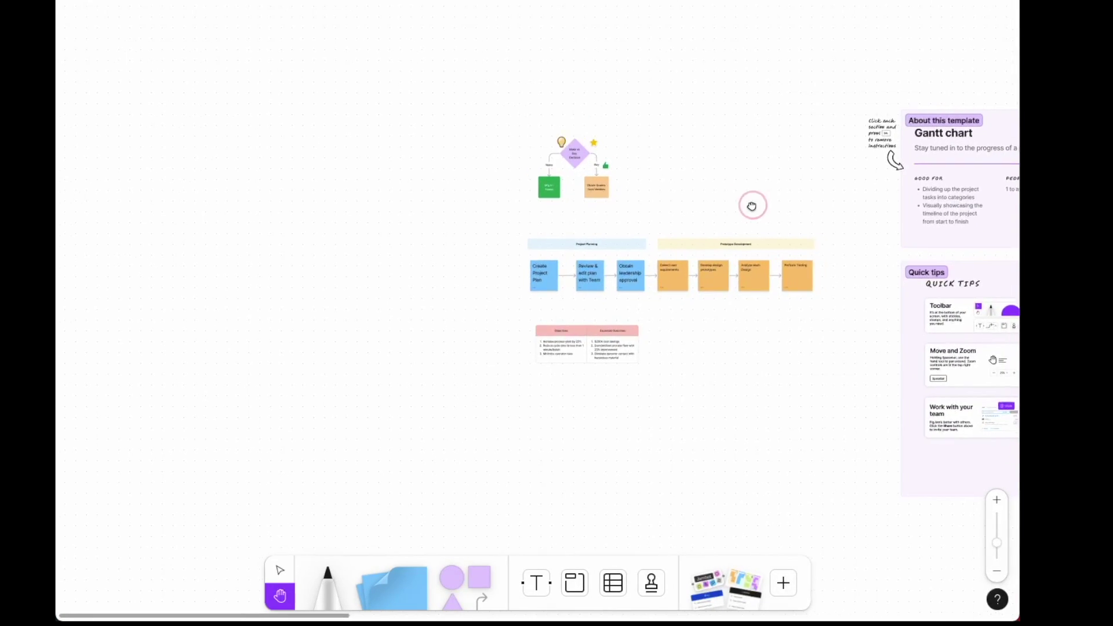
mouse_move(752, 206)
mouse_down()
mouse_move(236, 182)
mouse_move(563, 187)
mouse_up()
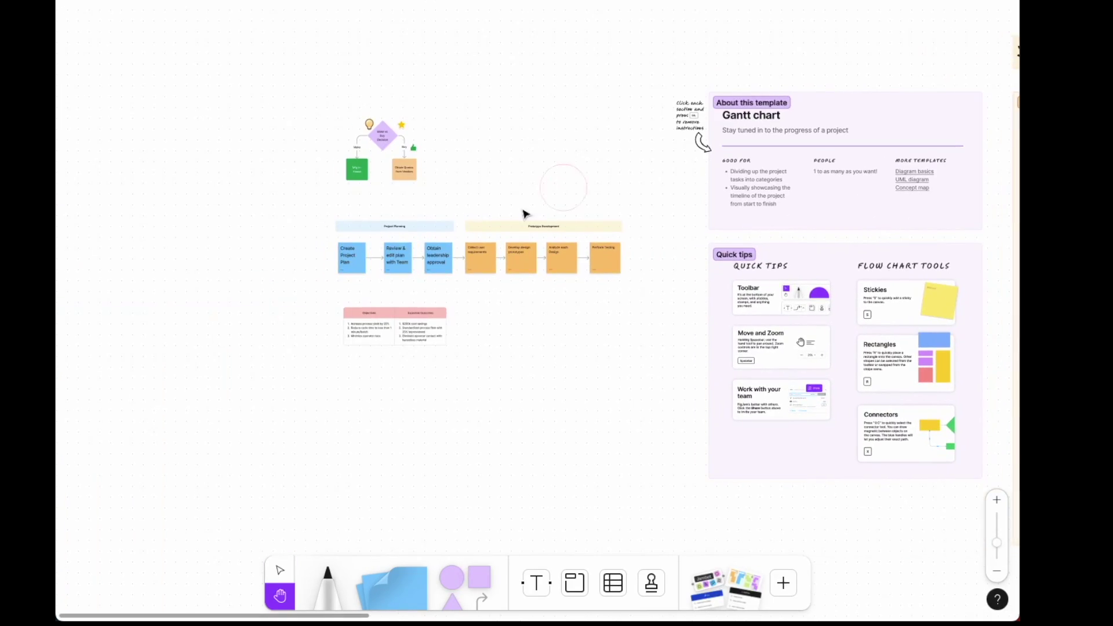
key(v)
scroll(453, 293, up, 3)
scroll(453, 293, up, 3)
scroll(453, 295, down, 2)
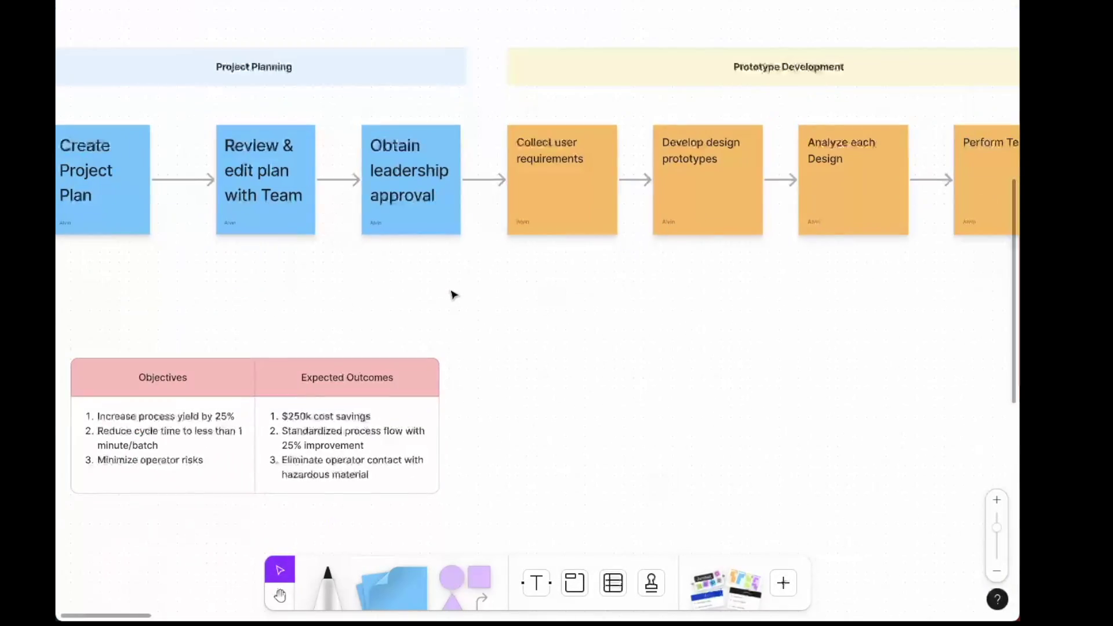
key(h)
drag(430, 298, 525, 299)
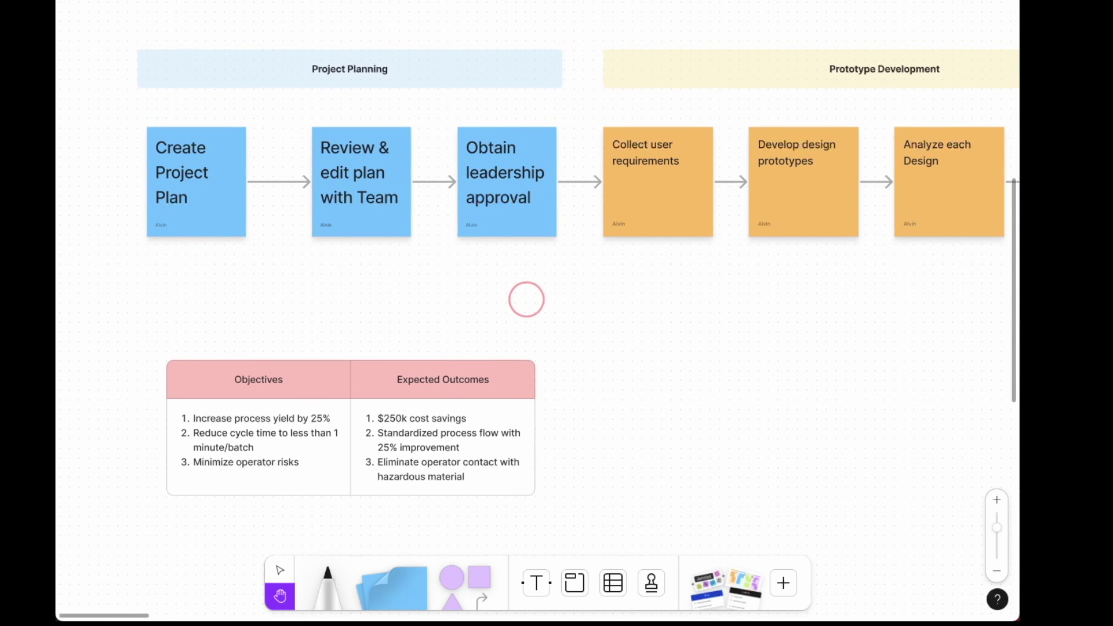
key(v)
key(h)
drag(656, 313, 645, 368)
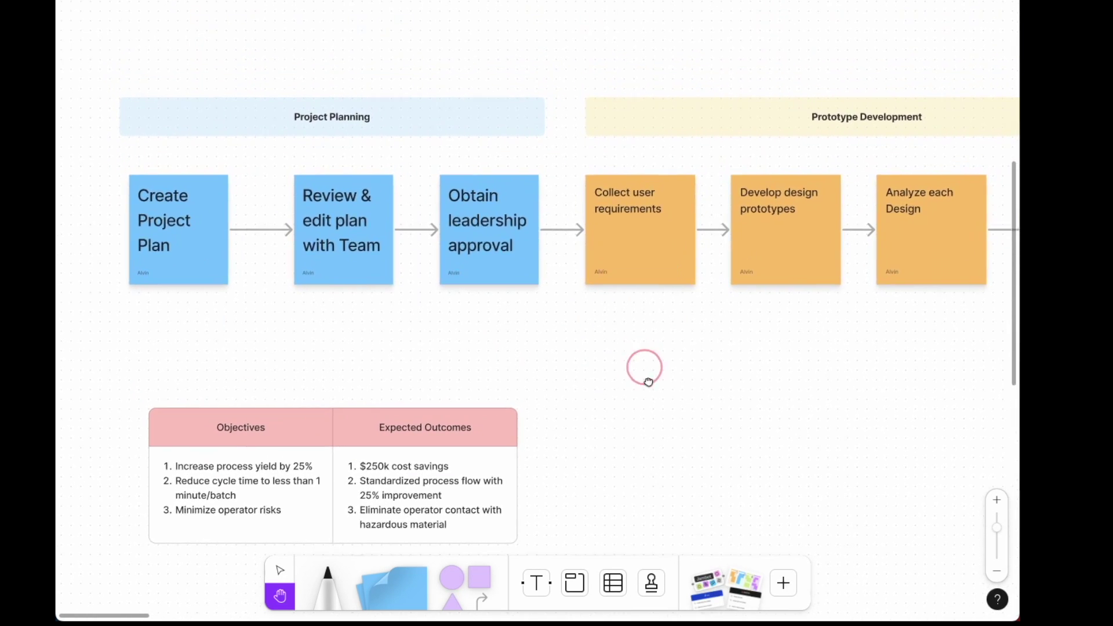
scroll(648, 381, up, 2)
scroll(644, 264, up, 3)
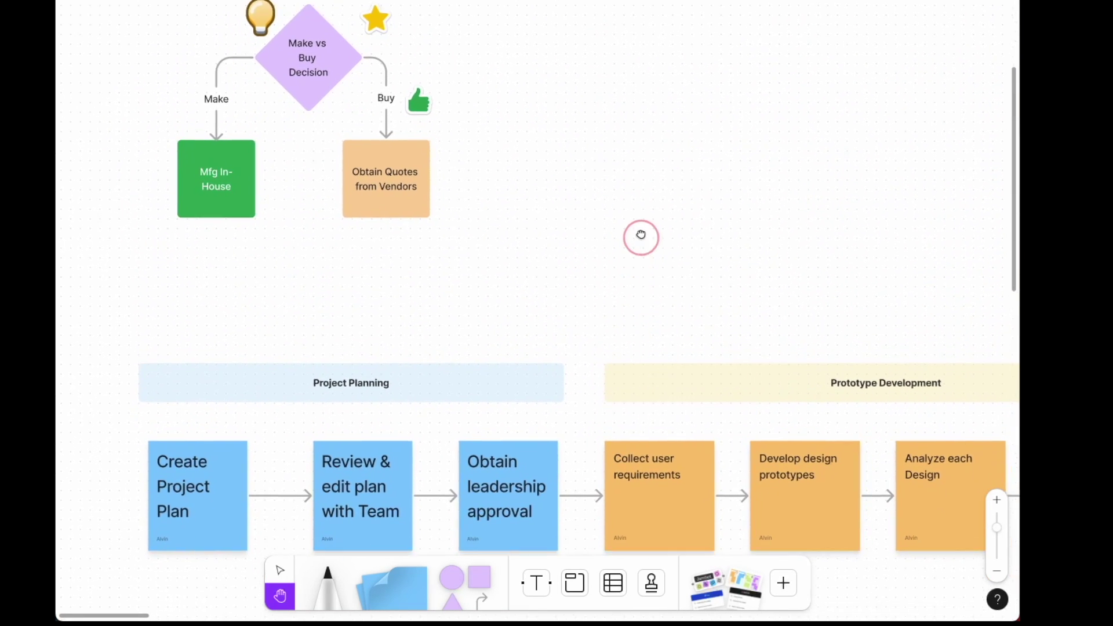
scroll(641, 236, down, 1)
scroll(621, 279, down, 1)
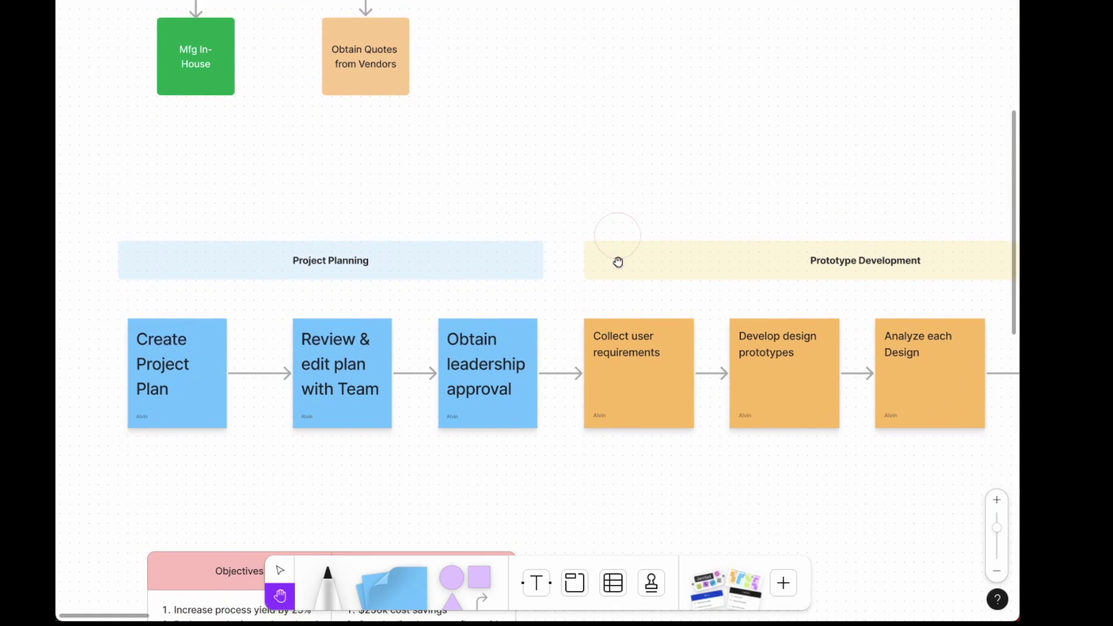
scroll(653, 395, down, 1)
scroll(679, 410, down, 2)
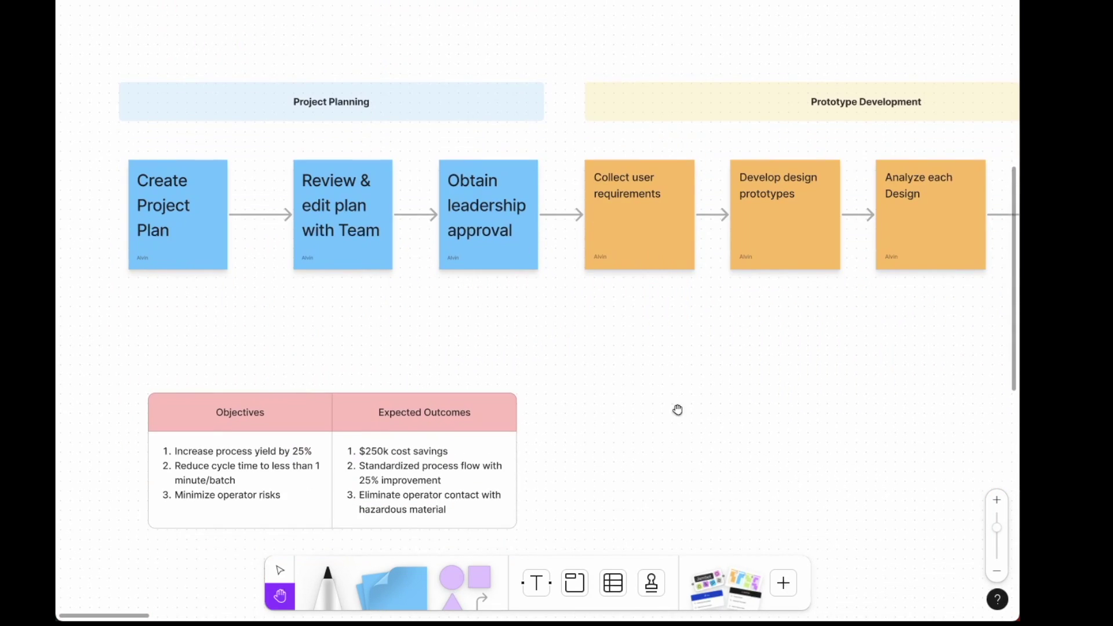
scroll(723, 391, down, 1)
scroll(718, 444, down, 2)
scroll(684, 410, down, 1)
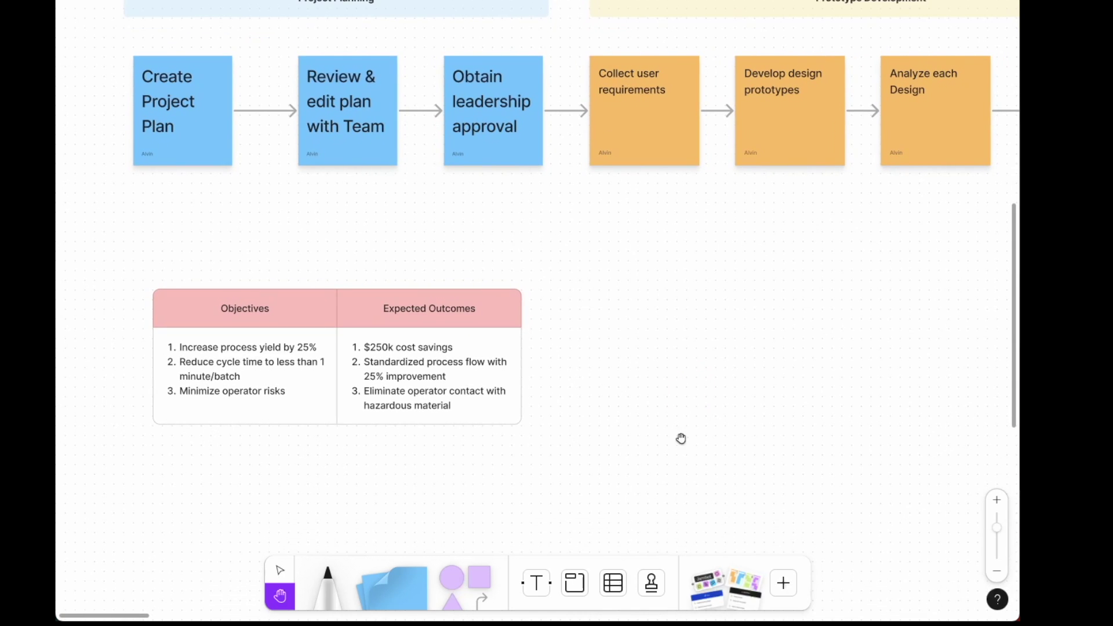
scroll(682, 440, down, 2)
scroll(693, 392, down, 1)
scroll(644, 436, down, 2)
scroll(650, 304, down, 1)
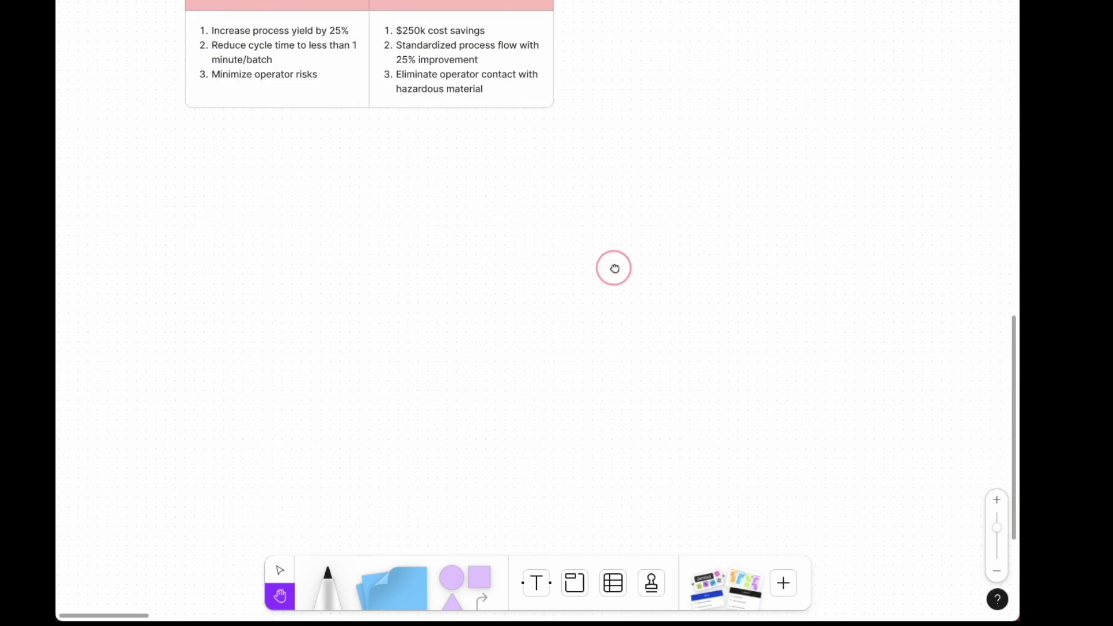
scroll(614, 266, down, 1)
scroll(641, 211, down, 1)
Start and cancel a sticky note with S, then pick up a new sticky note from the toolbar.
key(v)
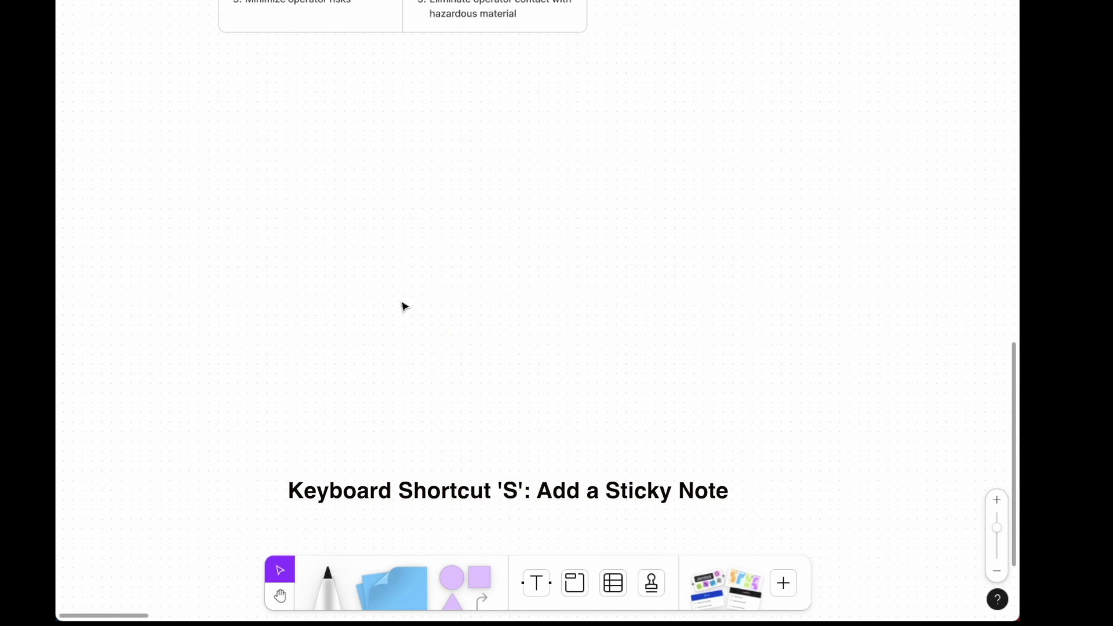
key(s)
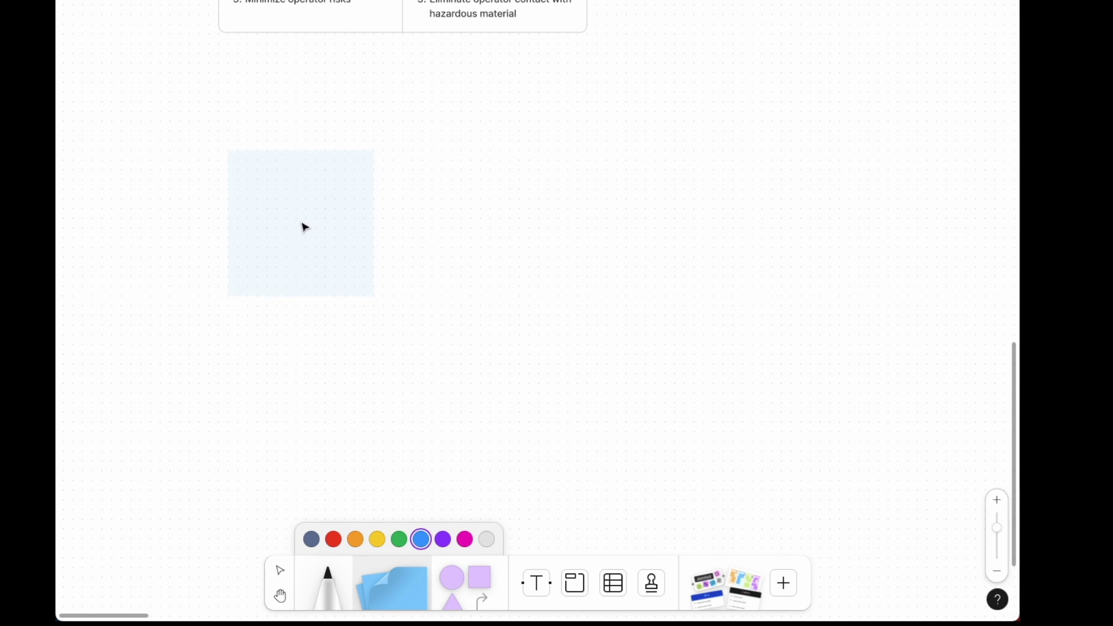
key(Escape)
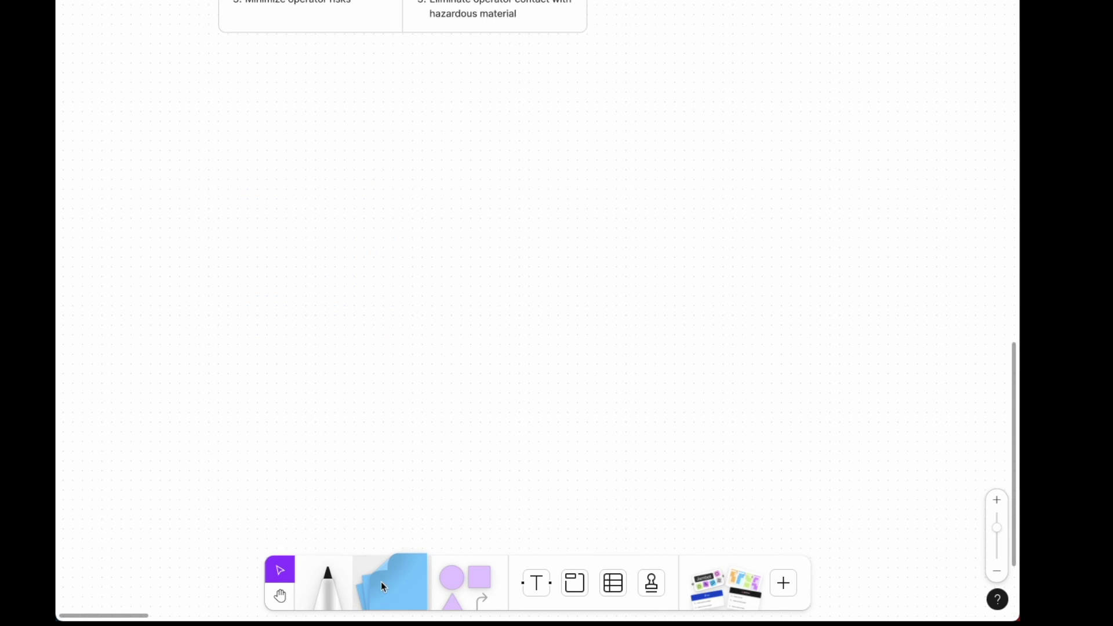
click(392, 589)
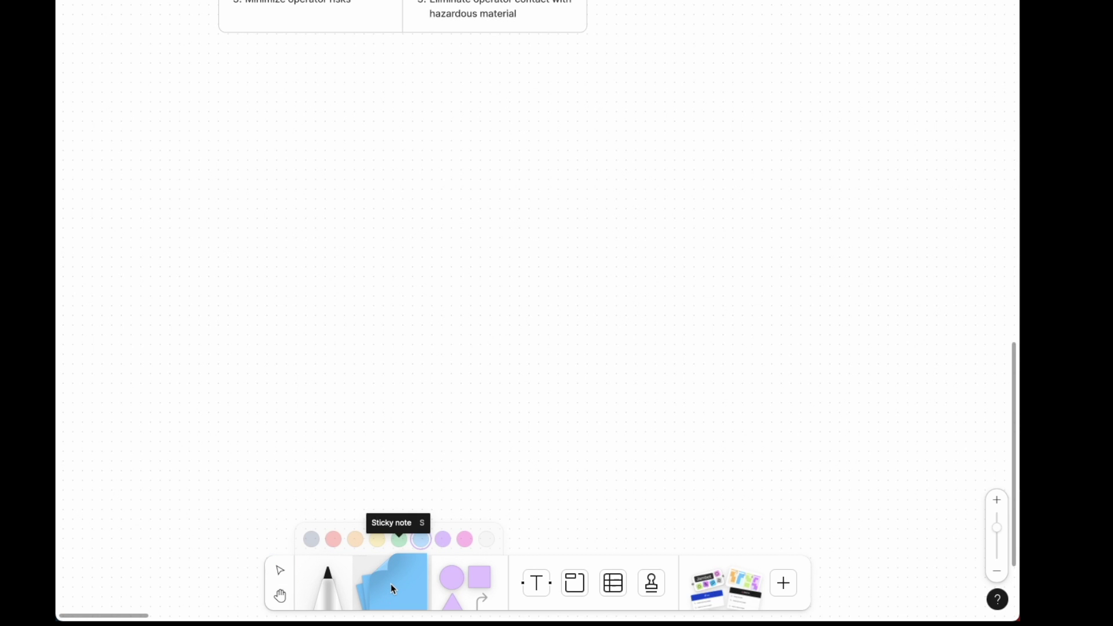
Place a blue 'Idea #1' sticky note on the empty area and centre the view on it.
mouse_move(392, 589)
mouse_down()
mouse_move(257, 263)
mouse_move(257, 294)
mouse_up()
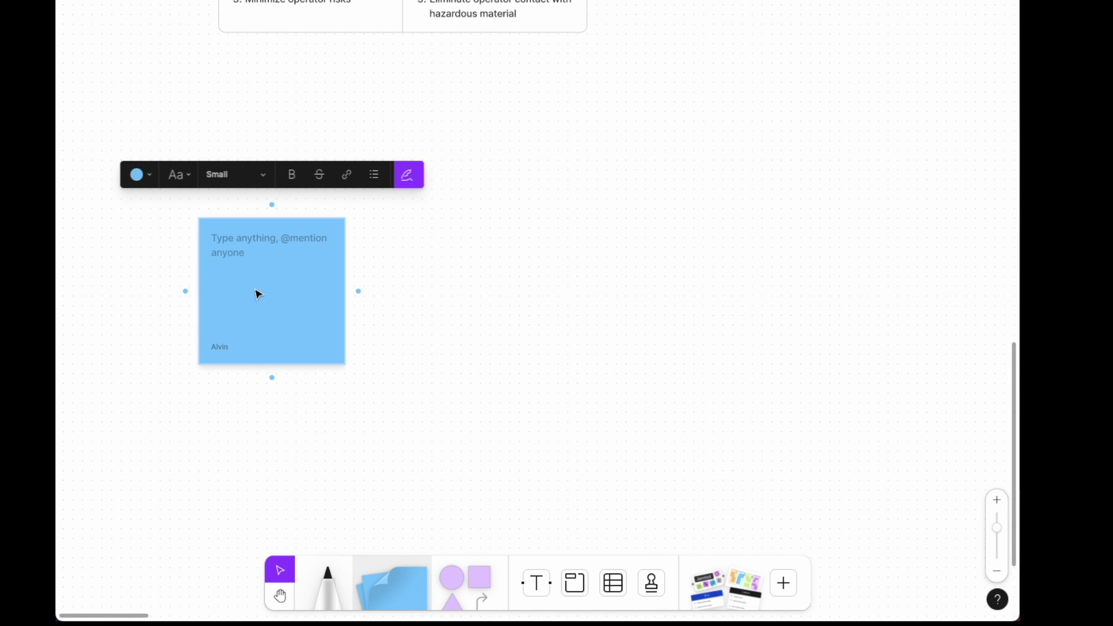
text(Idea #1)
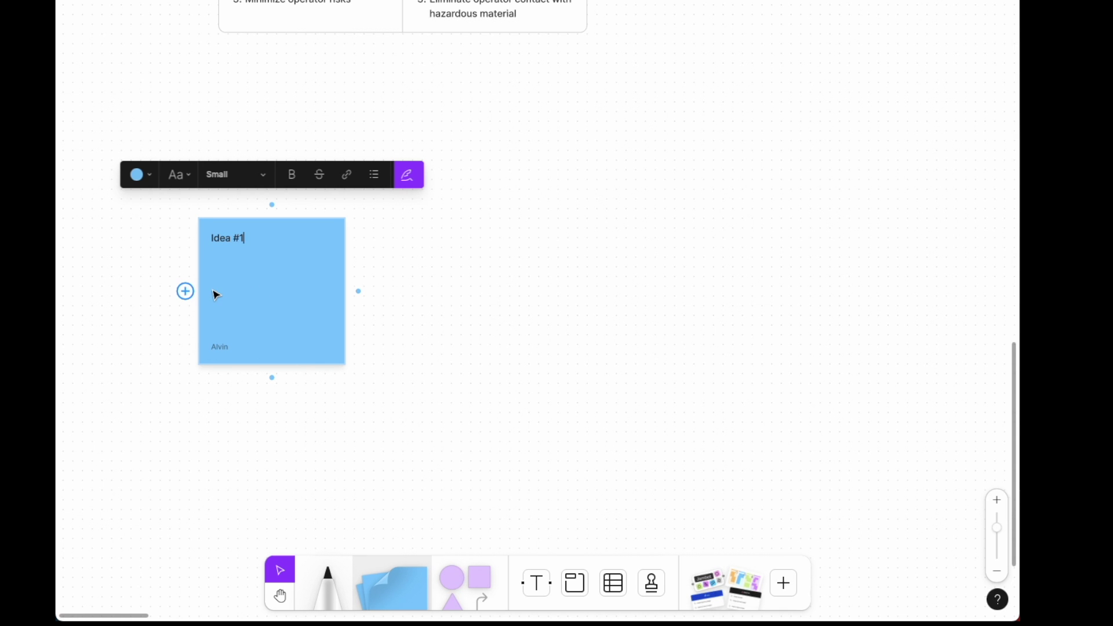
scroll(214, 294, up, 3)
click(605, 313)
key(h)
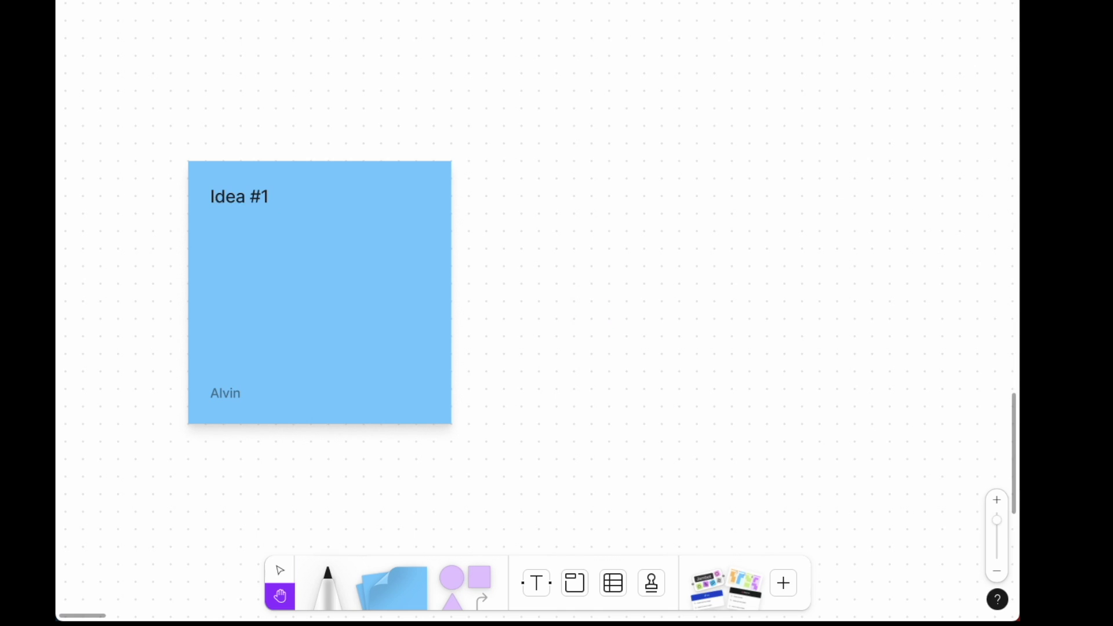
drag(606, 340, 566, 337)
key(v)
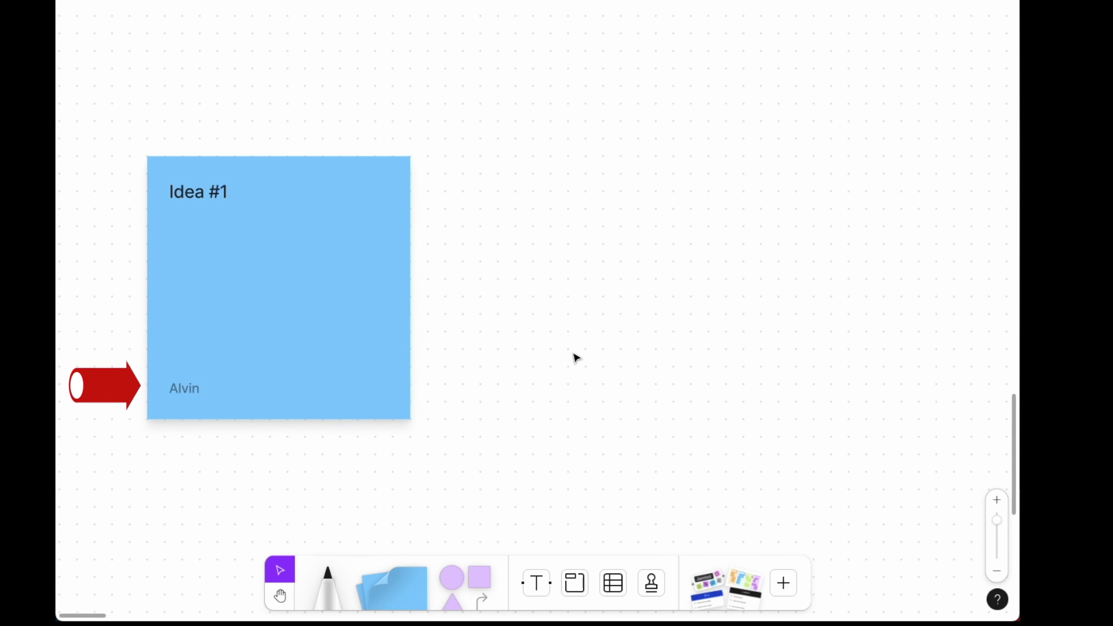
click(570, 331)
Make the Idea #1 note pink with Bookish serif text at Large size.
click(572, 367)
click(261, 294)
click(150, 115)
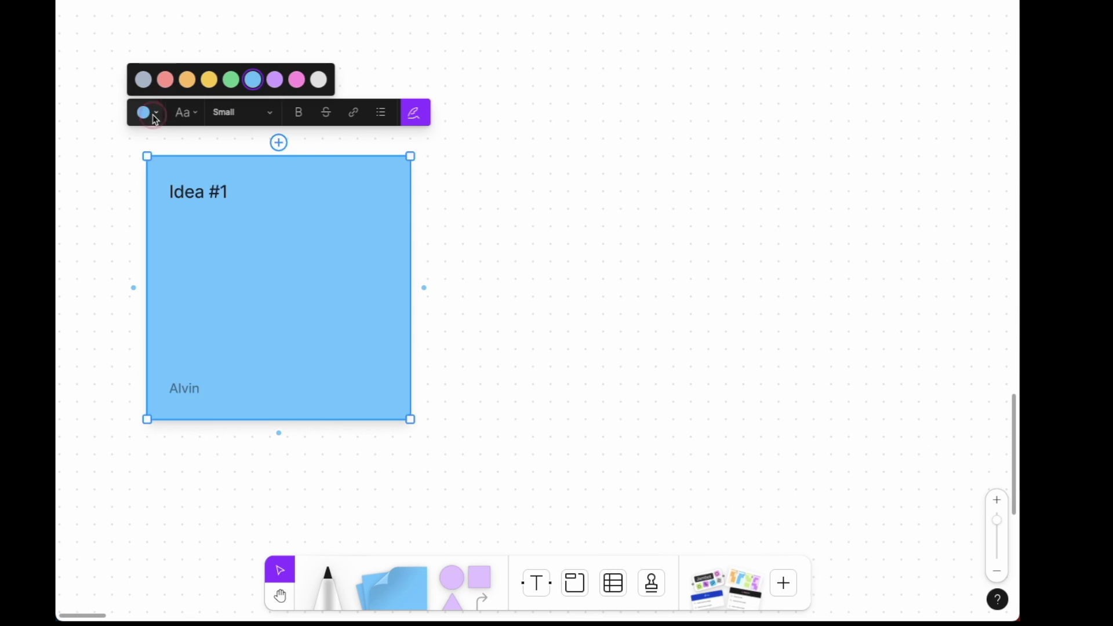
click(165, 80)
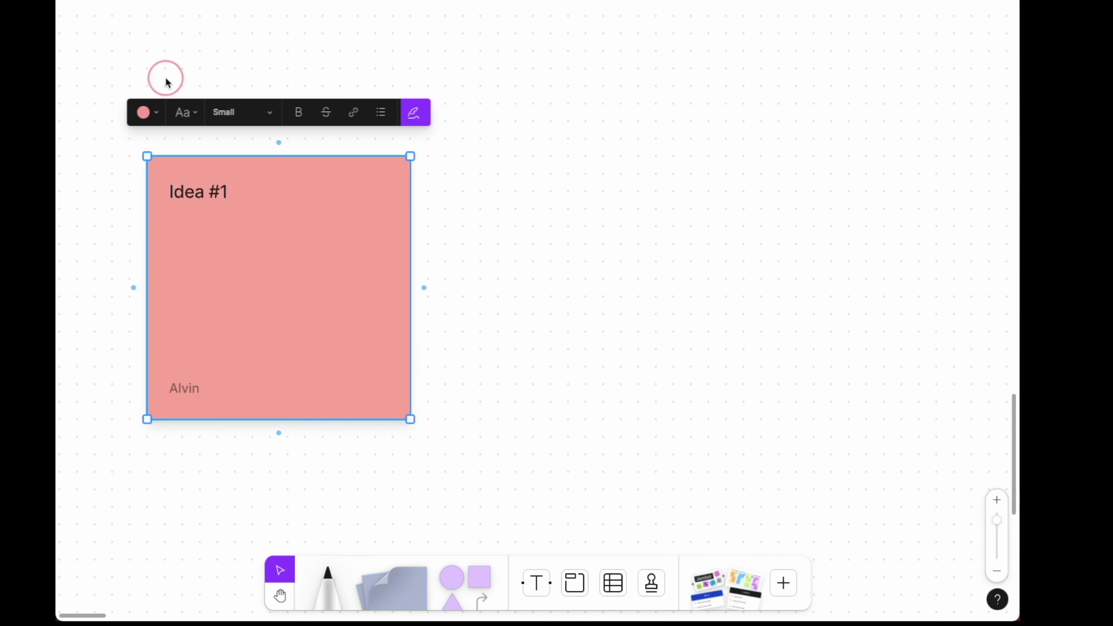
click(197, 116)
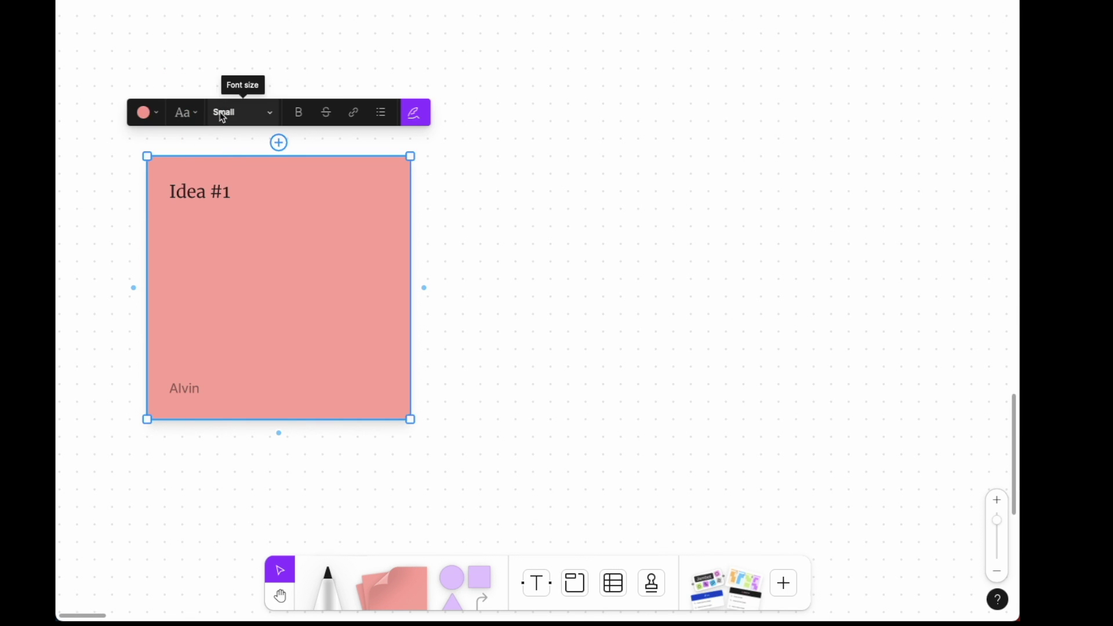
click(222, 116)
click(234, 155)
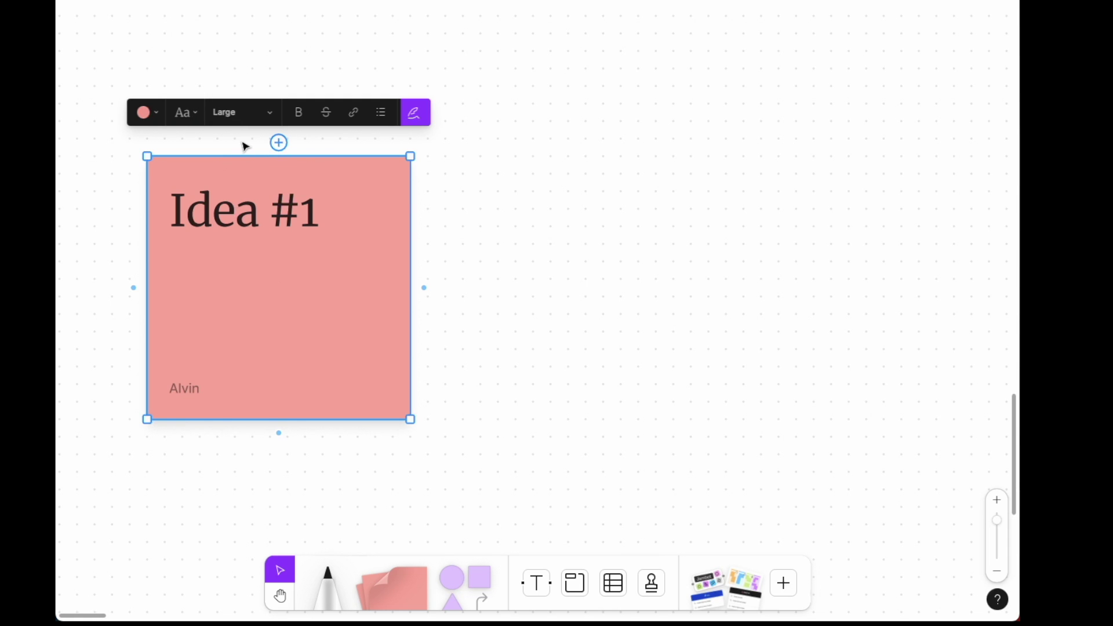
Make the Idea #1 text bold, leaving strikethrough and bullets off and the author name shown.
click(299, 115)
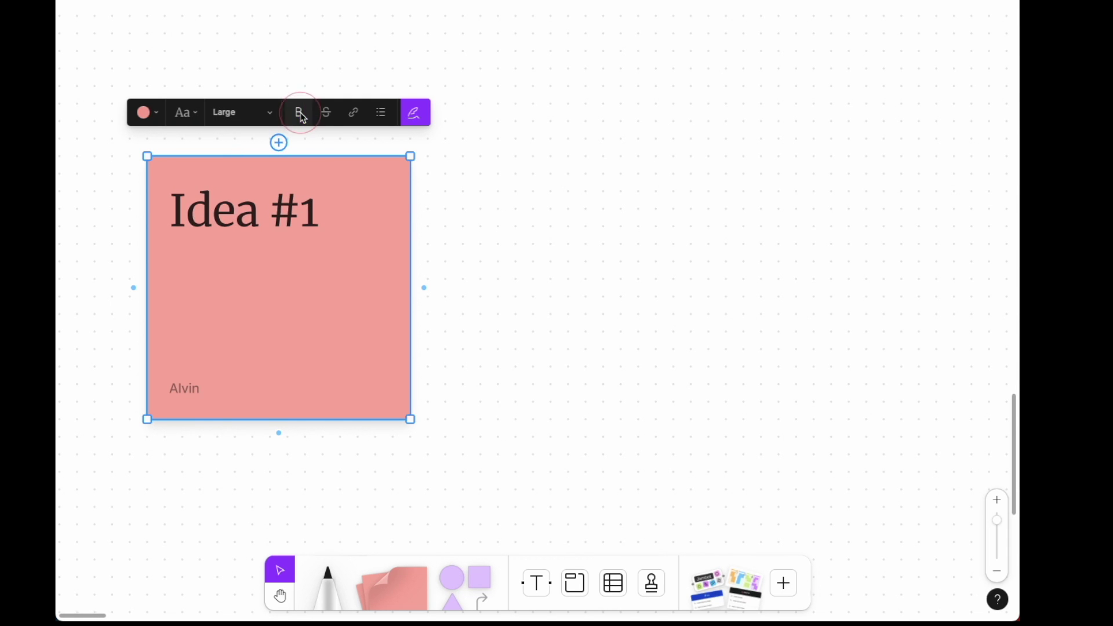
click(301, 117)
click(328, 117)
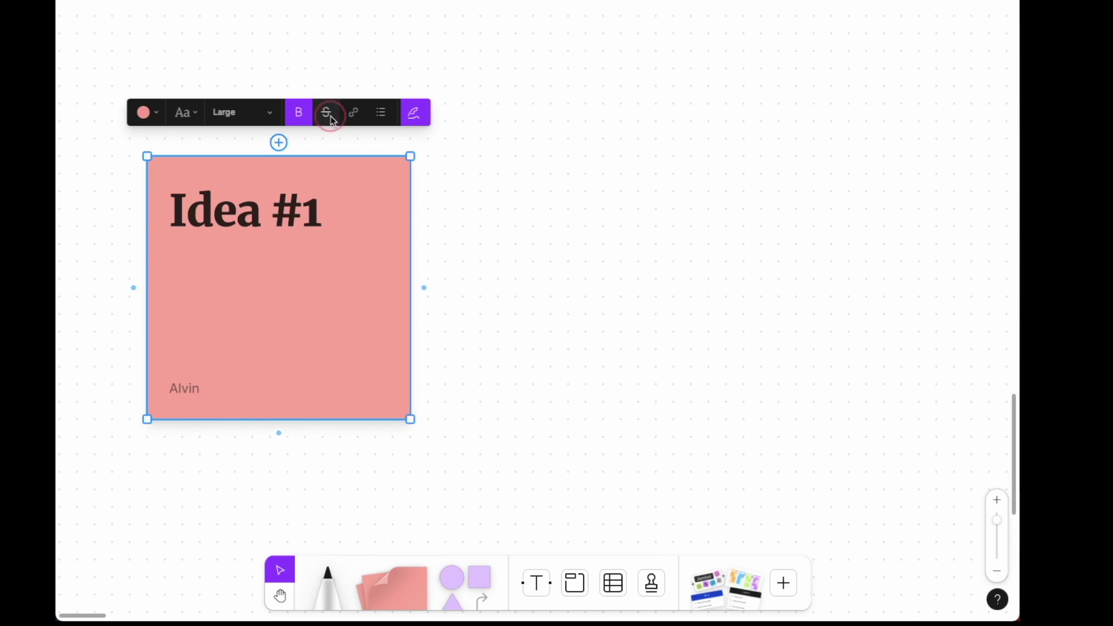
click(328, 118)
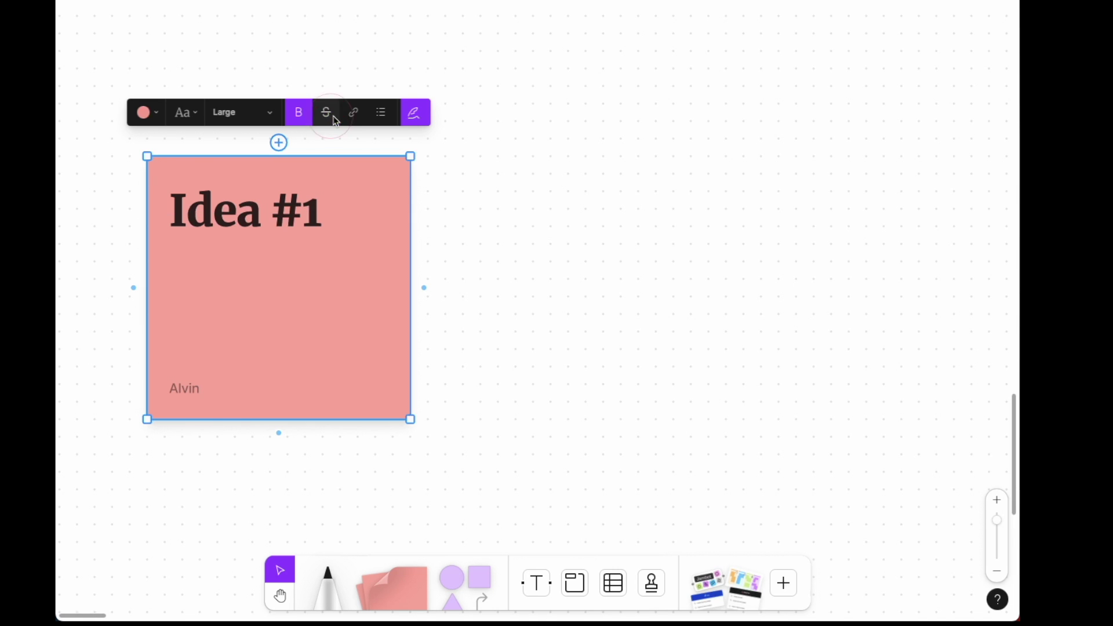
click(383, 118)
click(383, 119)
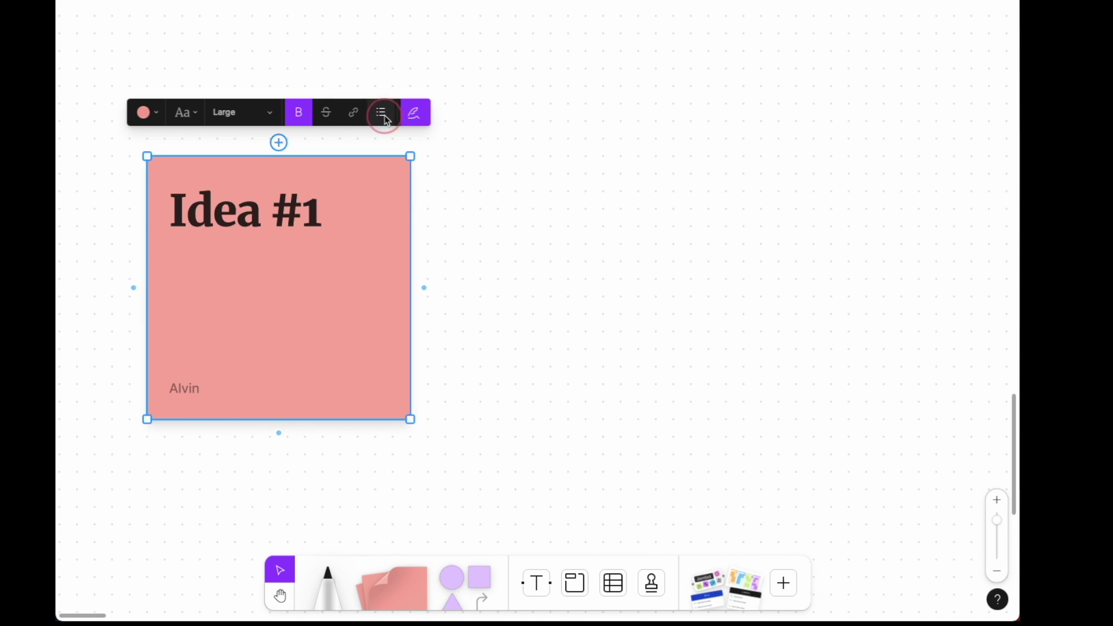
click(414, 118)
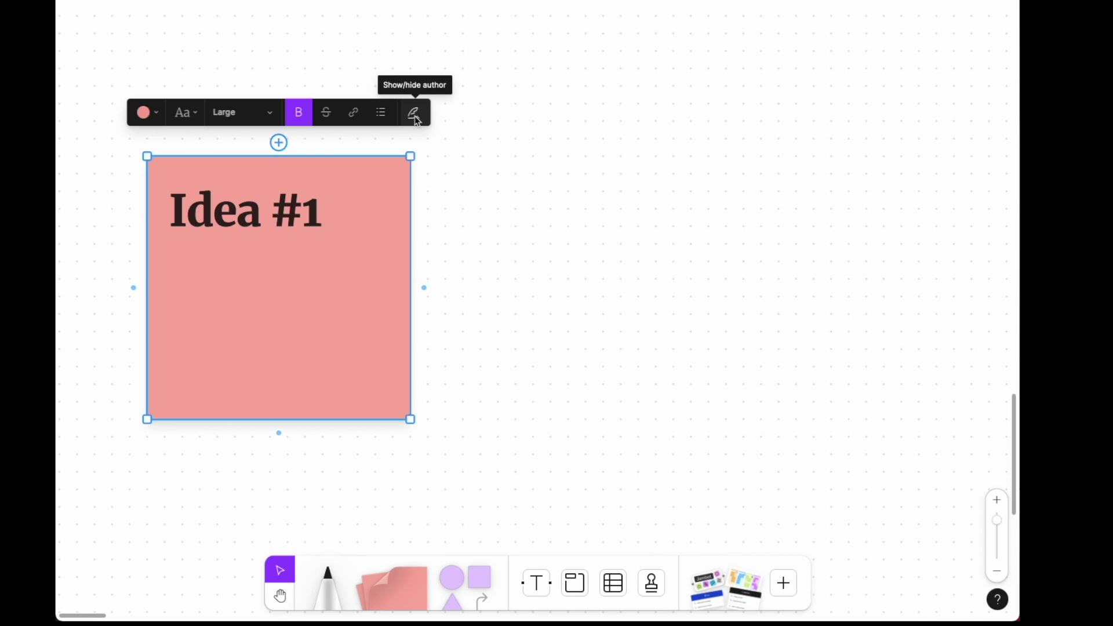
click(416, 119)
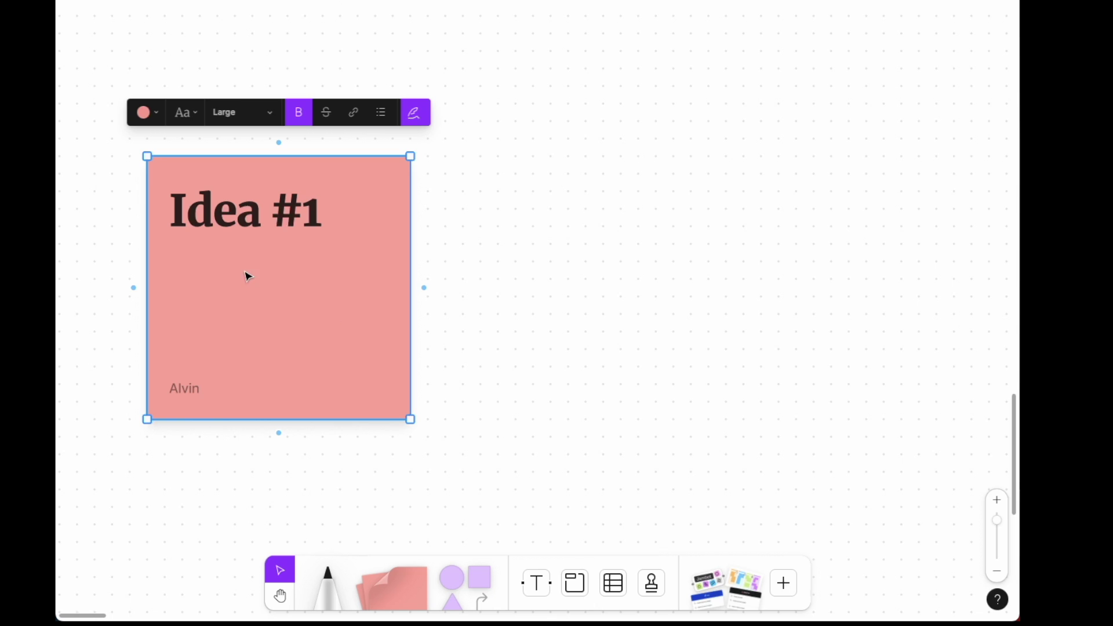
Pan and zoom the board until the pink Idea #1 note sits near the top of the view.
drag(564, 232, 531, 331)
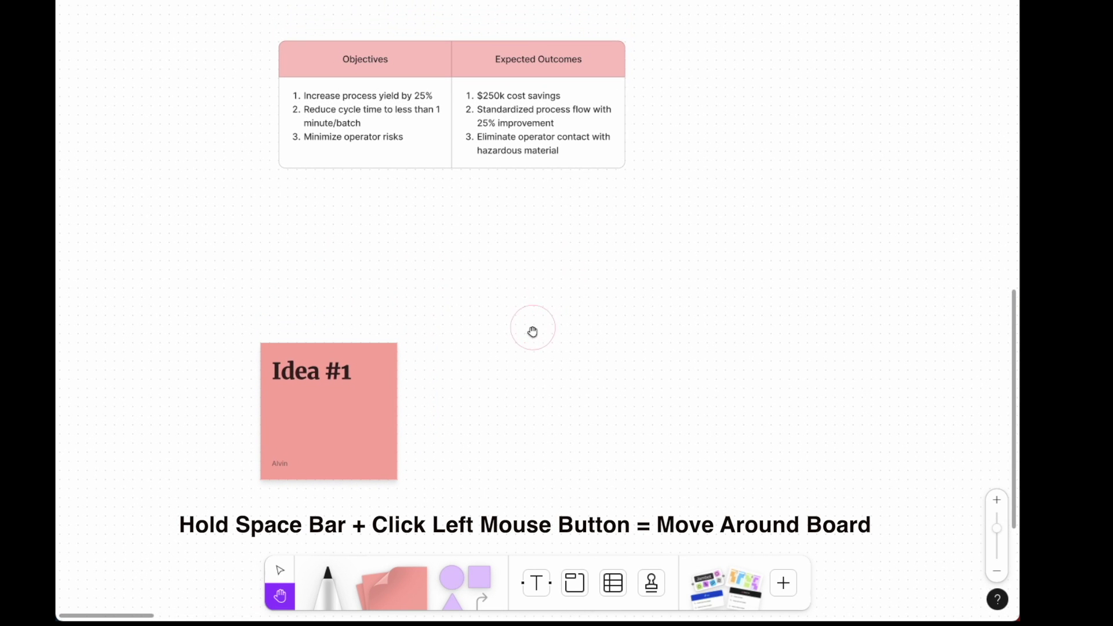
key(space)
mouse_move(621, 326)
mouse_down()
mouse_move(549, 392)
mouse_move(577, 354)
mouse_up()
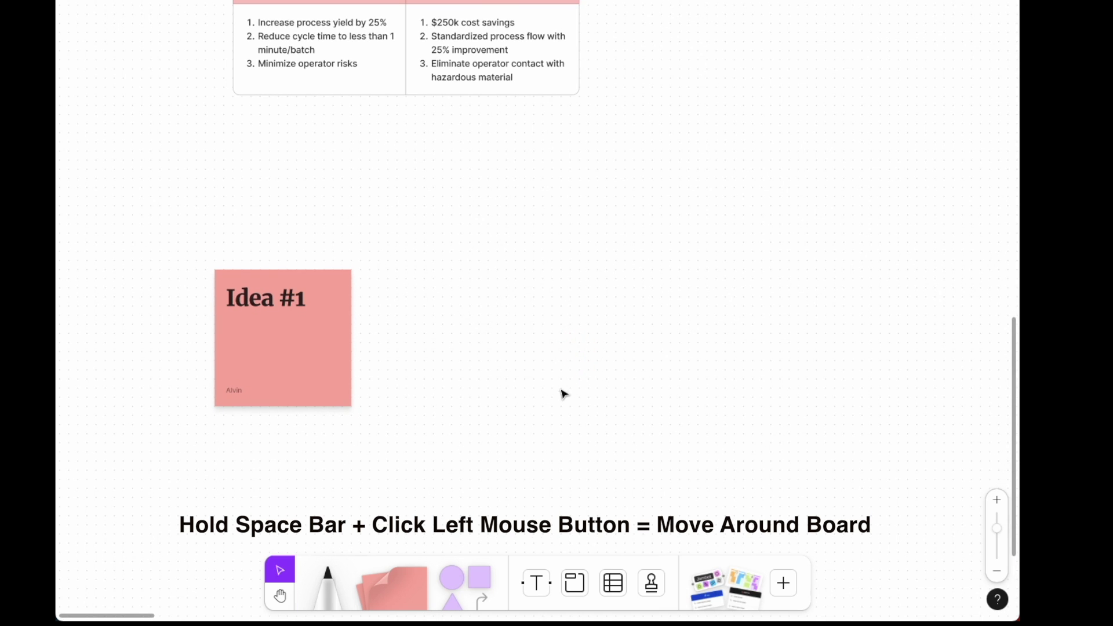
key(space)
mouse_move(561, 392)
mouse_down()
mouse_move(555, 349)
mouse_move(542, 423)
mouse_up()
mouse_move(497, 384)
mouse_down()
mouse_move(496, 435)
mouse_move(504, 355)
mouse_move(514, 372)
mouse_up()
key(space)
key(space)
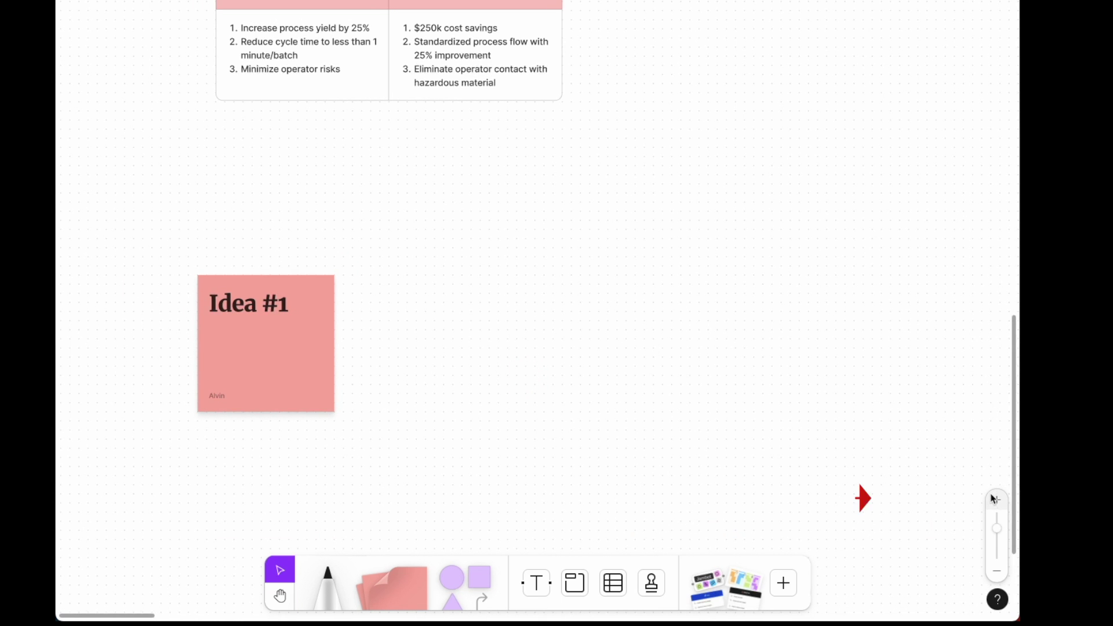
click(998, 500)
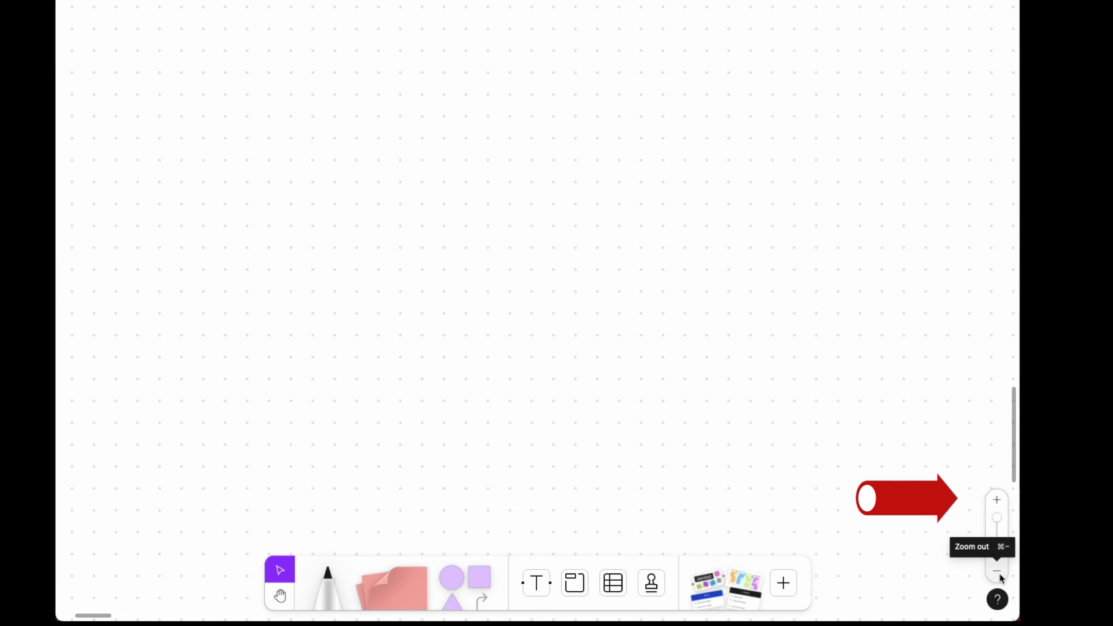
click(998, 574)
click(997, 500)
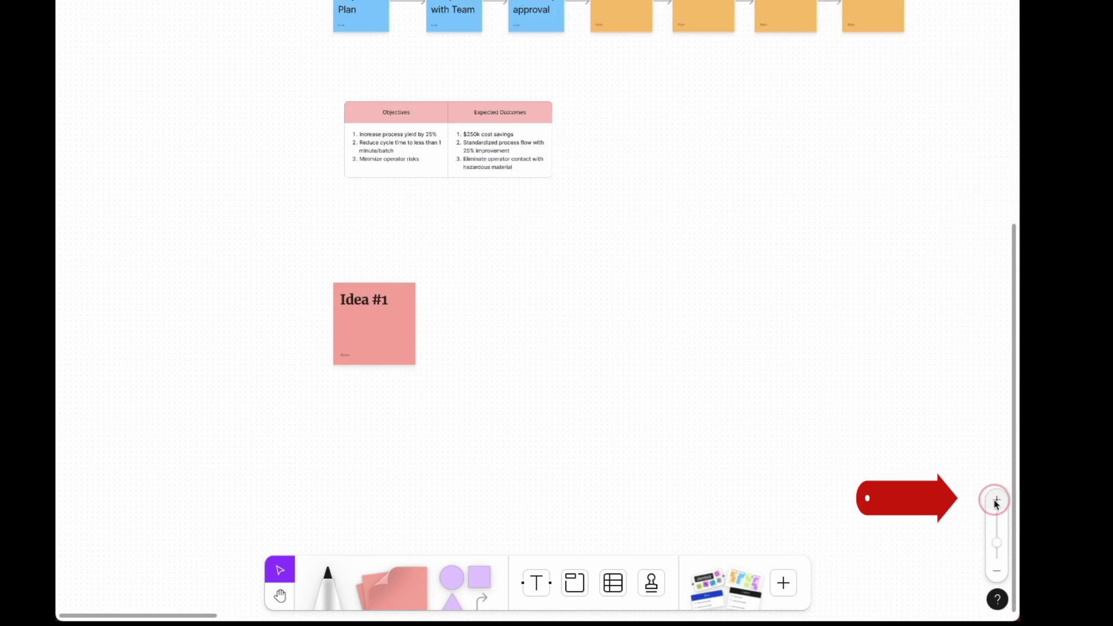
drag(402, 392, 467, 298)
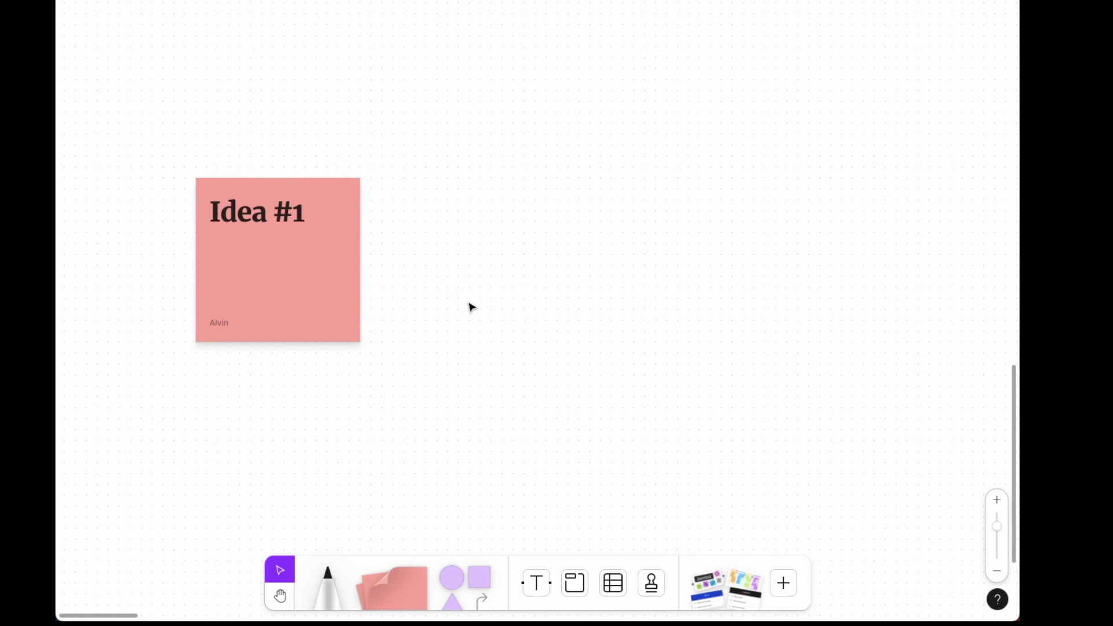
scroll(486, 328, down, 1)
scroll(487, 354, down, 2)
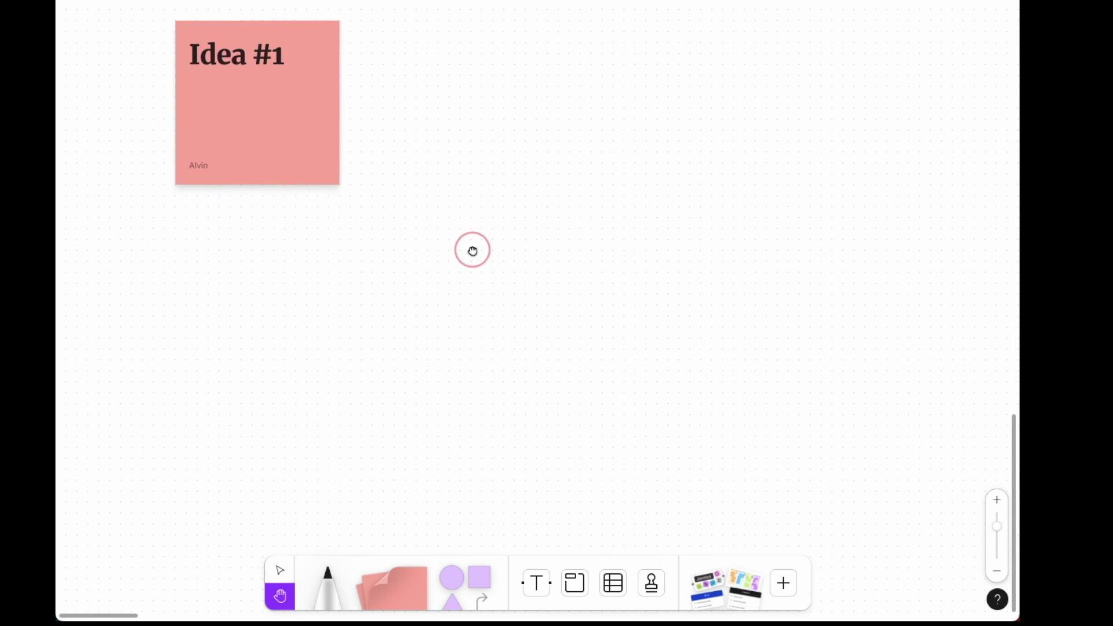
click(443, 394)
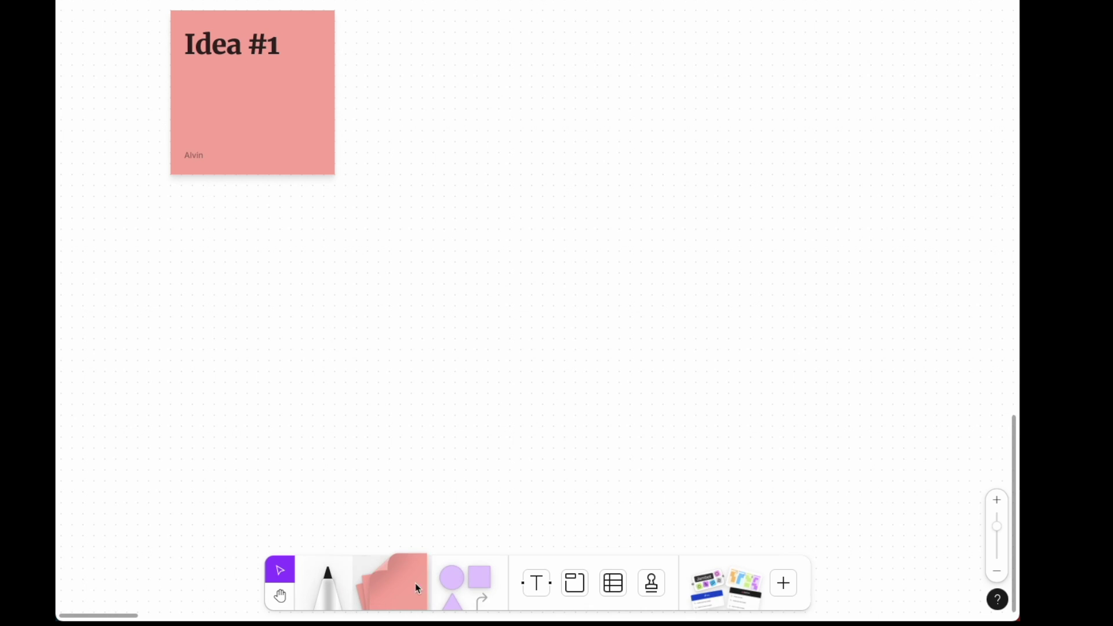
Bring up the shape choices in the bottom toolbar.
click(465, 576)
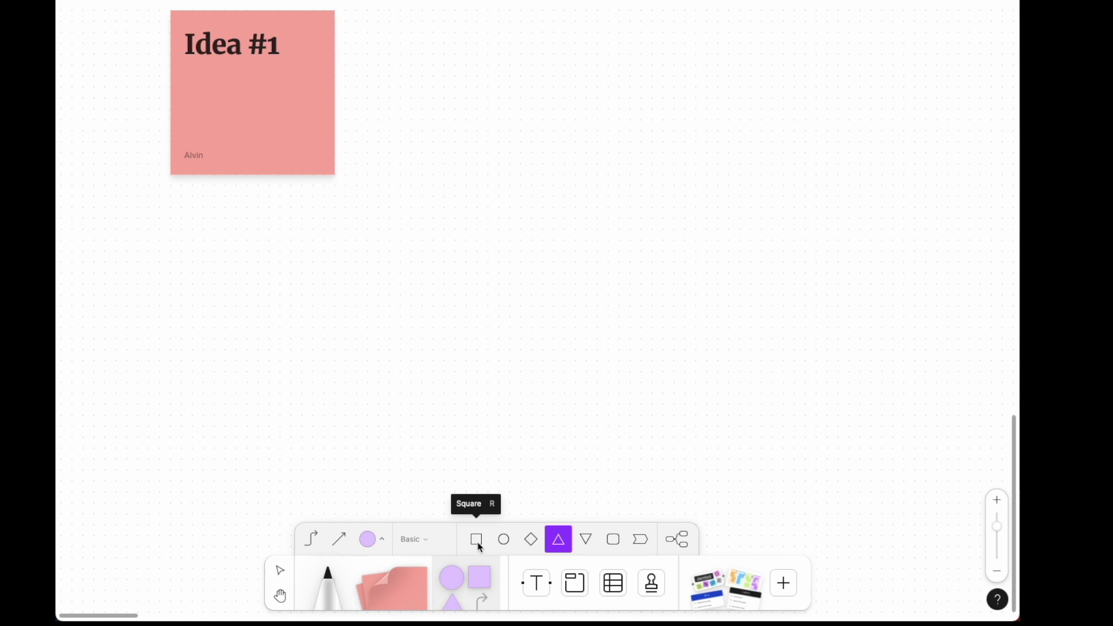
Place a 'Step #1' purple square, then add connected Step #2, #3 and #4 squares to its right.
mouse_move(477, 545)
mouse_down()
mouse_move(275, 301)
mouse_move(248, 315)
mouse_up()
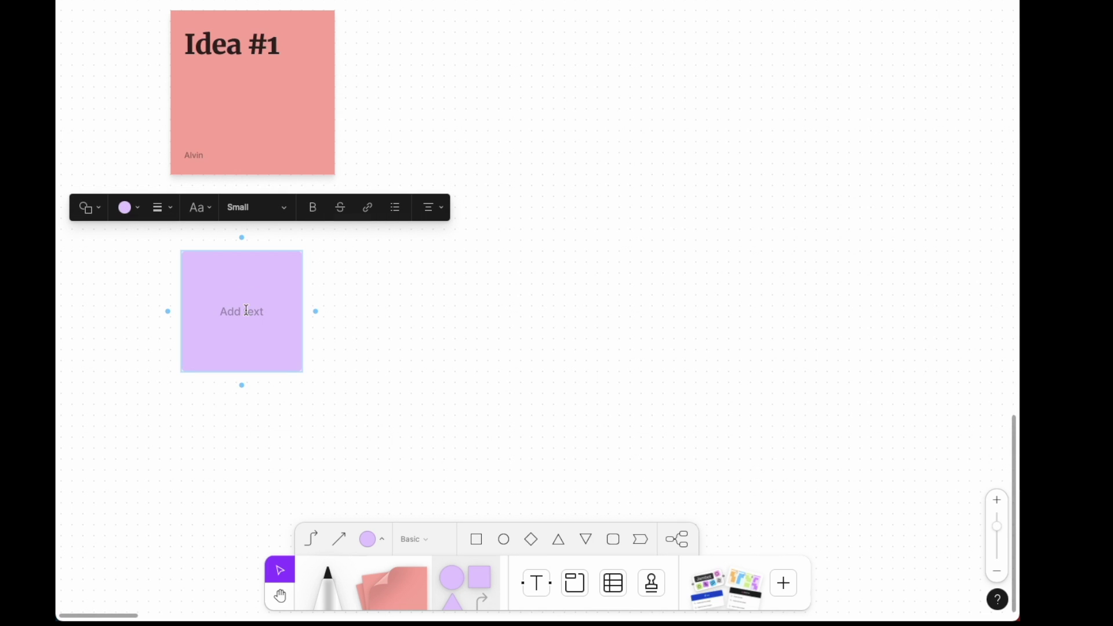
text(Step #1)
click(315, 312)
text(Step #2)
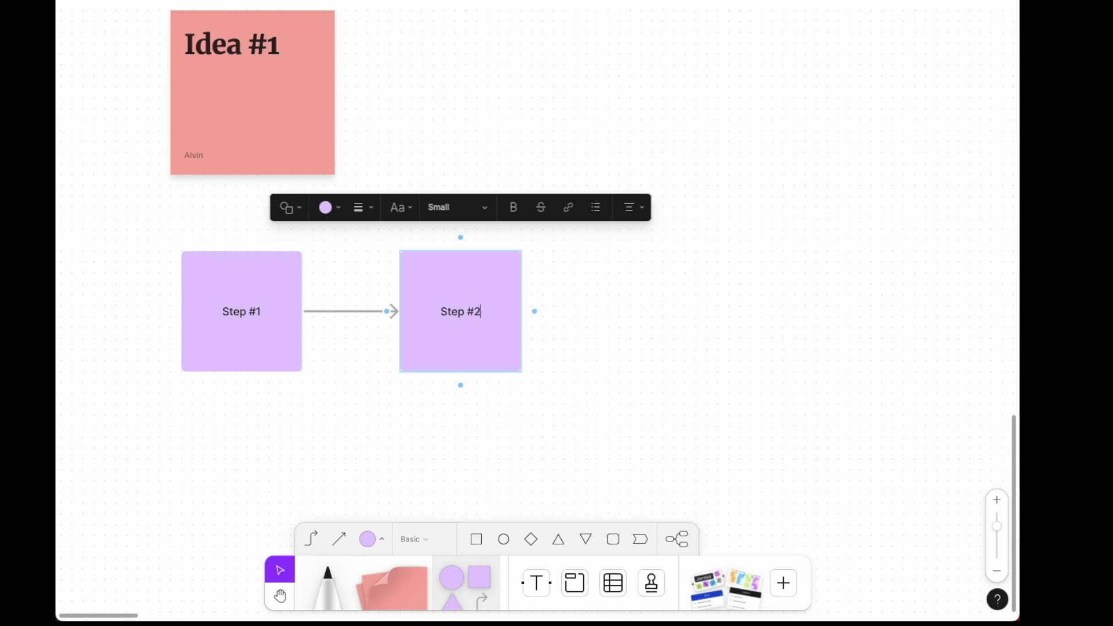
click(534, 310)
text(Step #3)
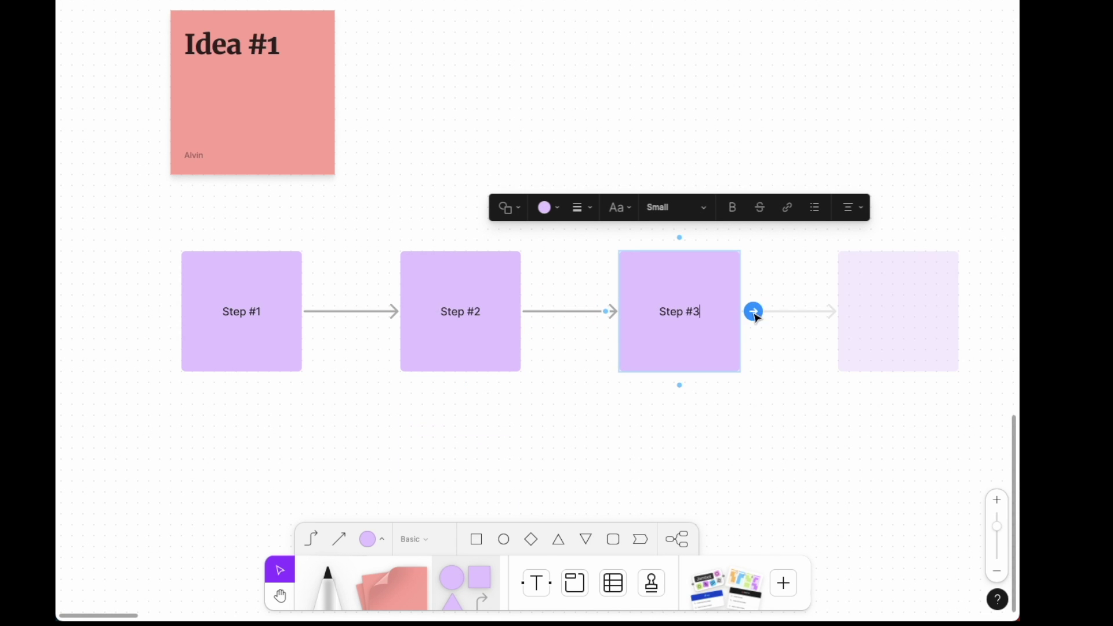
click(752, 311)
text(Step)
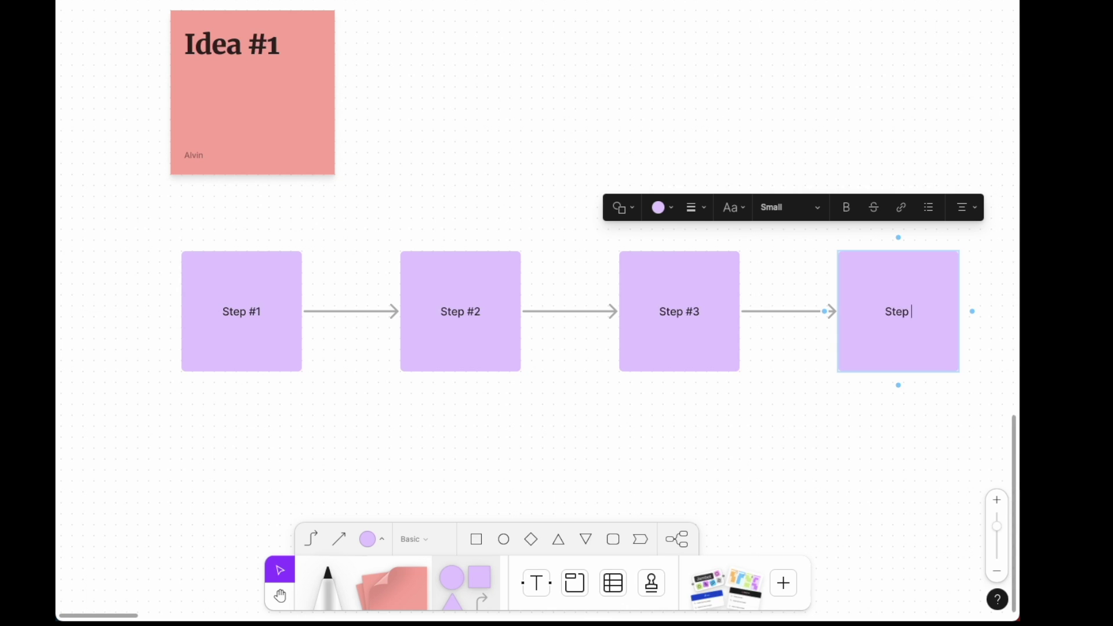
text(4)
Give all four Step labels bold text at Medium size, then deselect them.
key(ctrl+a)
click(514, 230)
click(505, 270)
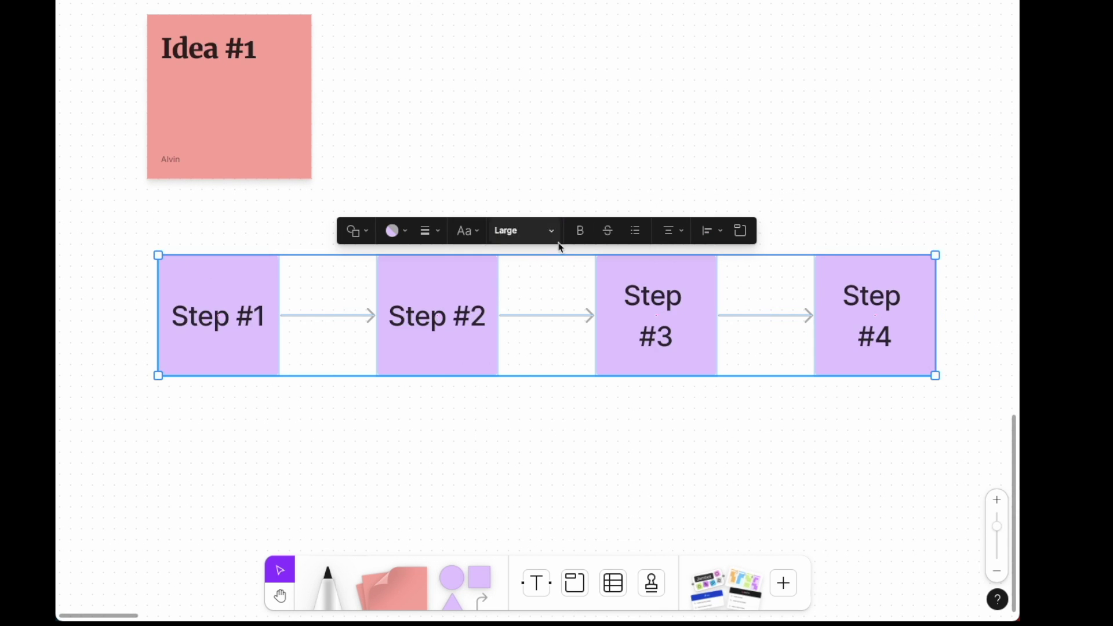
click(580, 231)
click(518, 230)
click(495, 207)
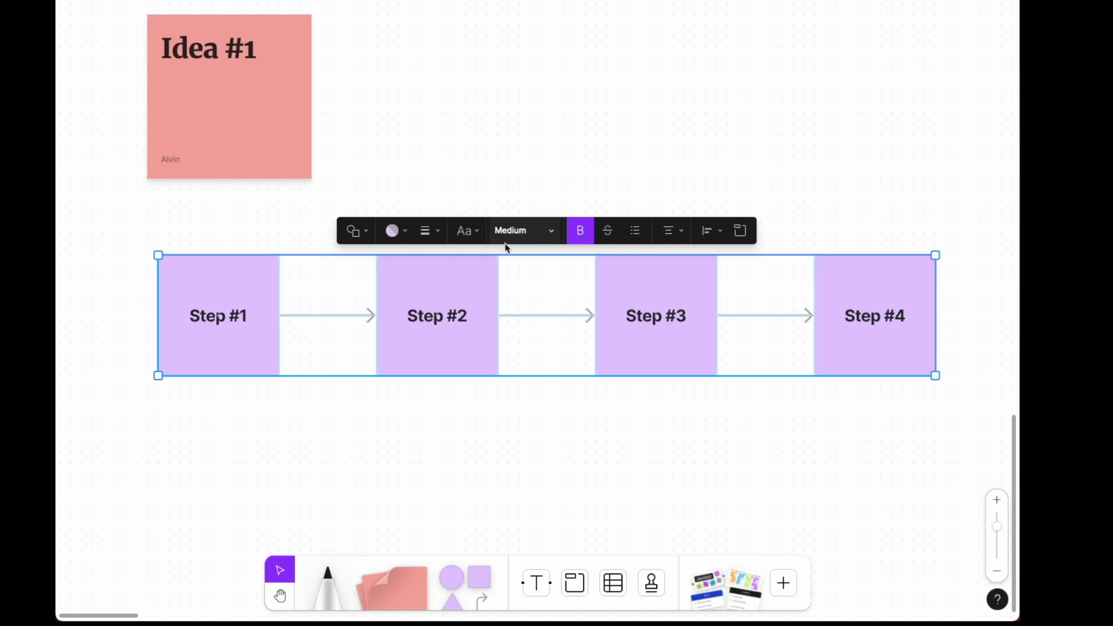
click(465, 493)
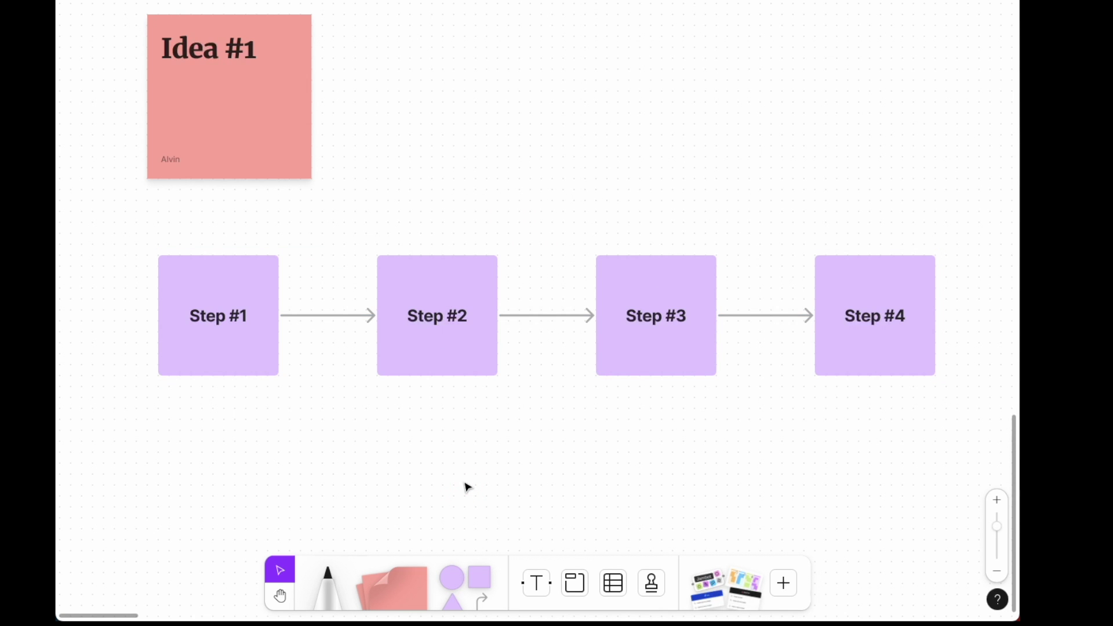
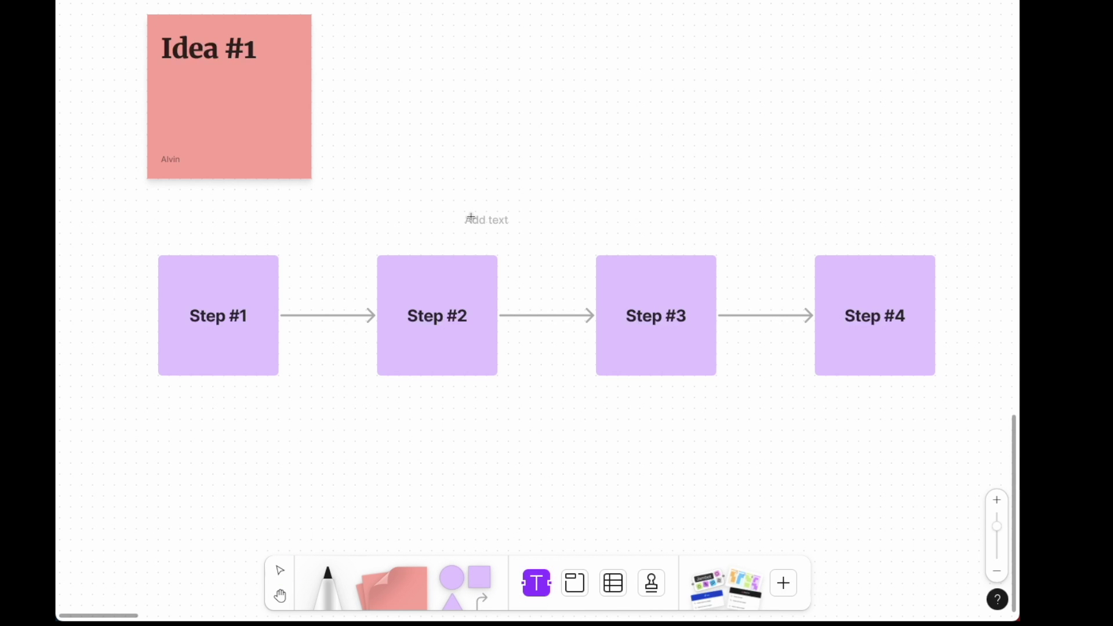
Type a 'Flowchart Example' title above the steps and make it Large and Bold.
click(471, 218)
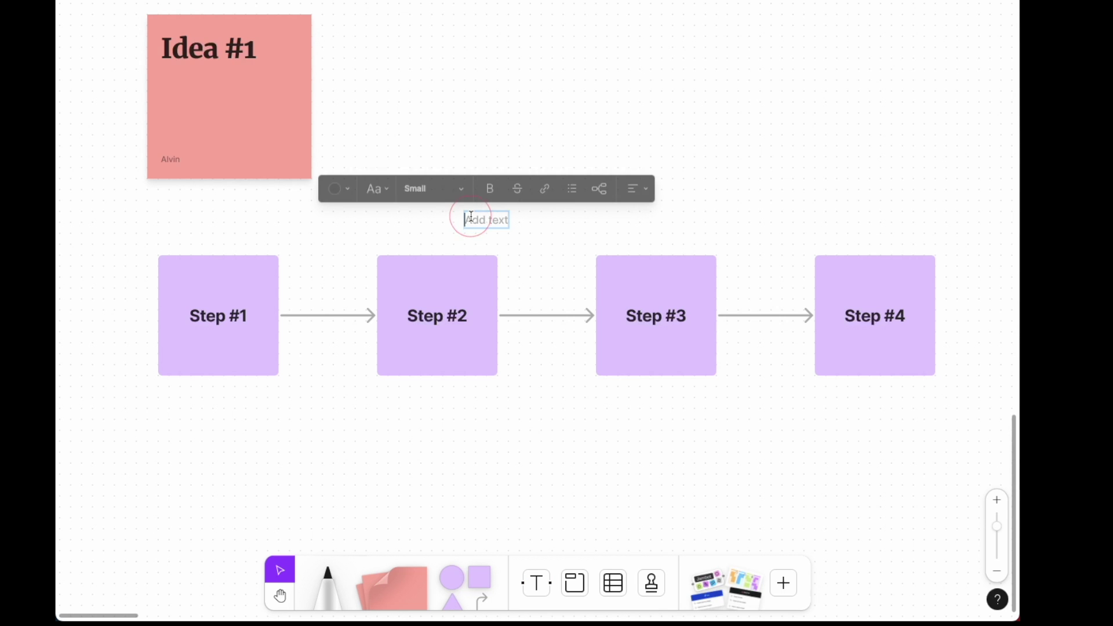
text(Flowch)
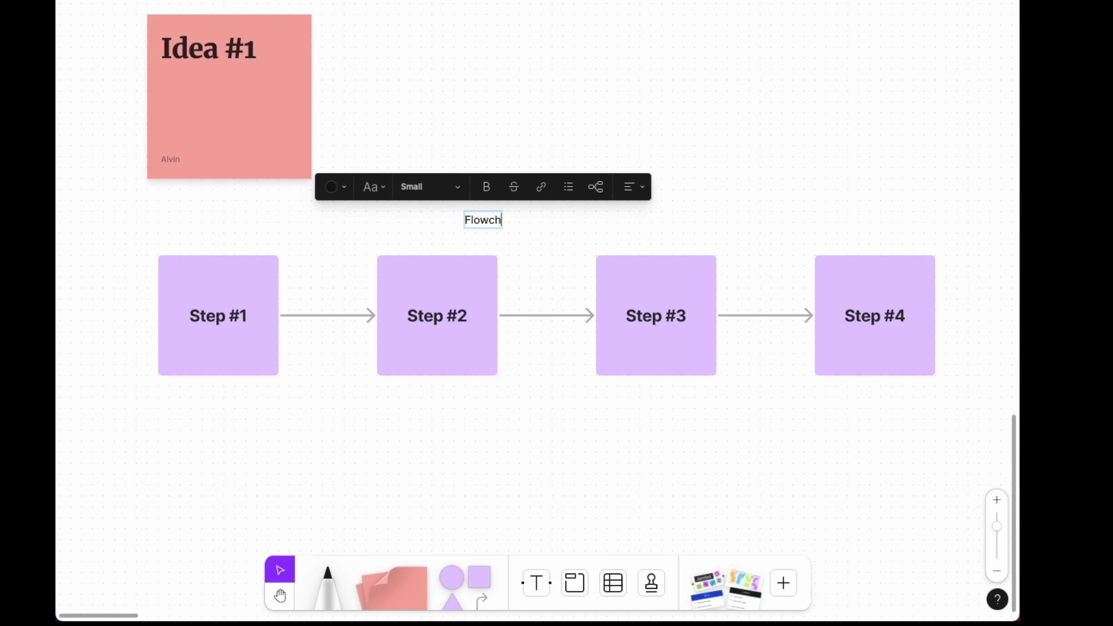
text(art Exca)
key(BackSpace)
text(ampl)
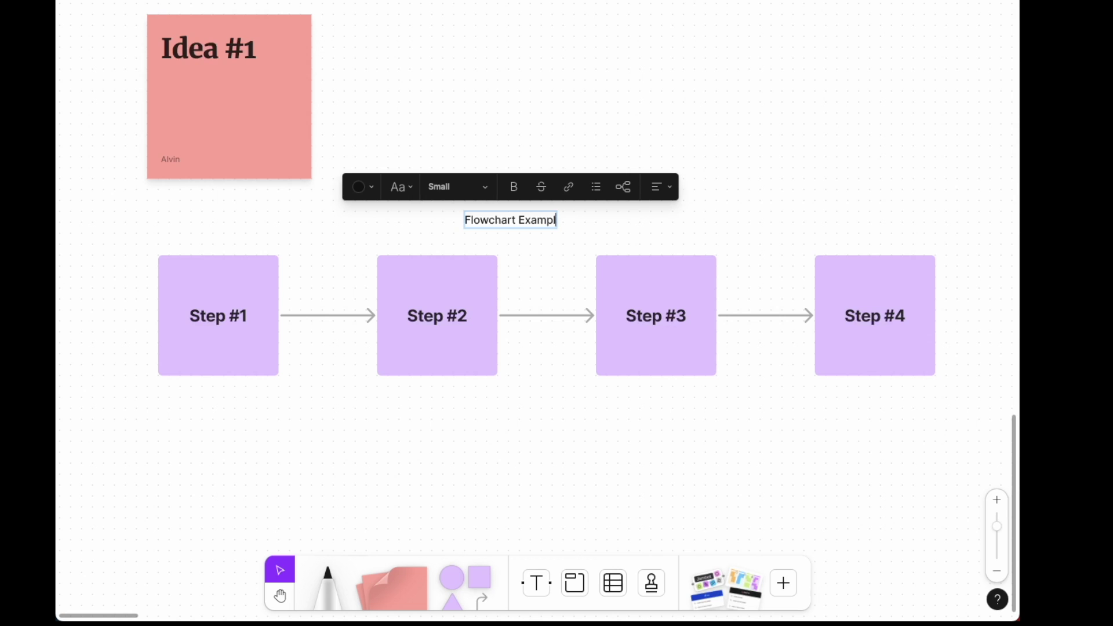
text(e)
click(462, 187)
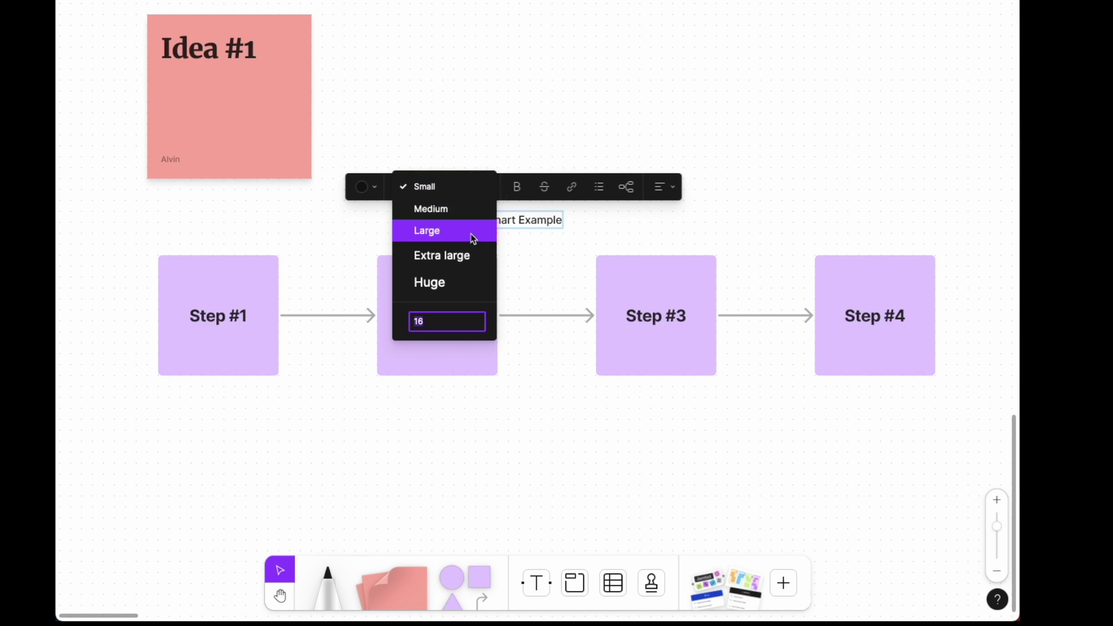
click(457, 229)
triple_click(554, 232)
click(588, 186)
click(398, 218)
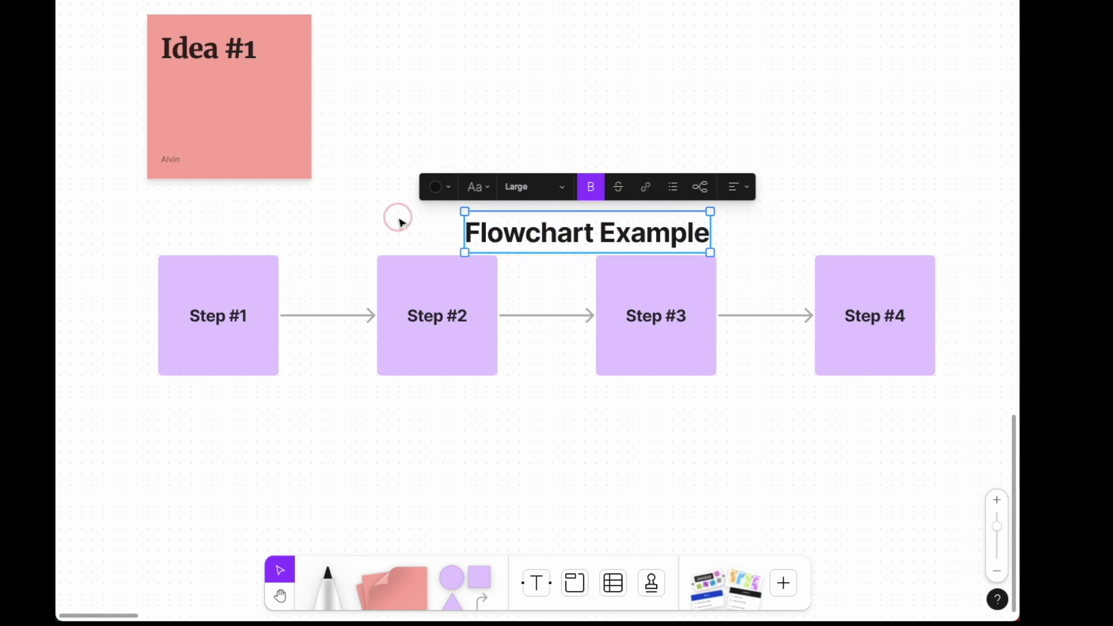
drag(537, 218, 515, 218)
Select the title with the steps and shift the flowchart down beneath the title.
mouse_move(122, 210)
mouse_down()
mouse_move(827, 349)
mouse_move(870, 402)
mouse_up()
click(870, 455)
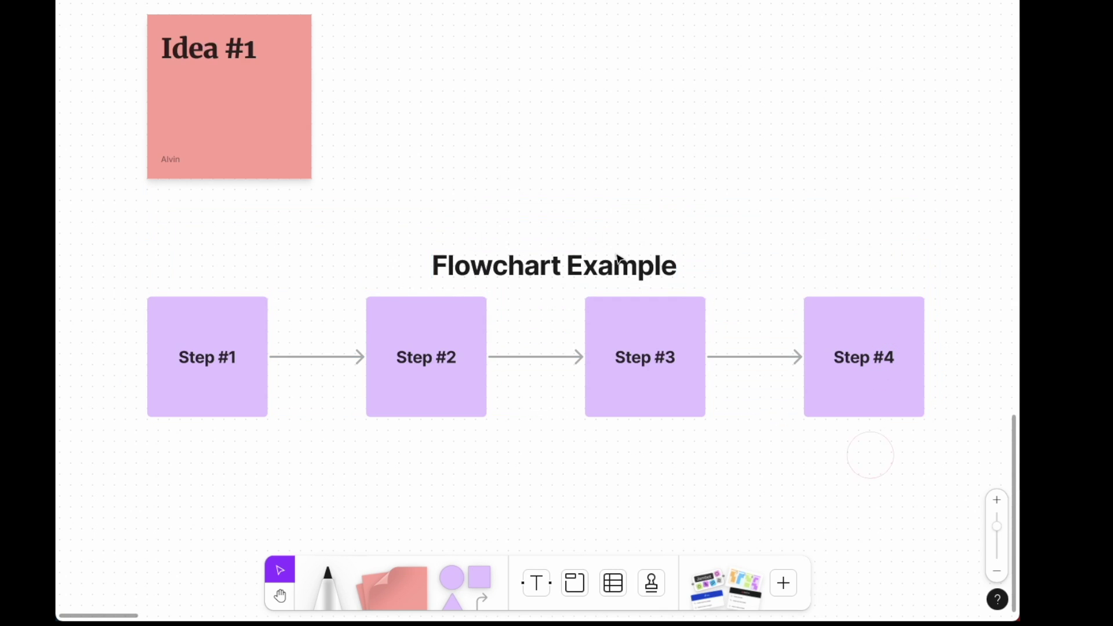
drag(616, 261, 594, 262)
Pick the star from the stamp wheel and stamp it onto the Step #2 box.
click(707, 435)
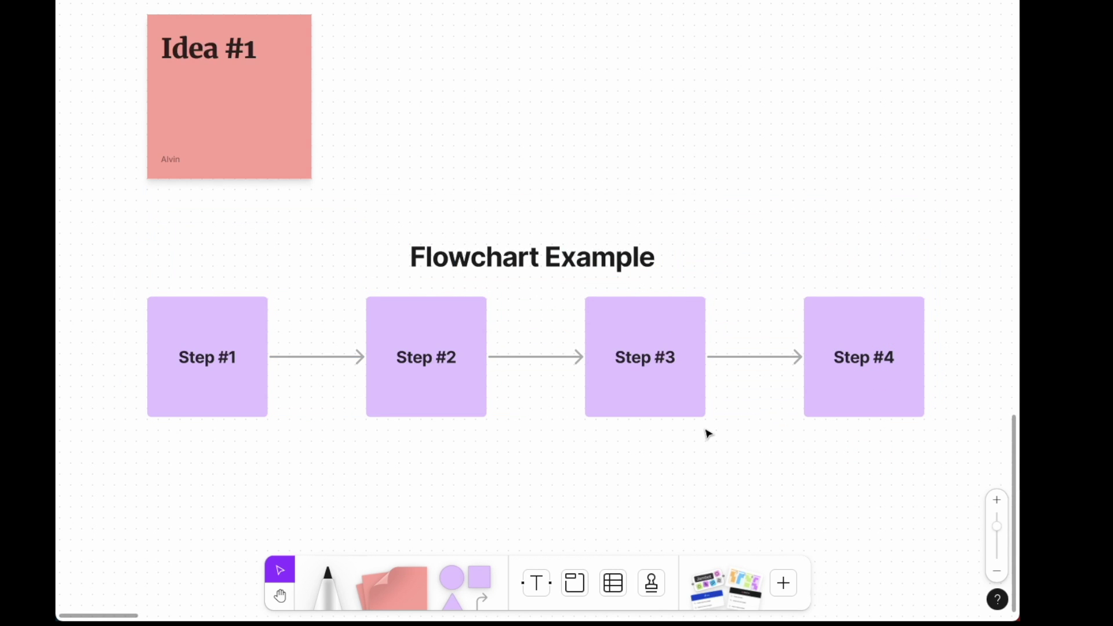
key(e)
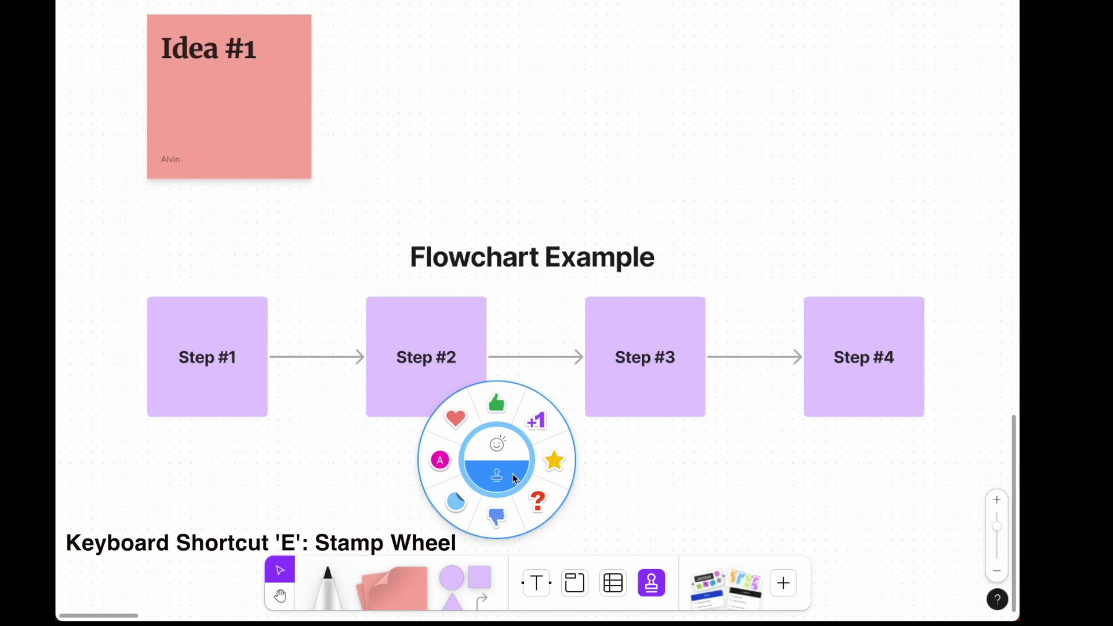
key(Escape)
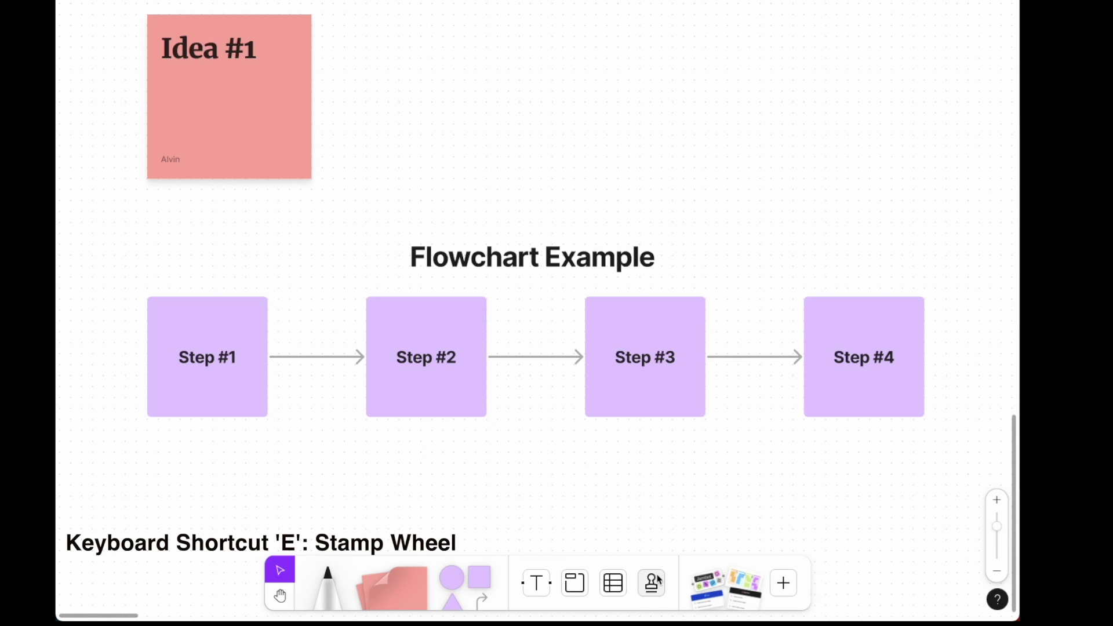
click(658, 582)
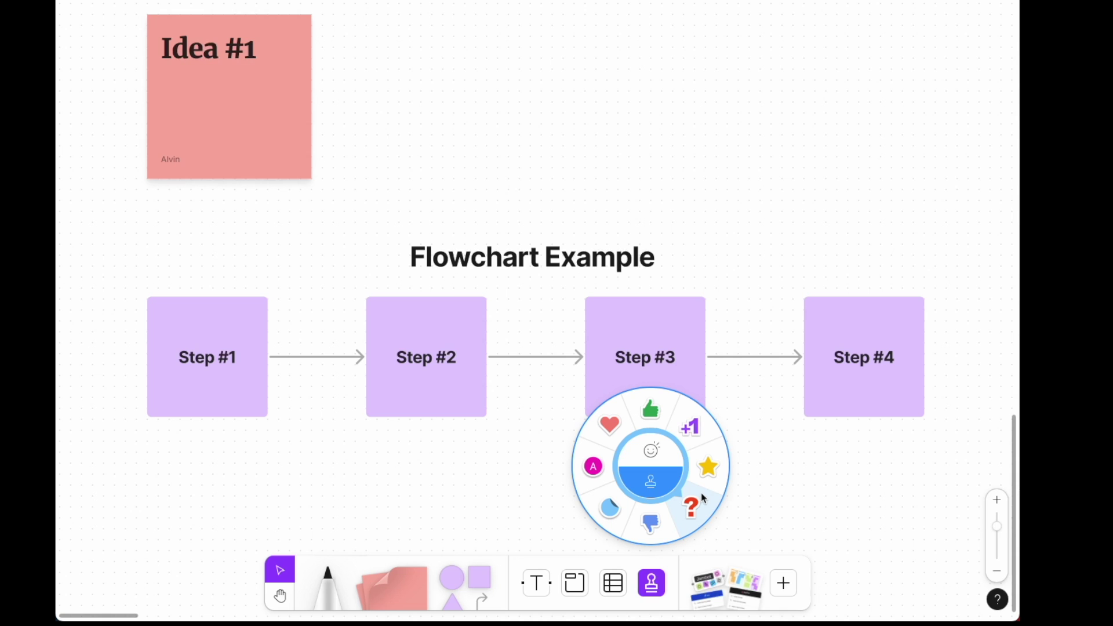
click(708, 469)
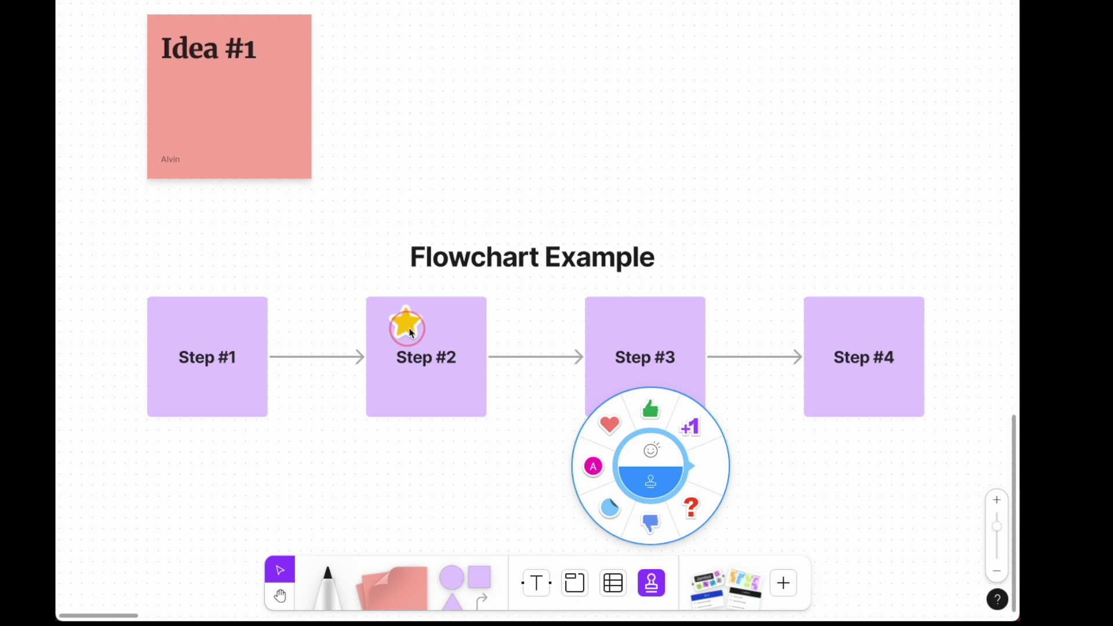
click(414, 329)
key(Escape)
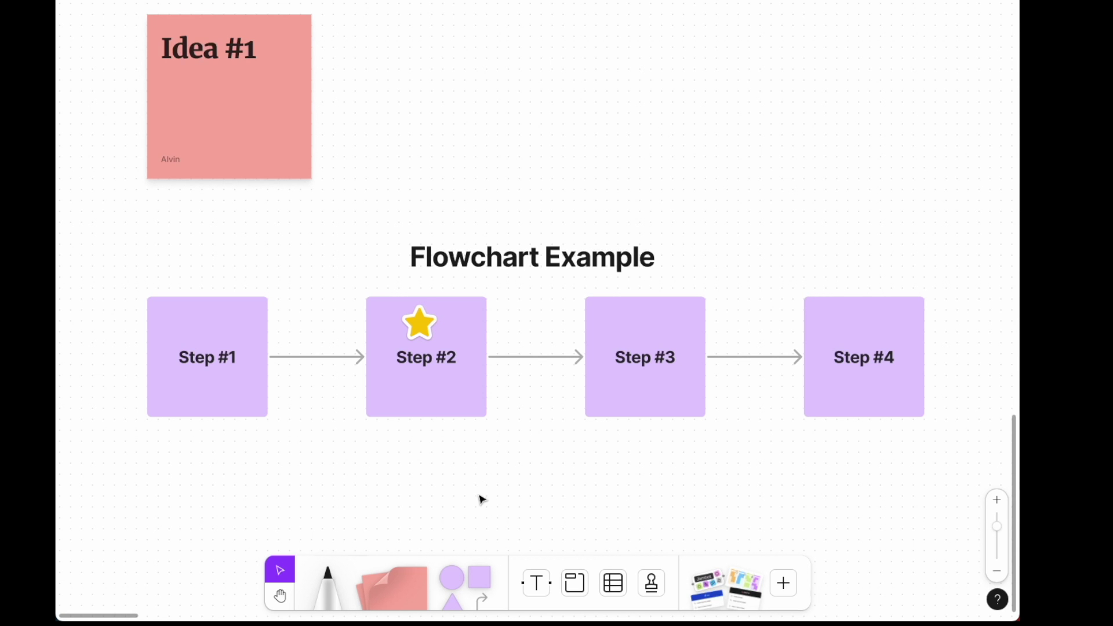
click(439, 384)
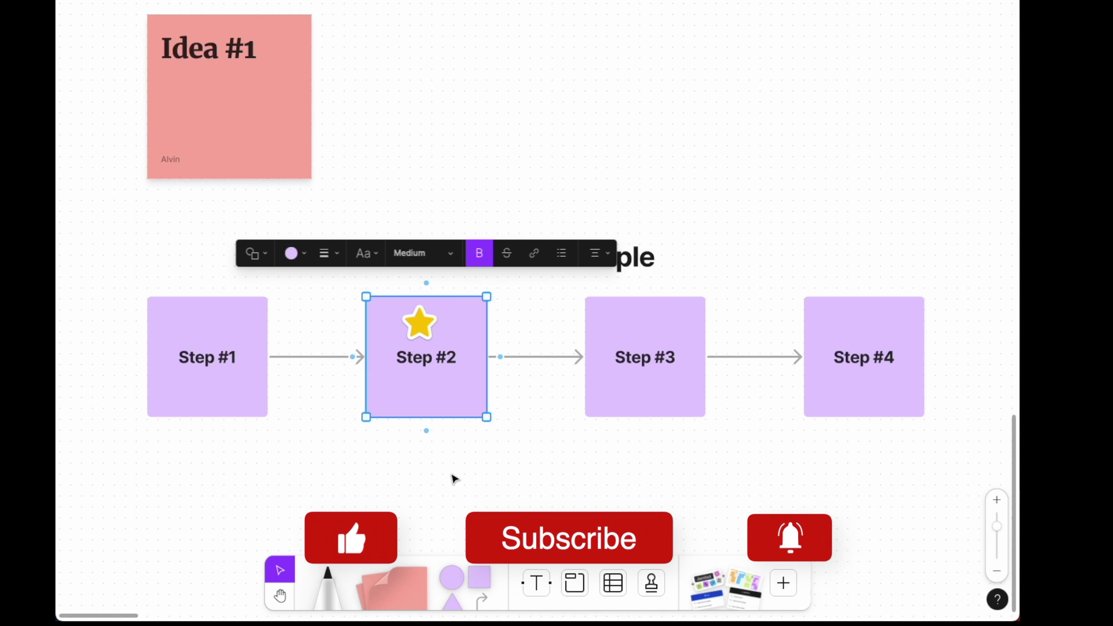
click(487, 498)
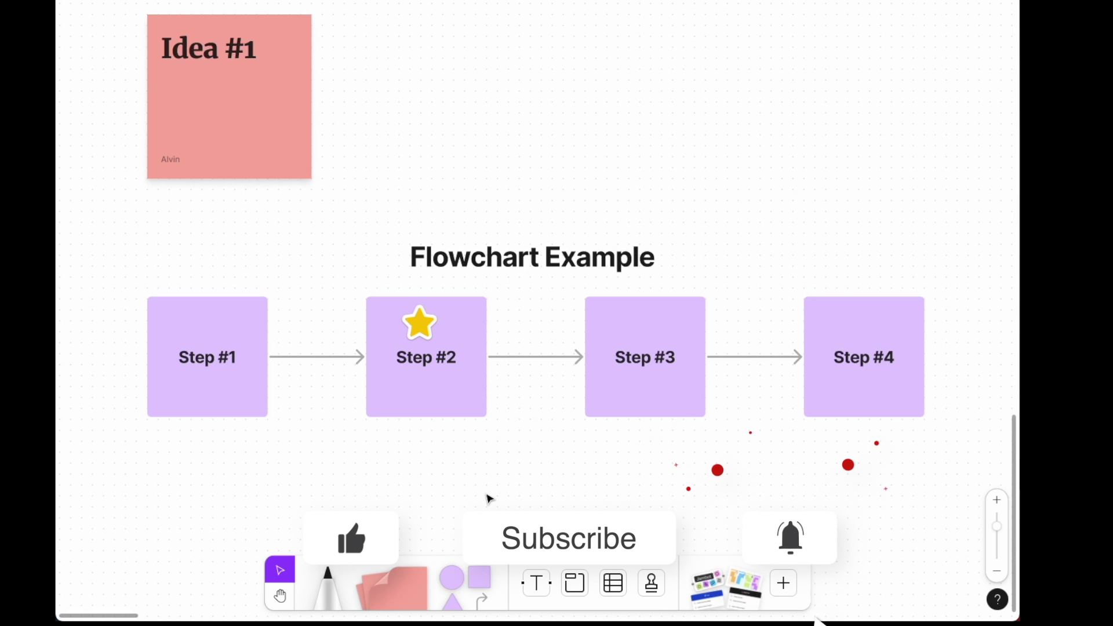
Switch to the Marker tool, try Washi tape, and choose the thick stroke width.
click(436, 364)
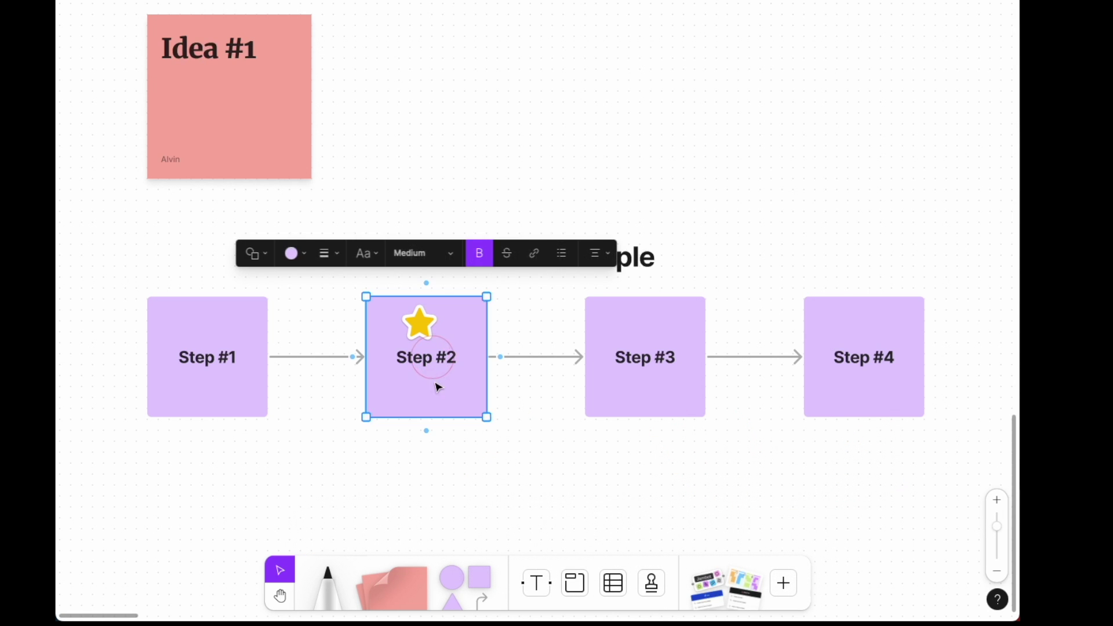
click(448, 485)
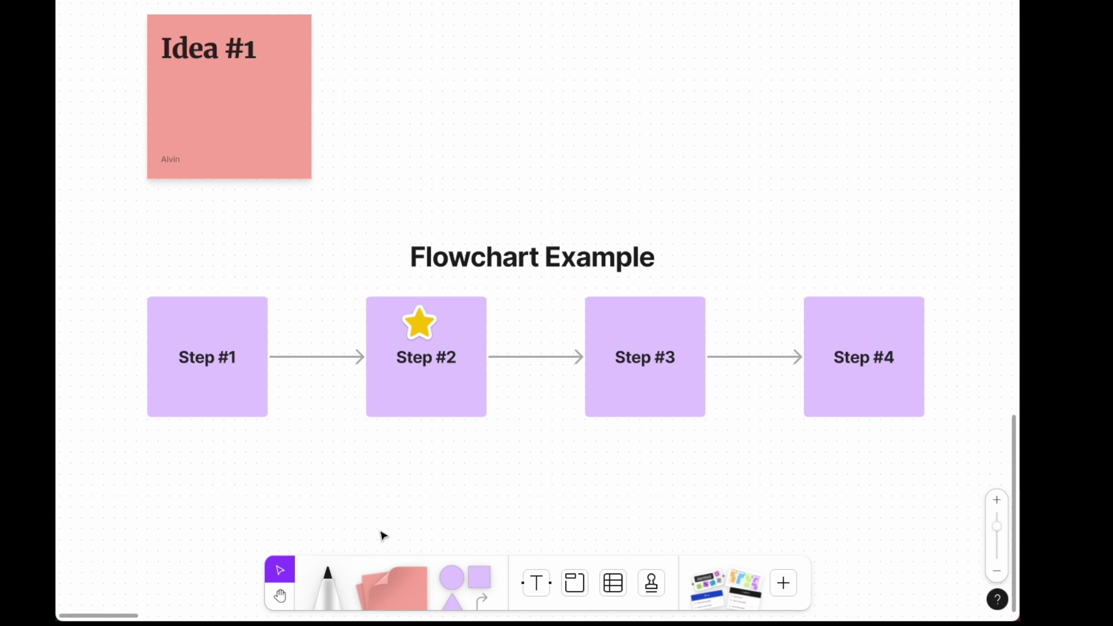
click(328, 569)
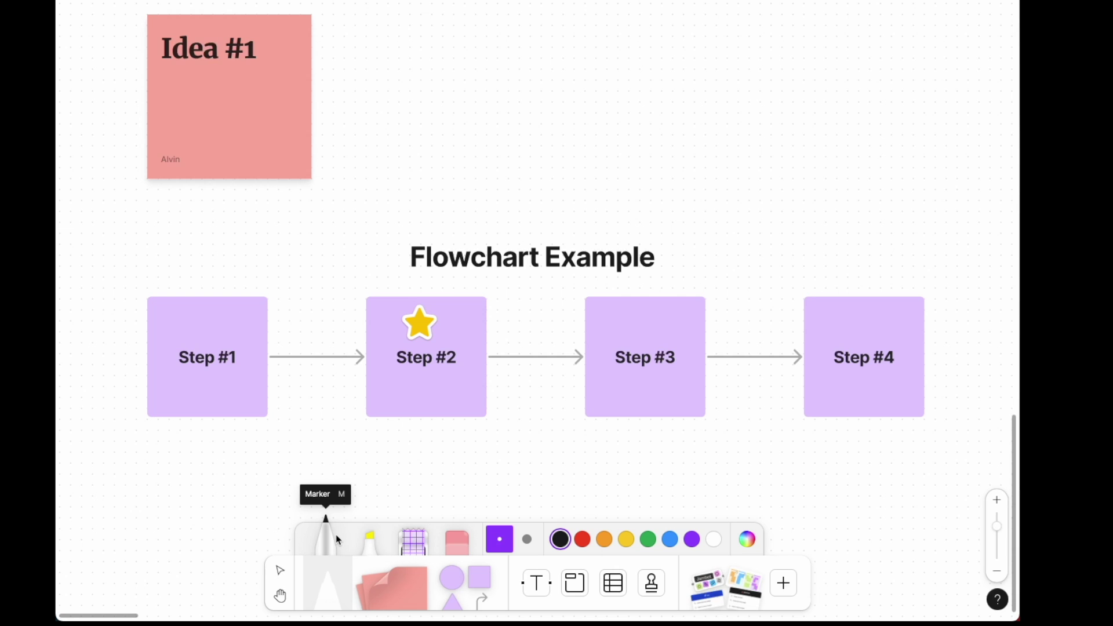
click(410, 543)
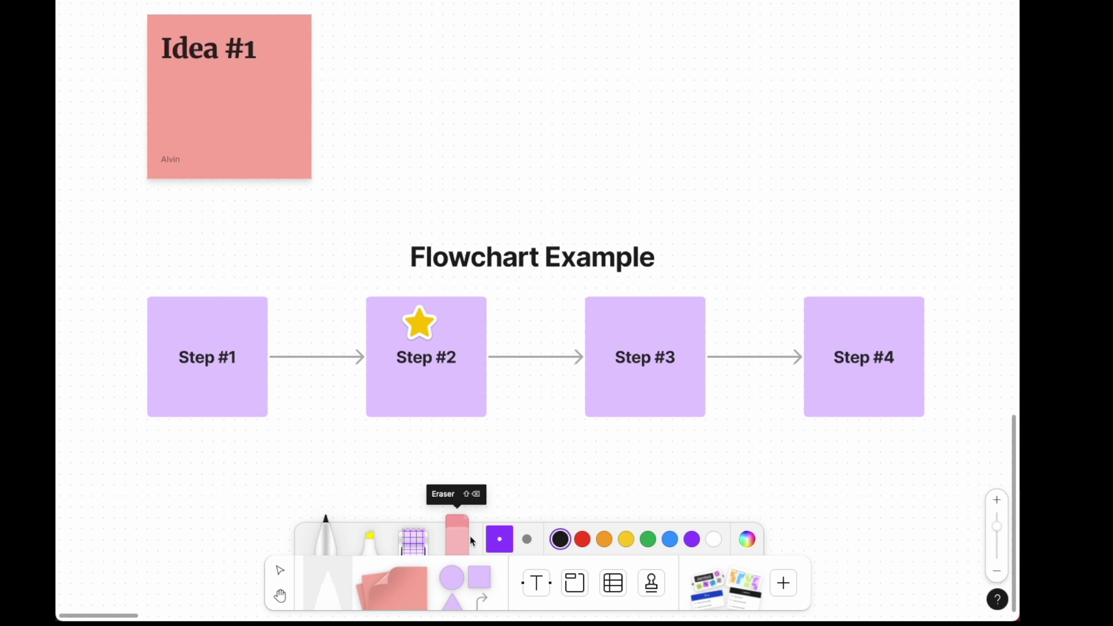
click(527, 540)
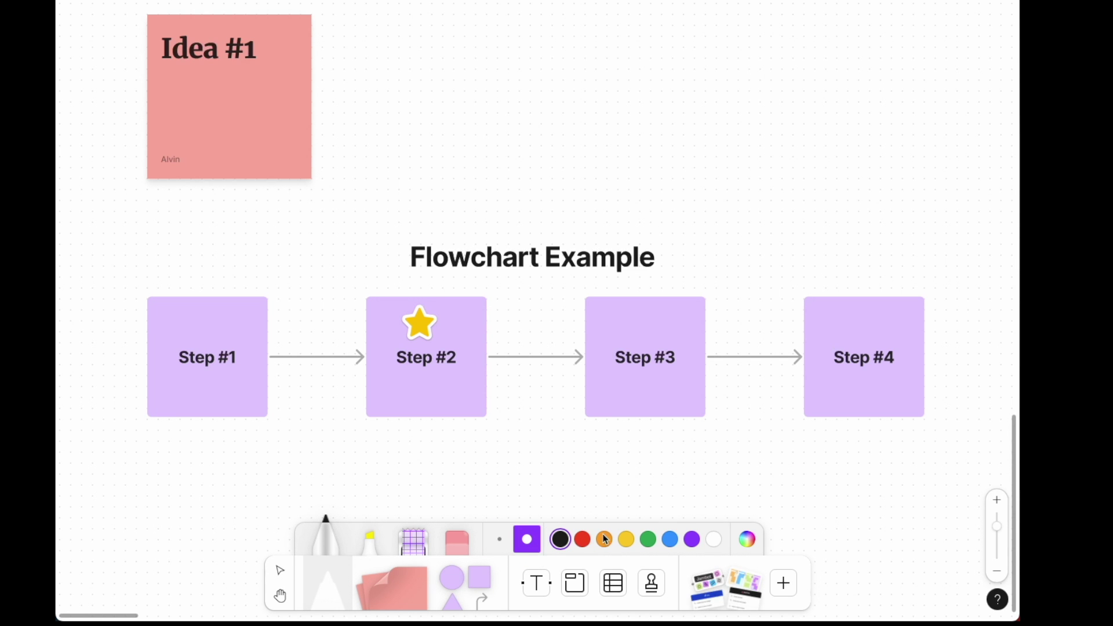
Choose the red swatch and draw a loop from under Step #2 back to its arrow.
click(750, 540)
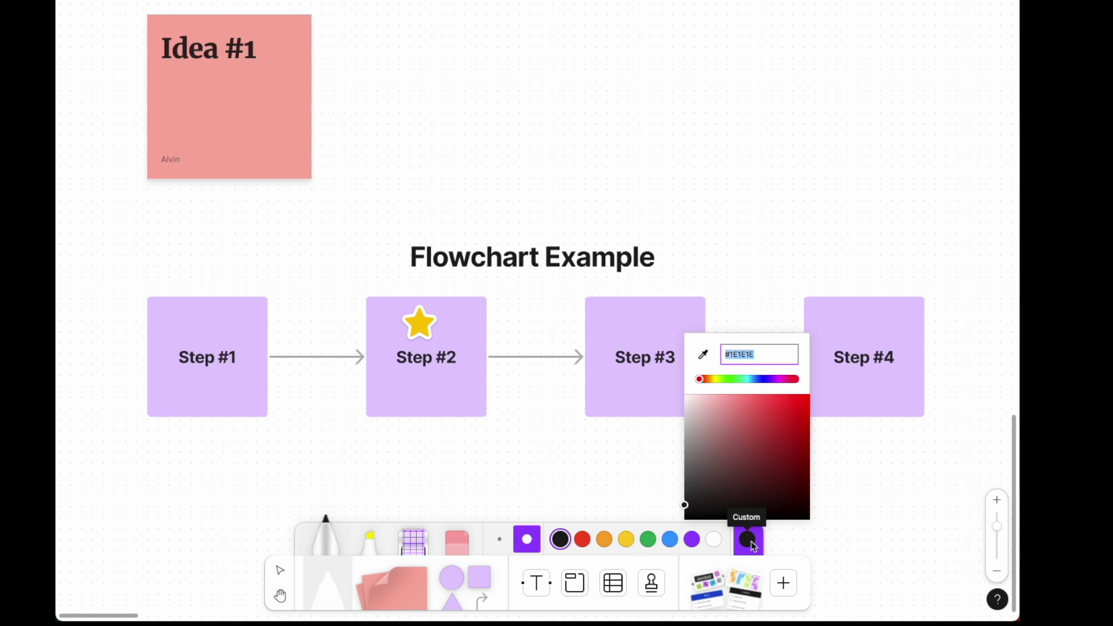
click(751, 540)
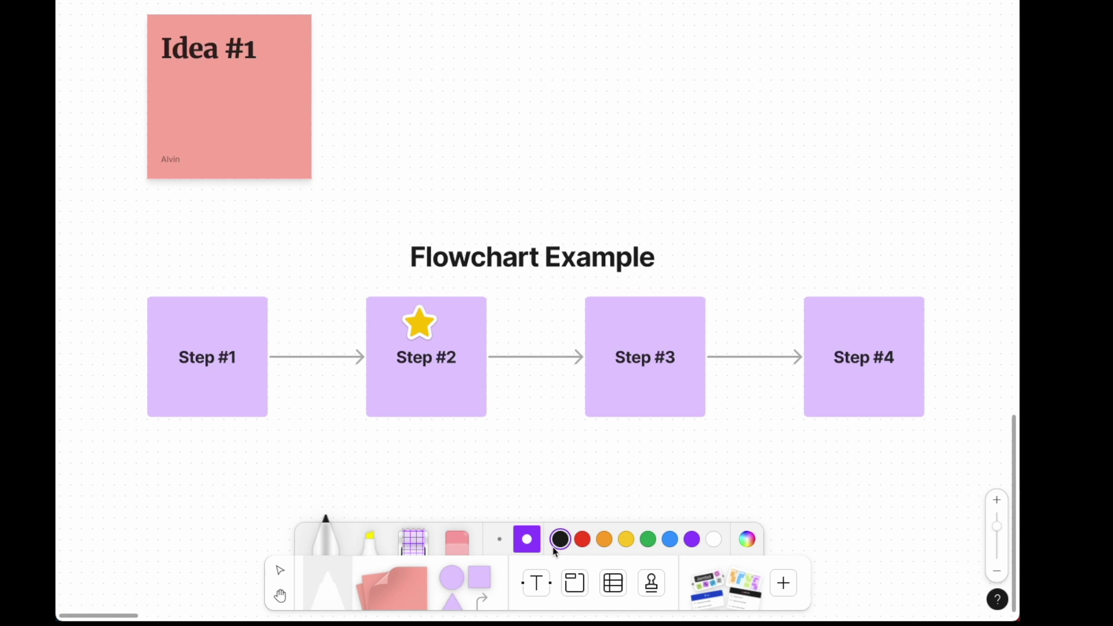
click(583, 541)
mouse_move(433, 418)
mouse_down()
mouse_move(349, 366)
mouse_move(362, 377)
mouse_up()
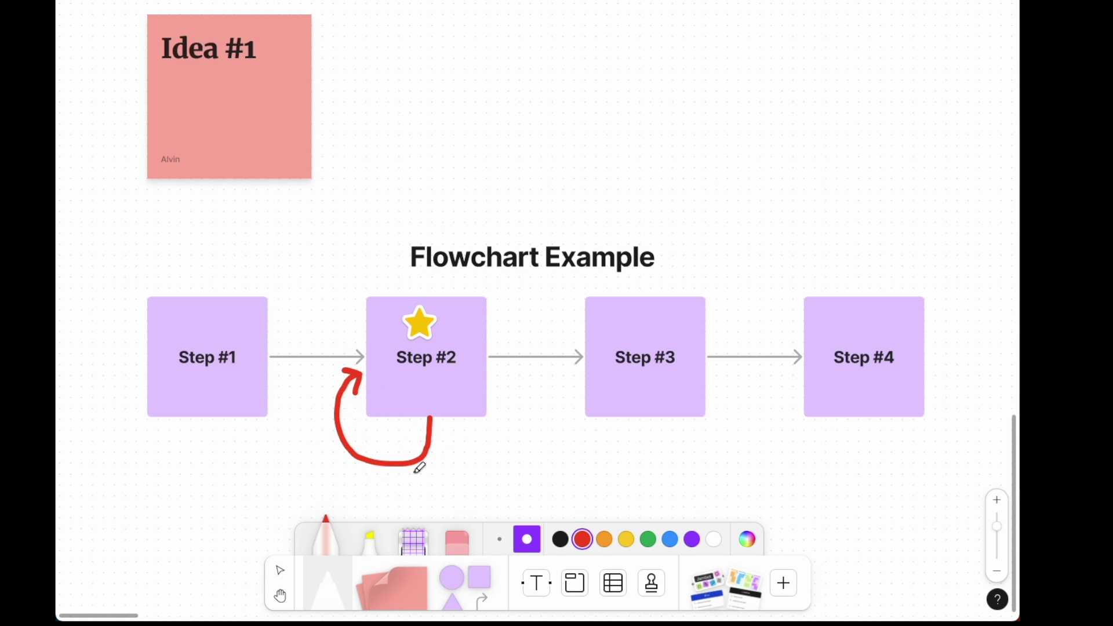
scroll(420, 468, down, 5)
Draw red '!!' below the Step #2 loop and underline the 'Flowchart Example' title.
mouse_move(429, 403)
mouse_down()
mouse_move(472, 373)
mouse_move(461, 407)
mouse_up()
click(435, 420)
click(471, 421)
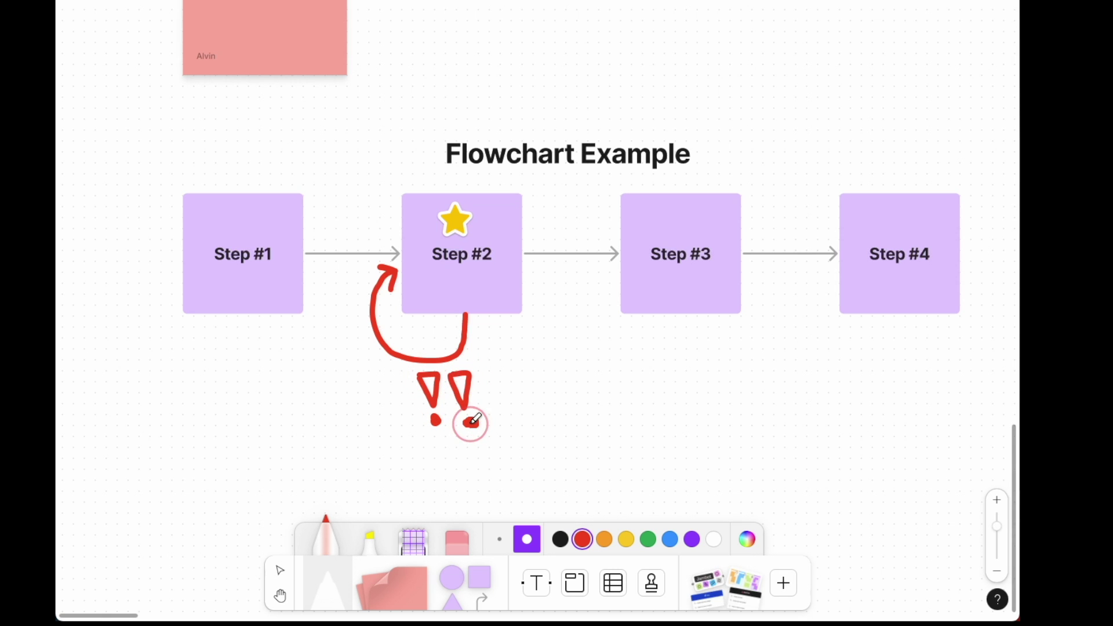
drag(458, 174, 694, 182)
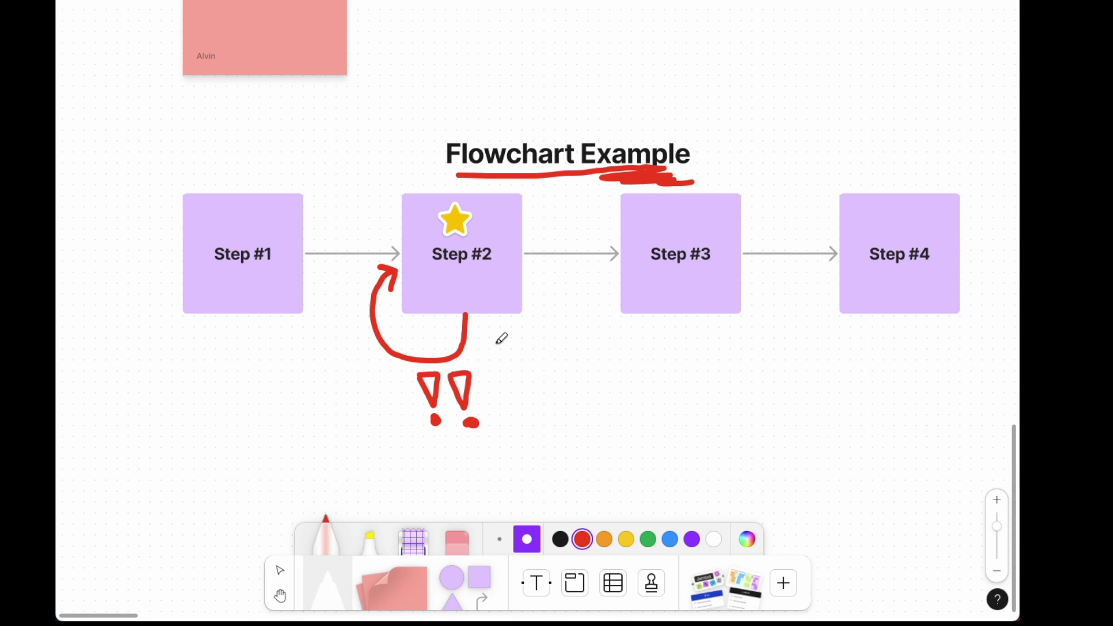
scroll(503, 339, up, 1)
scroll(565, 321, right, 2)
scroll(556, 340, right, 1)
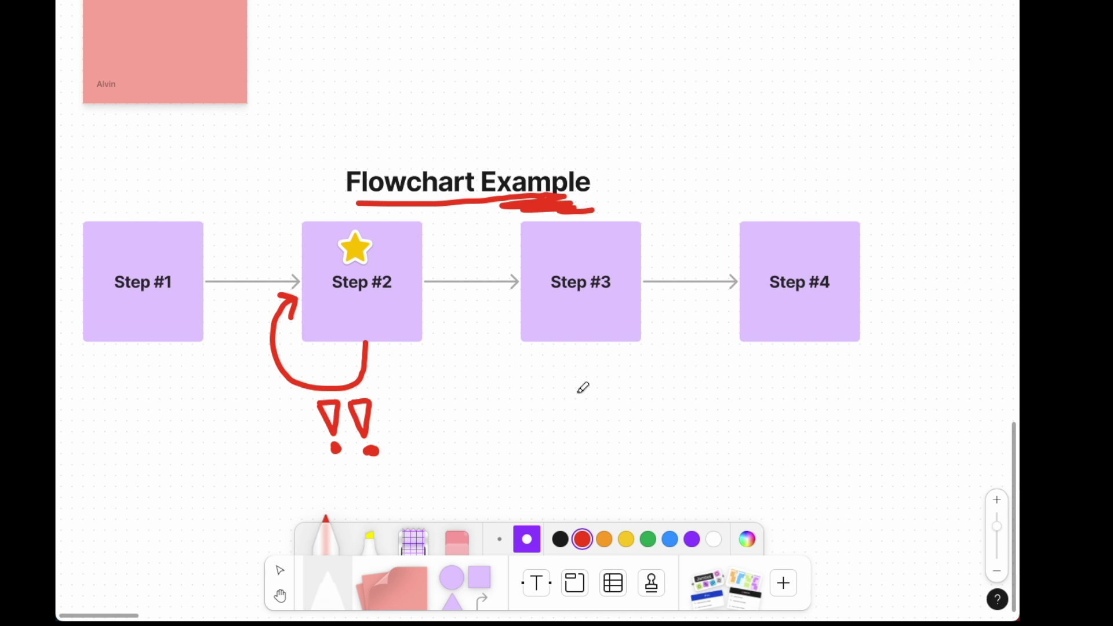
scroll(523, 391, left, 2)
scroll(522, 390, left, 1)
scroll(522, 391, left, 1)
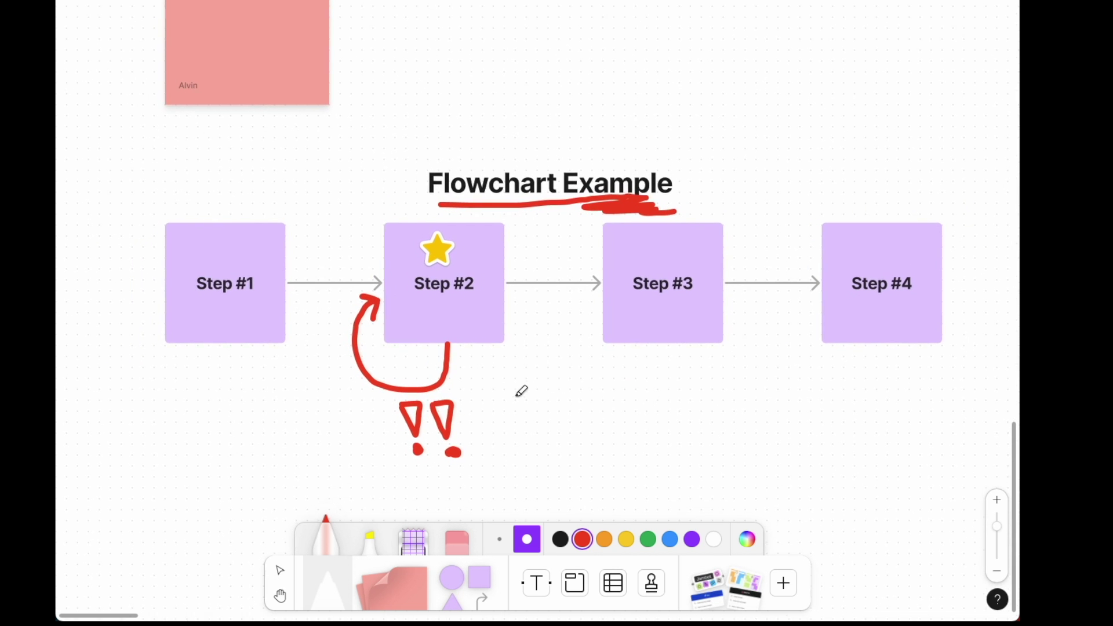
scroll(522, 391, down, 1)
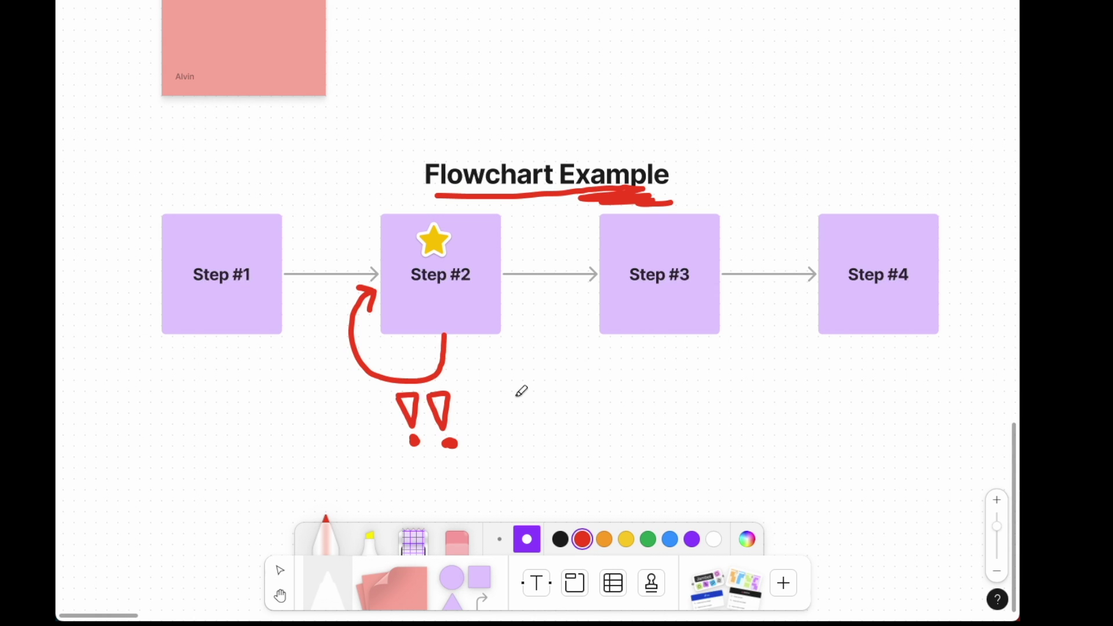
key(v)
scroll(556, 418, up, 1)
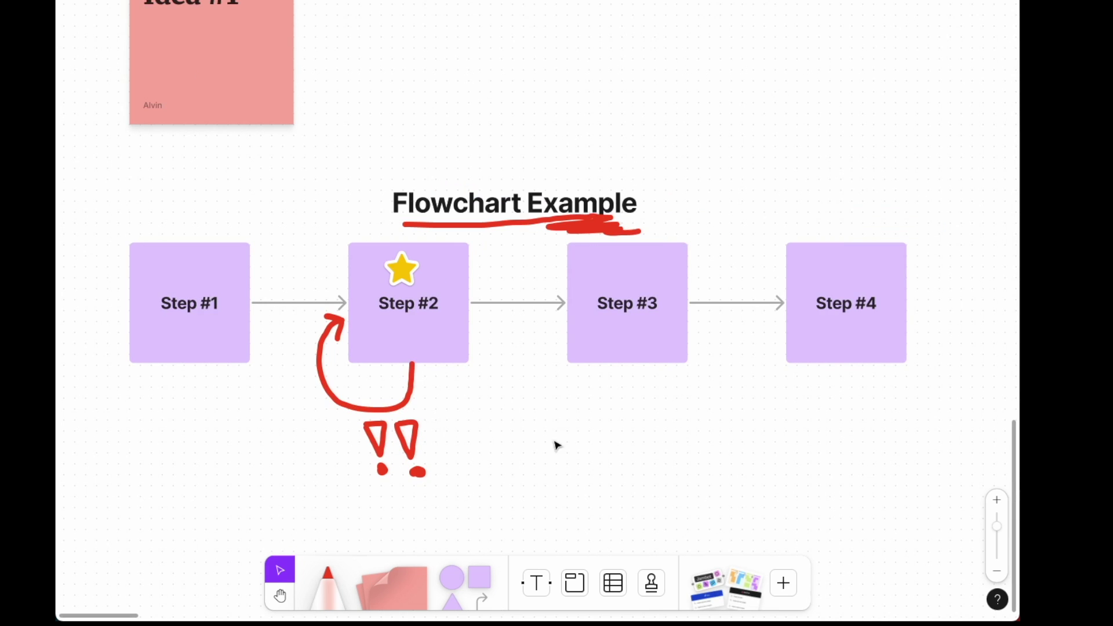
click(653, 584)
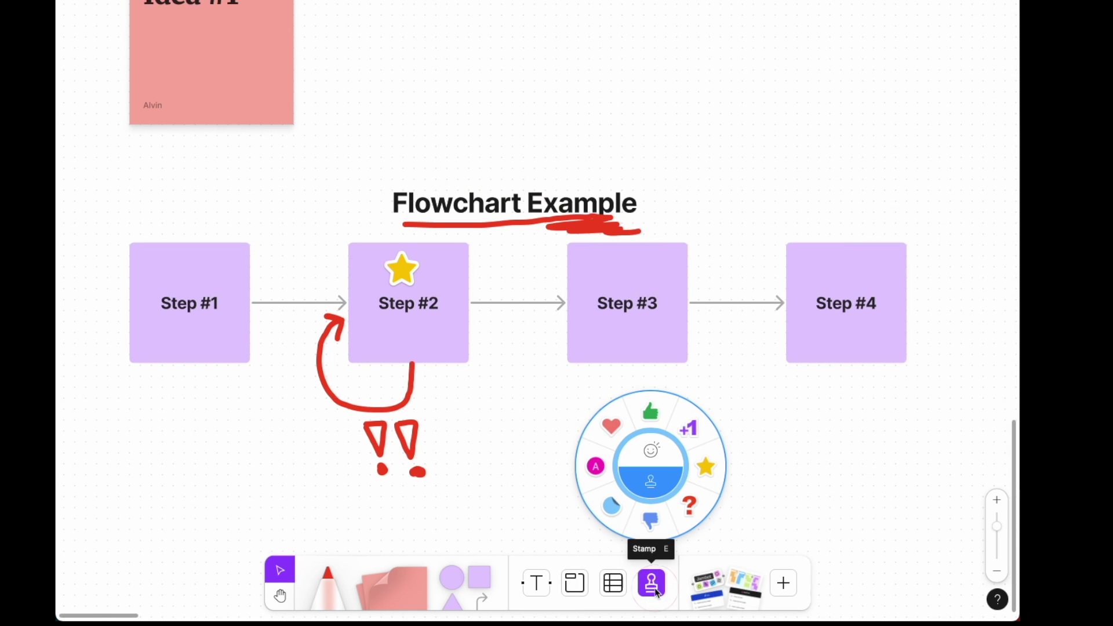
click(659, 458)
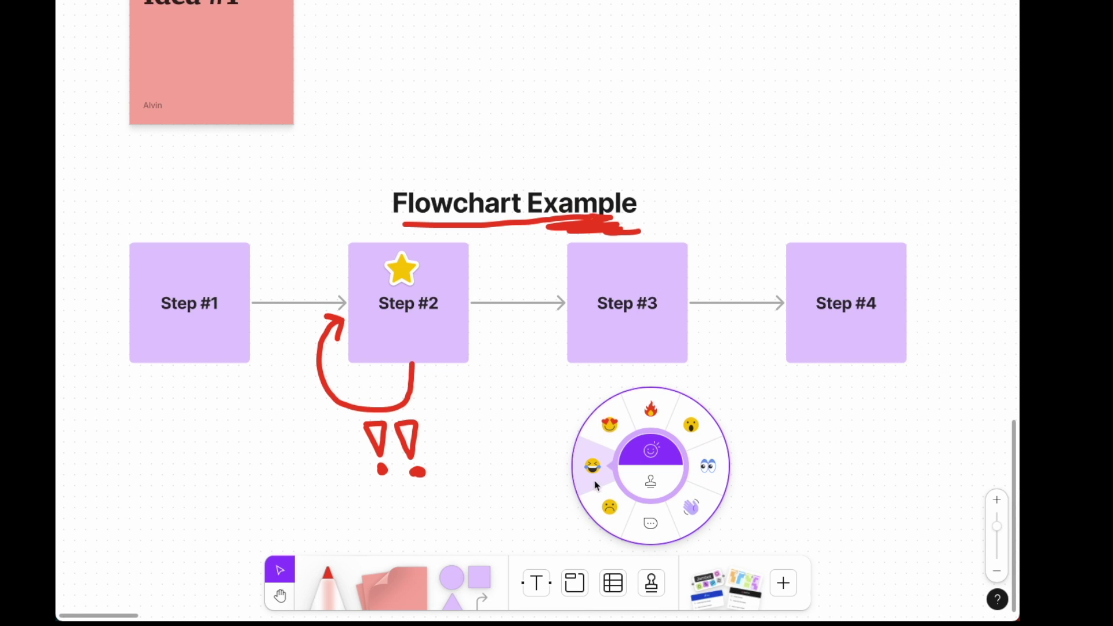
click(657, 421)
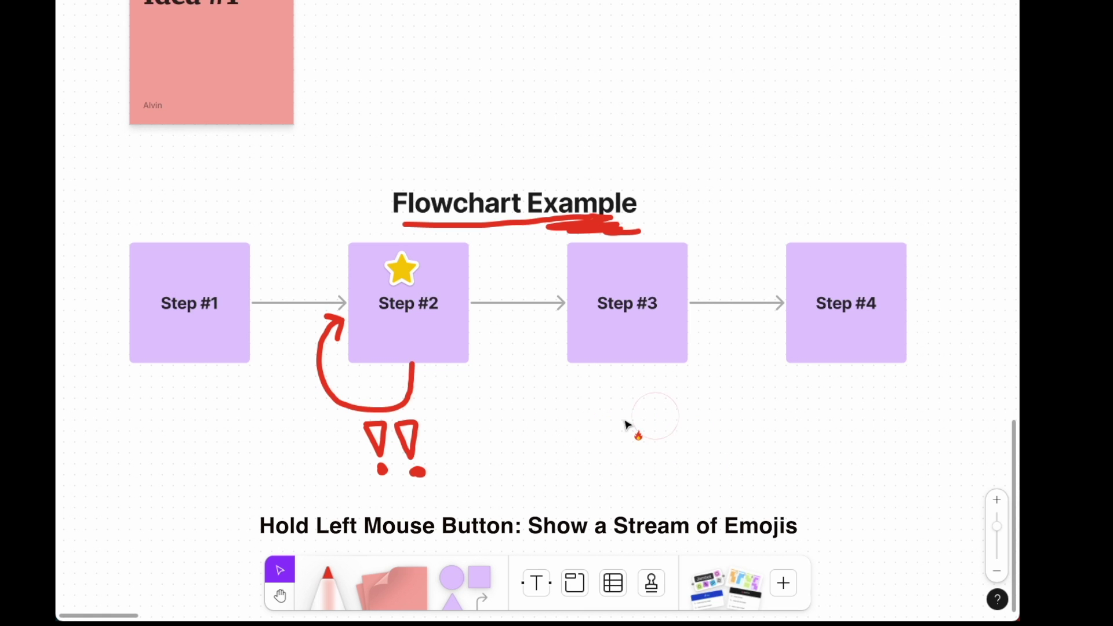
mouse_move(630, 404)
mouse_down()
mouse_move(575, 430)
mouse_move(683, 198)
mouse_move(349, 199)
mouse_move(716, 438)
mouse_move(711, 457)
mouse_move(694, 461)
mouse_move(746, 437)
mouse_move(698, 425)
mouse_move(615, 487)
mouse_move(670, 462)
mouse_up()
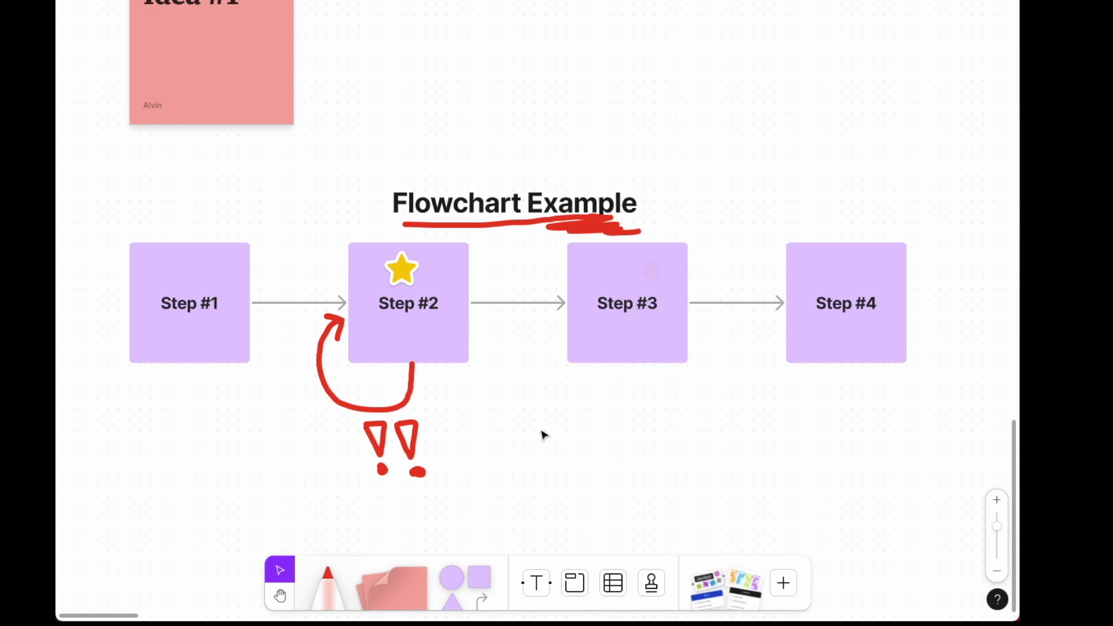
key(slash)
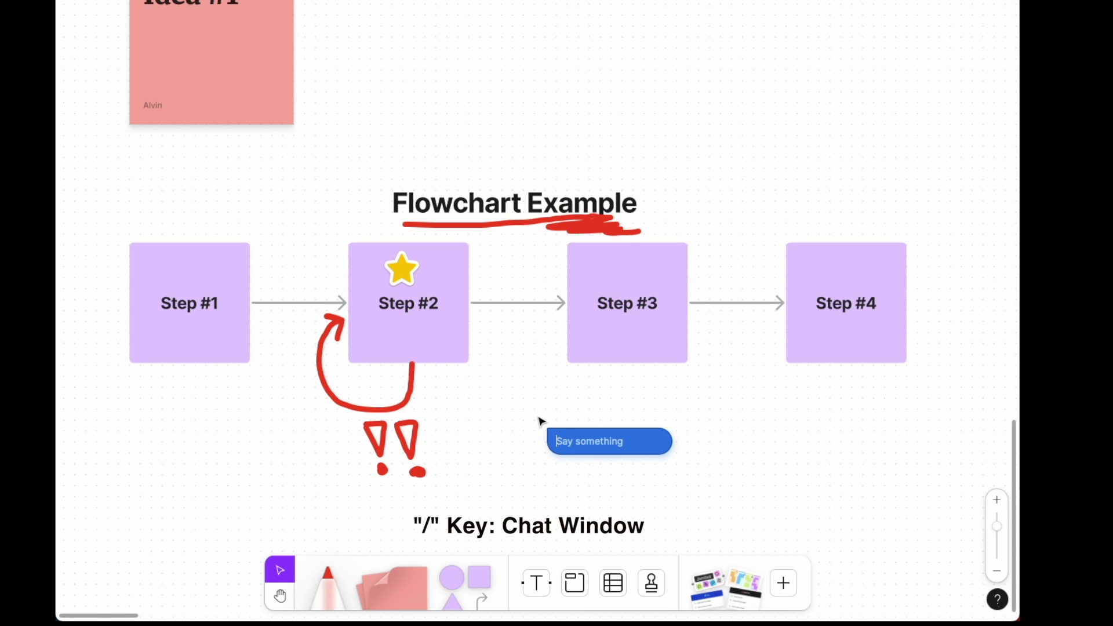
text(Flowchart look)
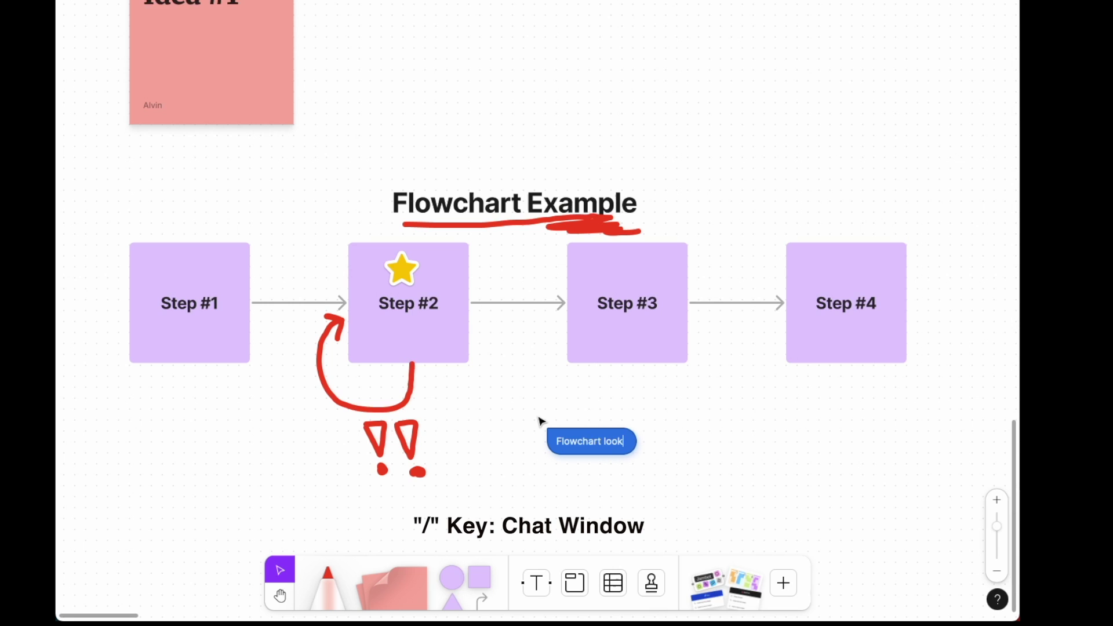
text(s good!)
key(Return)
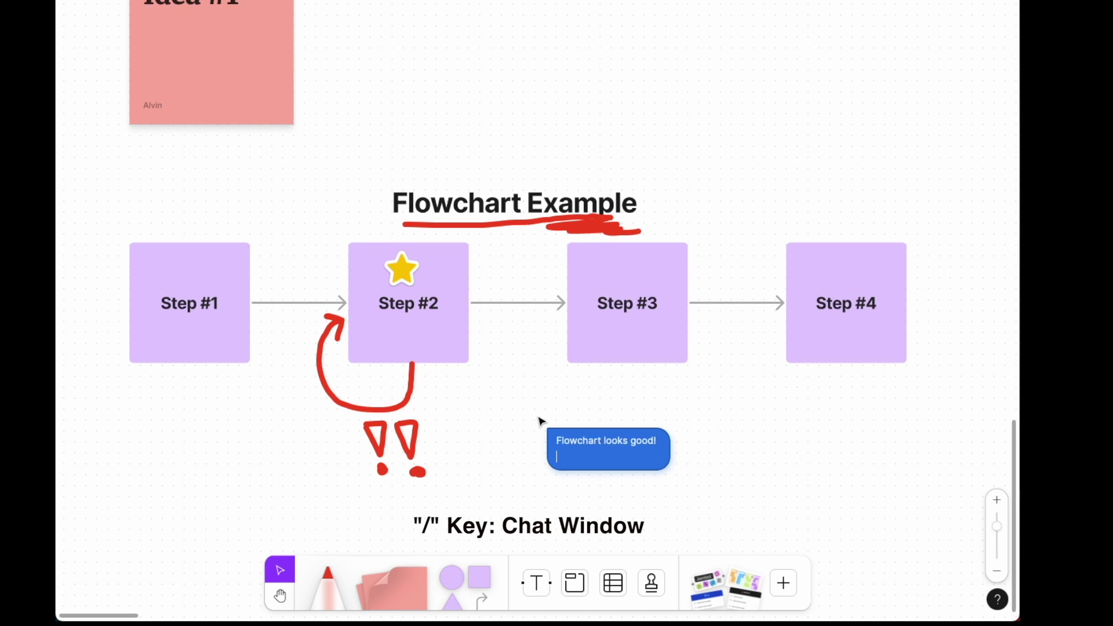
text(wHAT)
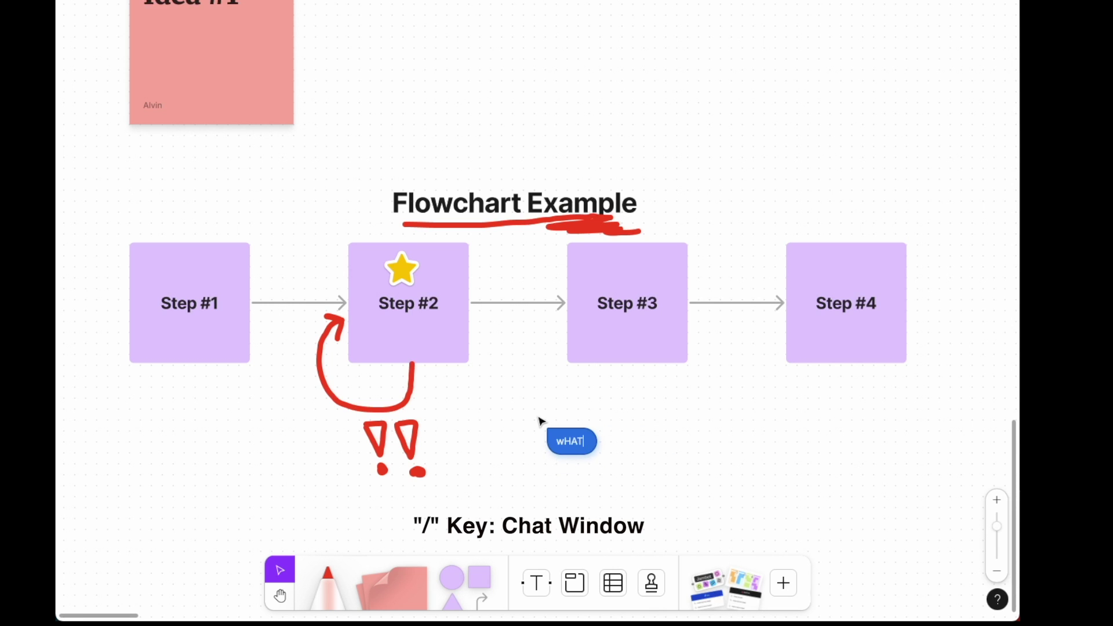
text( DO WE)
key(BackSpace)
key(BackSpace)
key(BackSpace)
key(BackSpace)
key(BackSpace)
key(BackSpace)
key(BackSpace)
text(What do we ne)
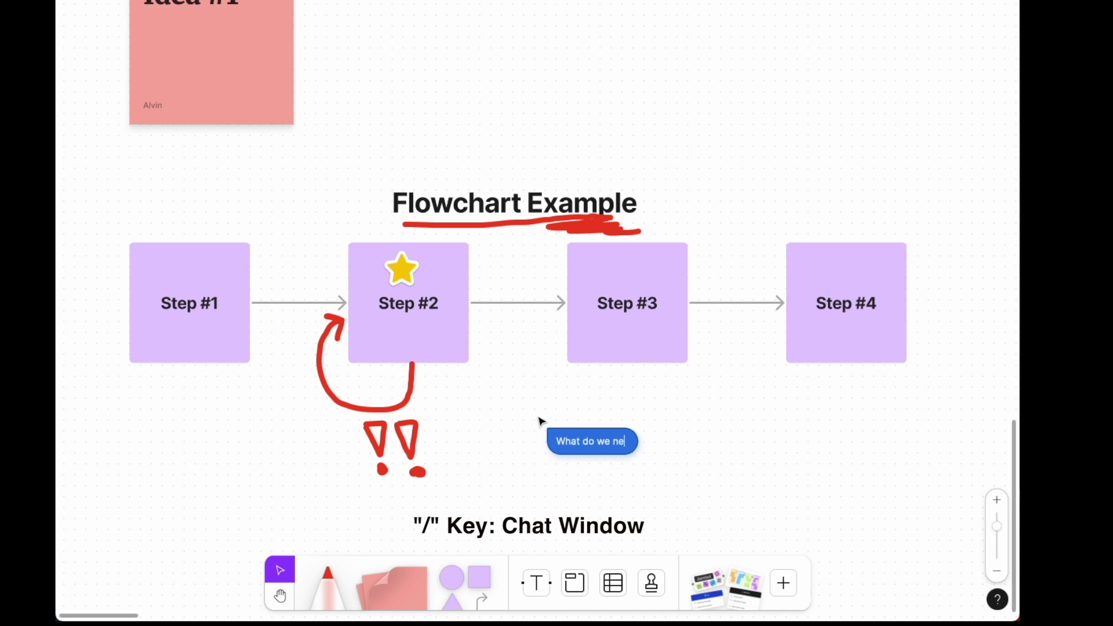
text(ed to add?)
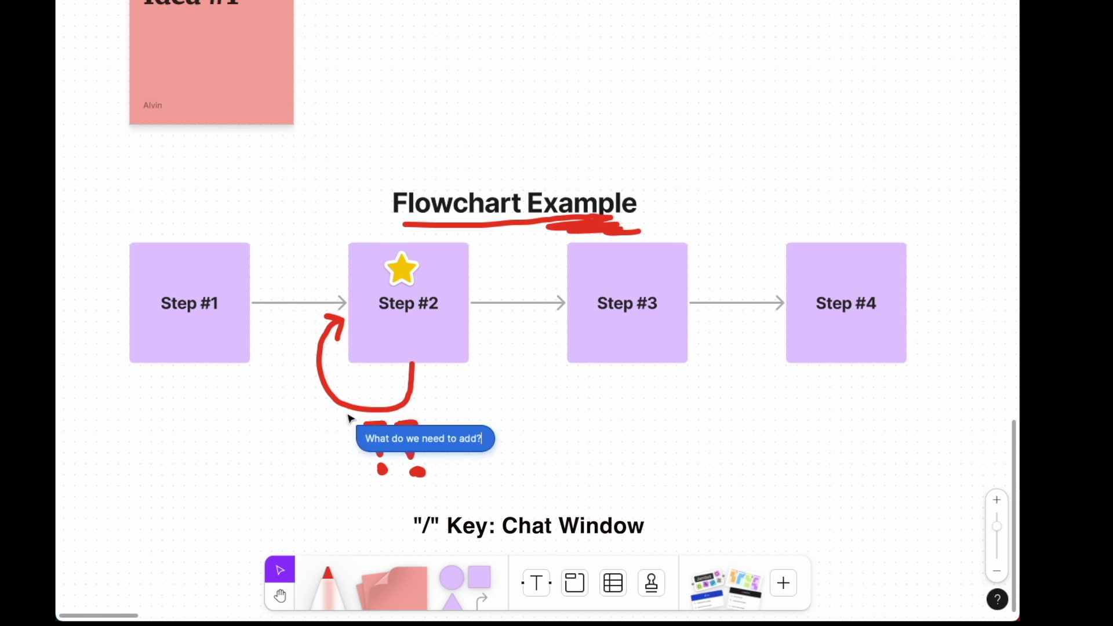
click(741, 522)
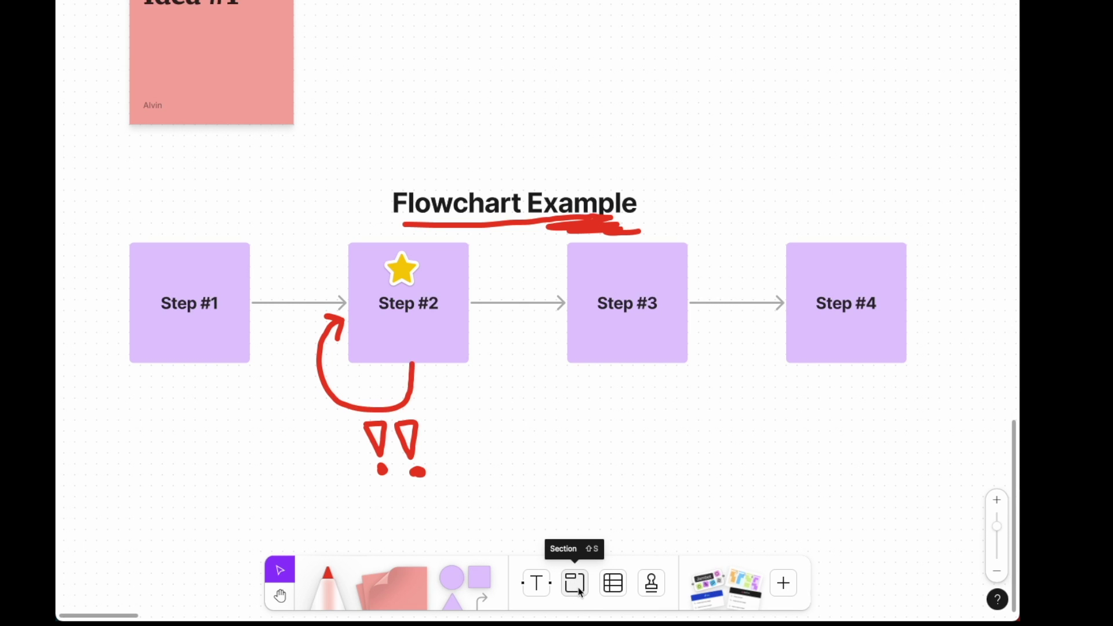
Draw Section 1 around the flowchart, then widen its right and top edges slightly.
click(575, 584)
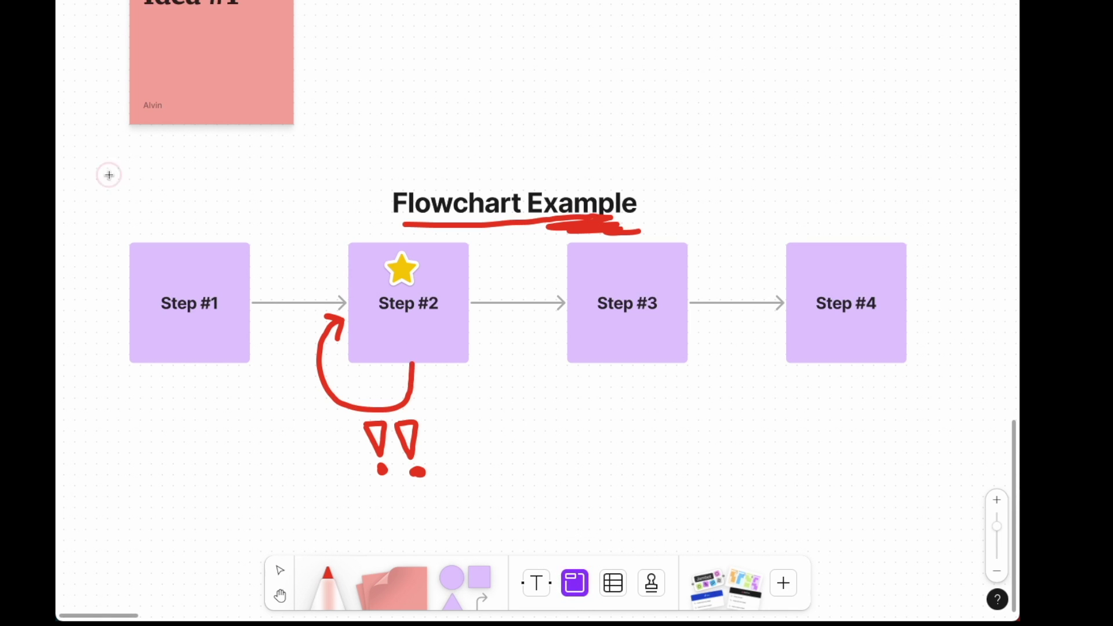
mouse_move(107, 179)
mouse_down()
mouse_move(846, 506)
mouse_move(928, 517)
mouse_up()
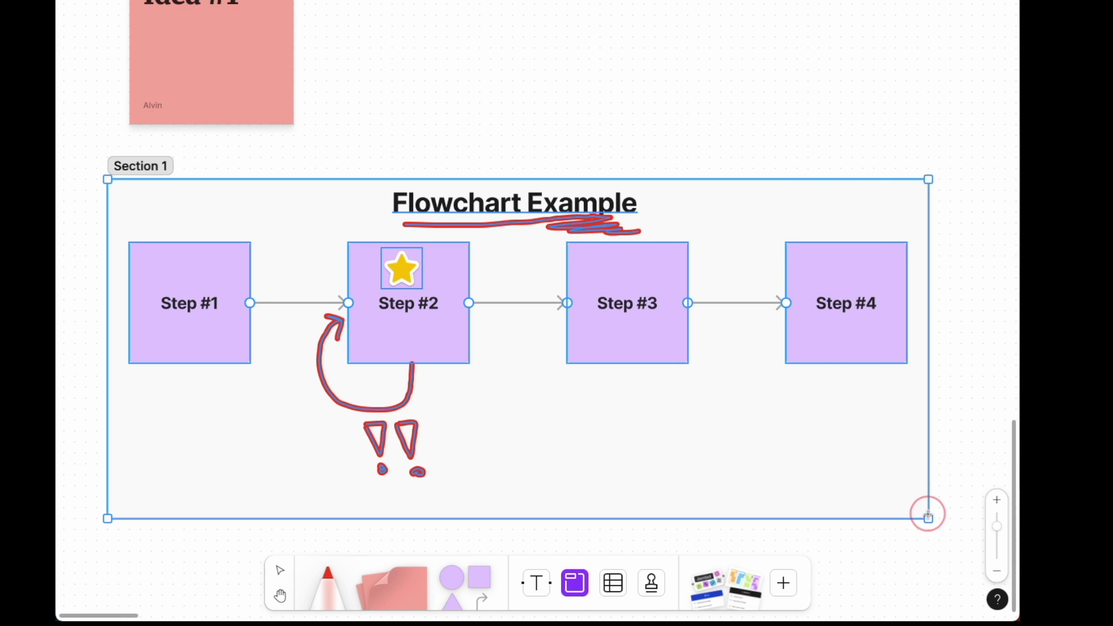
drag(928, 516, 928, 517)
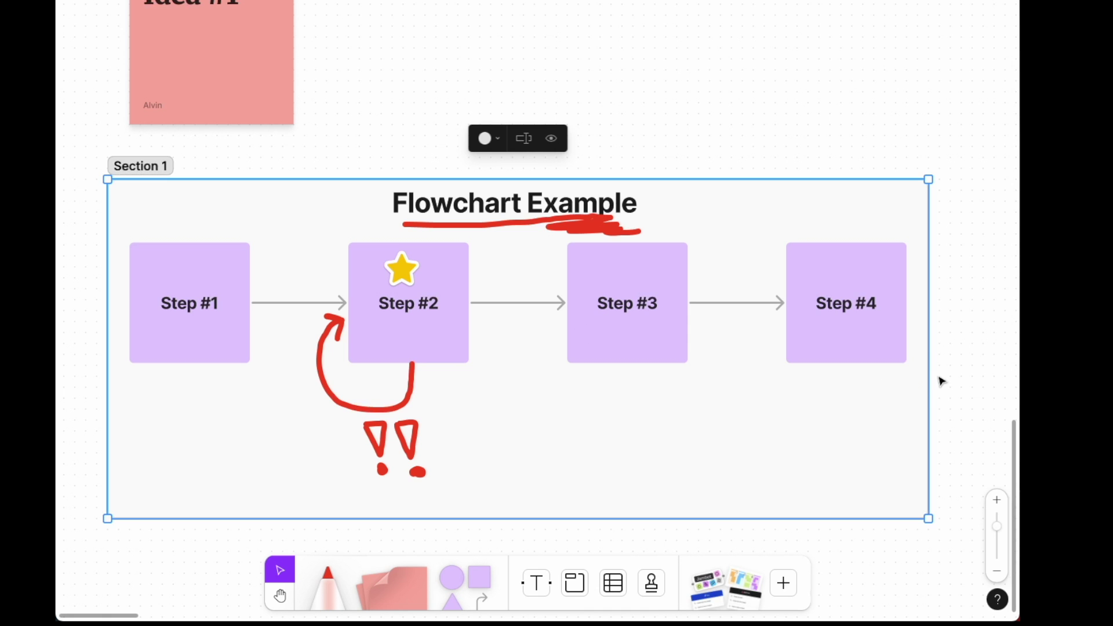
drag(929, 380, 951, 383)
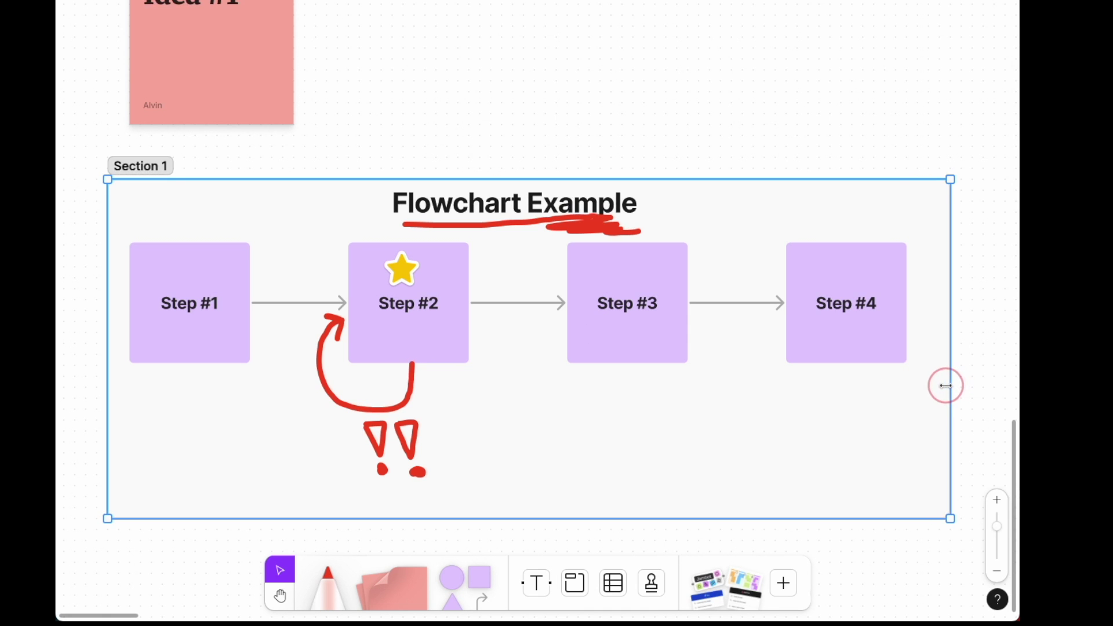
drag(644, 179, 644, 163)
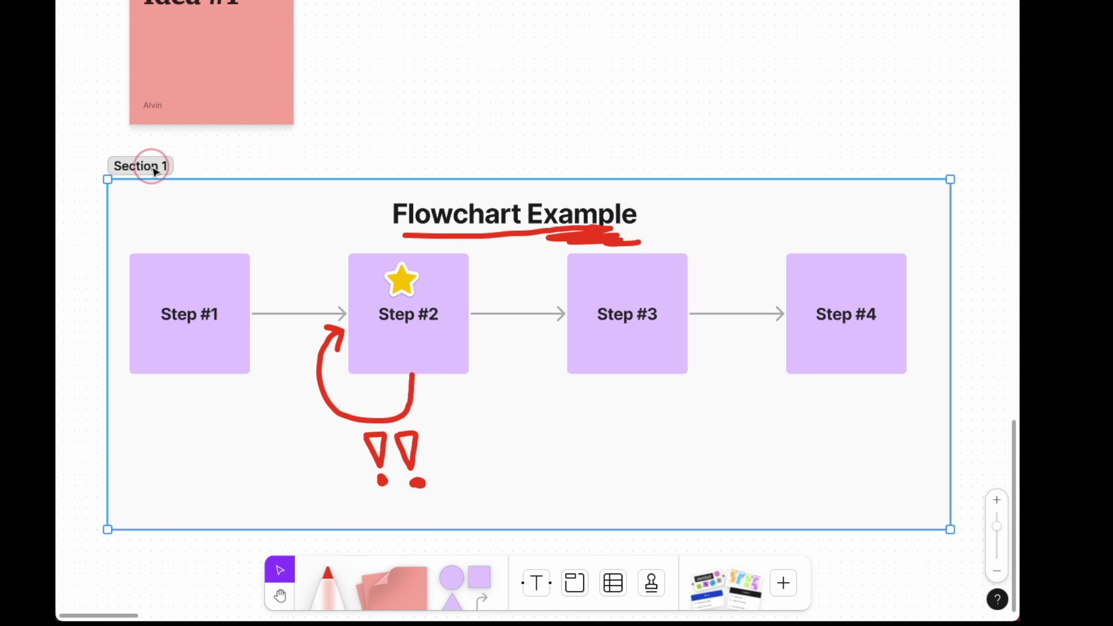
Drag Section 1 up beside the Idea #1 sticky note and reselect it.
drag(160, 158, 170, 179)
scroll(232, 181, down, 5)
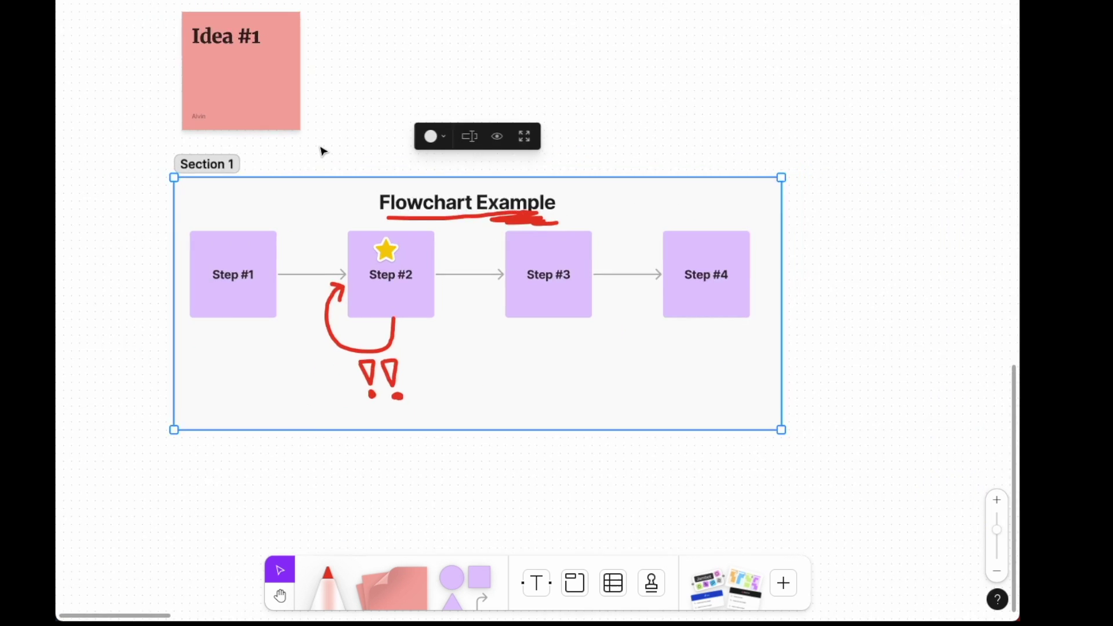
scroll(314, 200, up, 3)
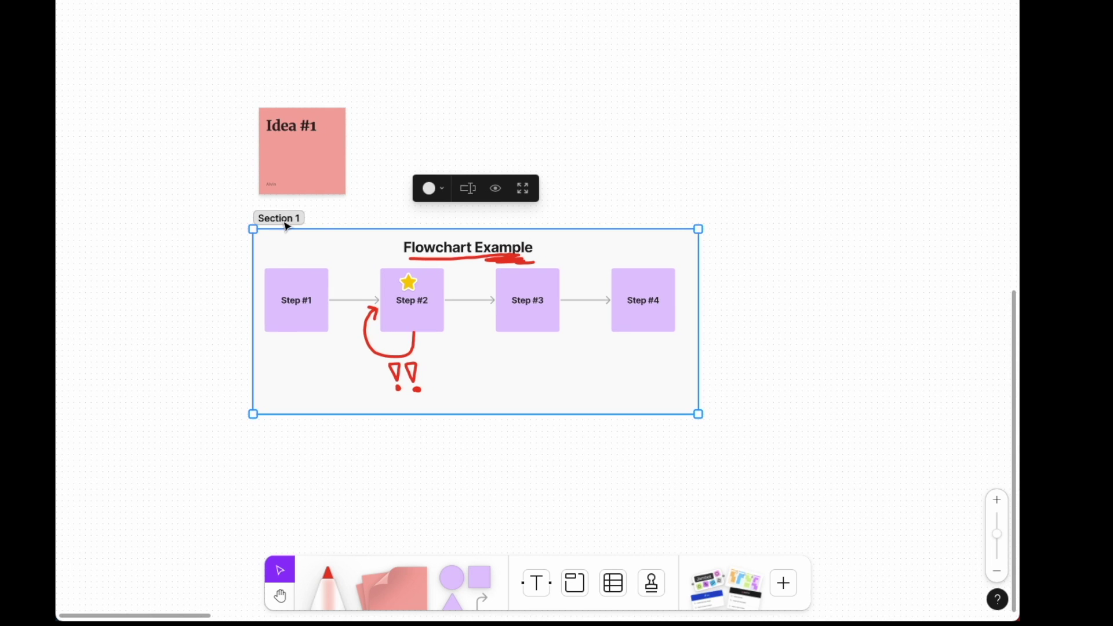
drag(283, 214, 424, 61)
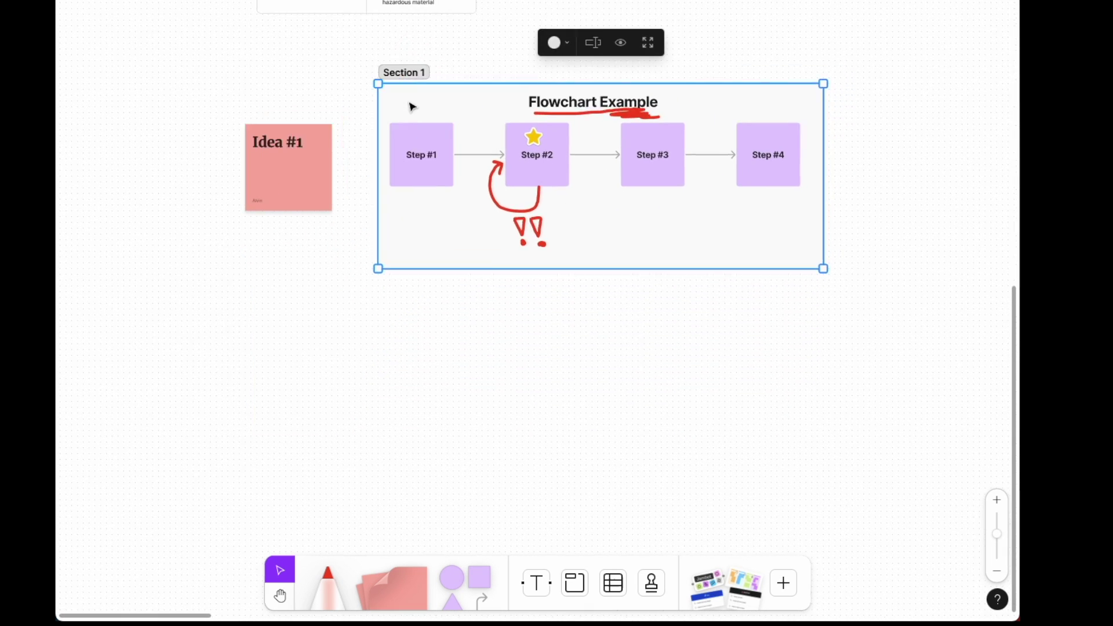
scroll(412, 105, up, 5)
click(420, 196)
scroll(373, 258, up, 2)
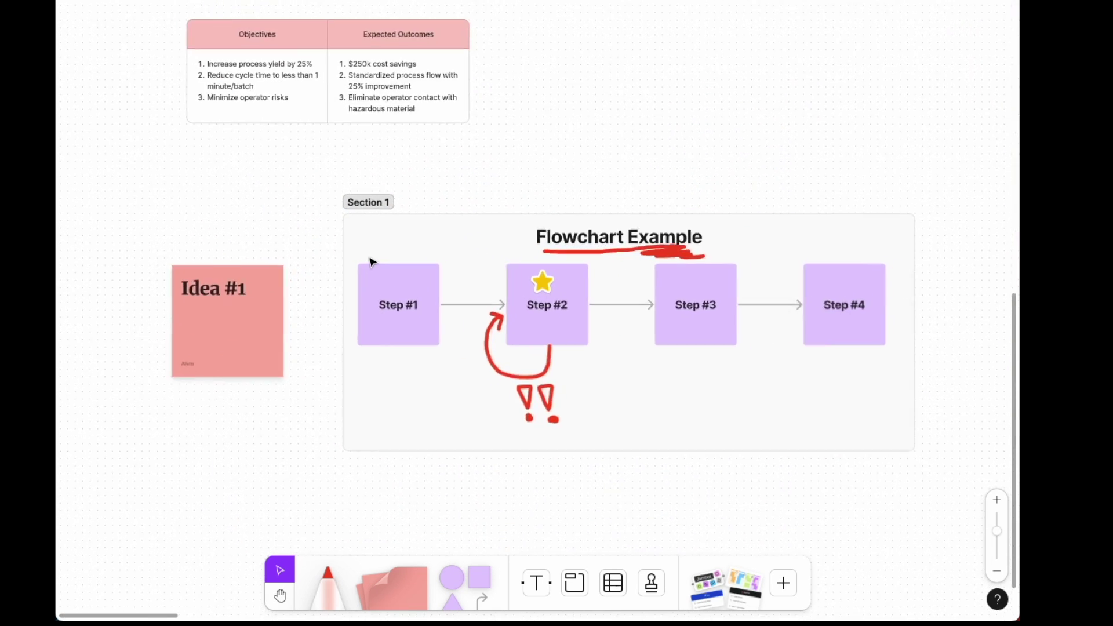
scroll(372, 259, up, 2)
scroll(331, 256, up, 3)
scroll(244, 179, up, 2)
scroll(226, 175, right, 3)
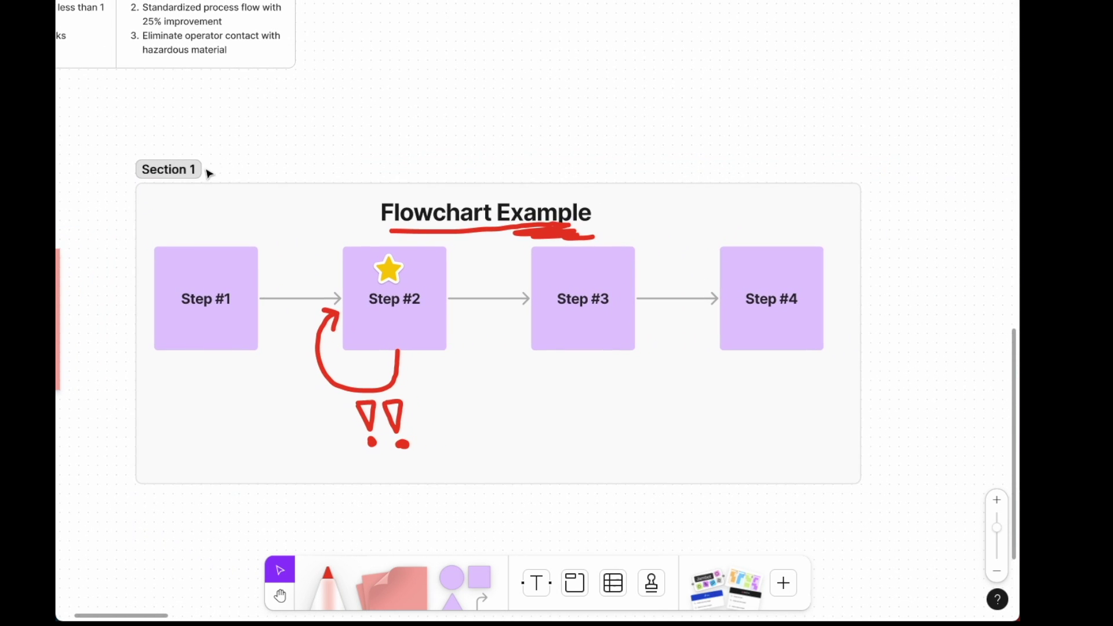
click(173, 172)
click(172, 173)
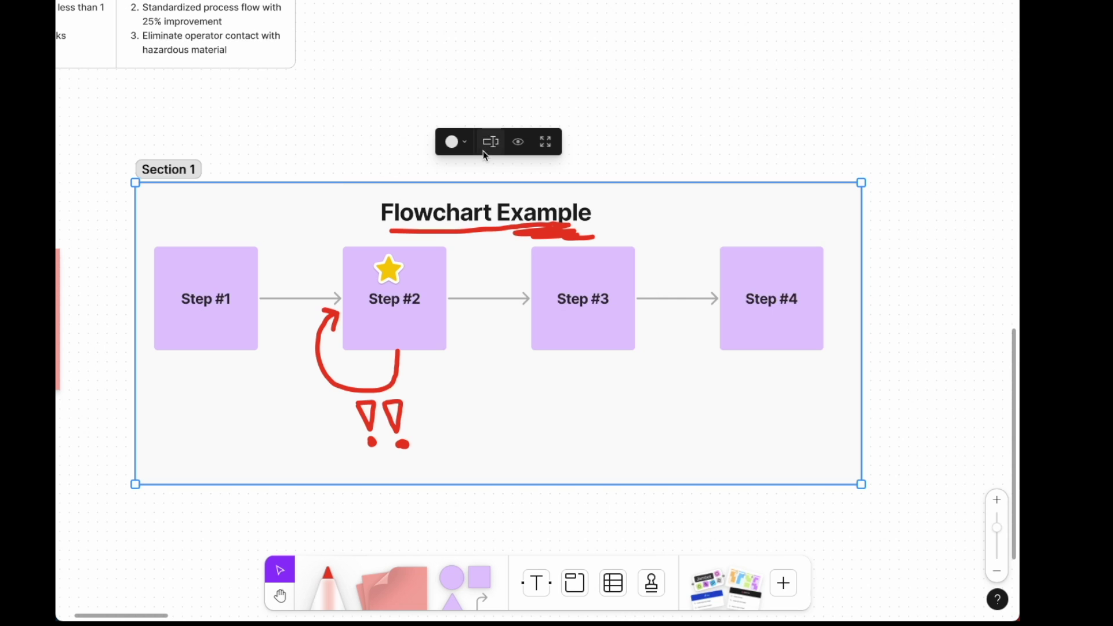
Set Section 1's colour to light blue, then deselect it.
click(463, 144)
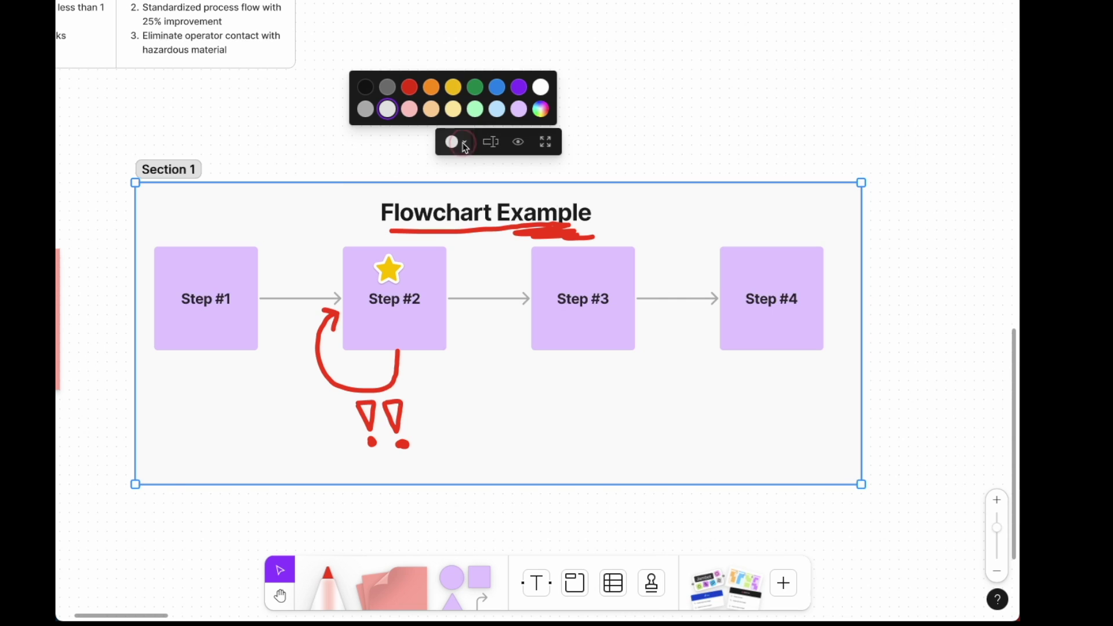
click(503, 108)
click(735, 124)
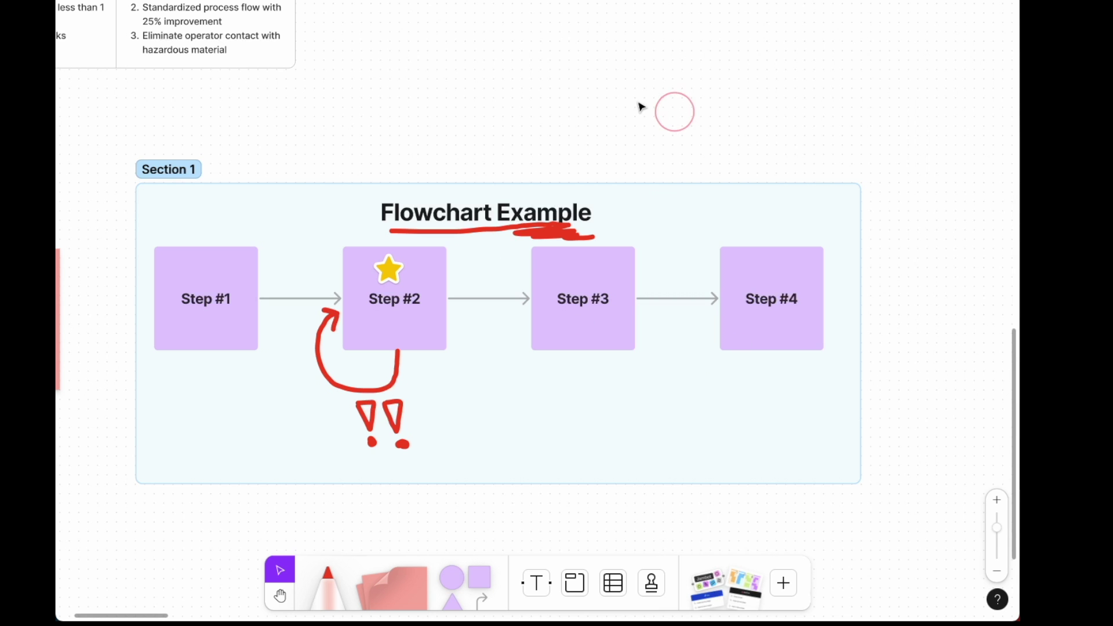
scroll(640, 107, down, 3)
scroll(561, 111, up, 2)
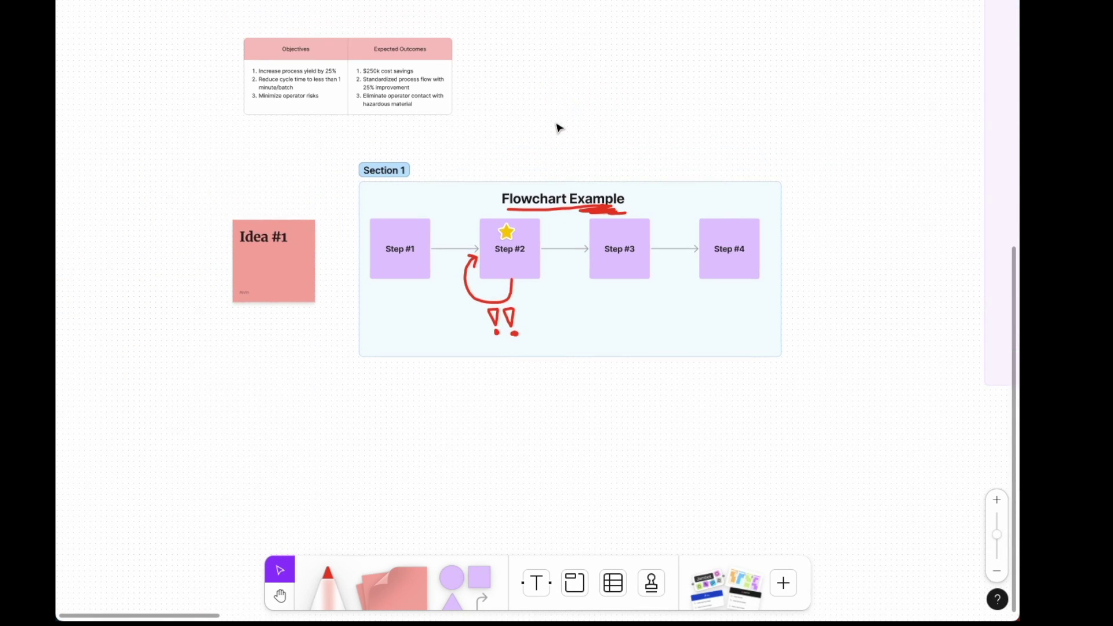
click(398, 184)
click(603, 121)
scroll(602, 119, down, 3)
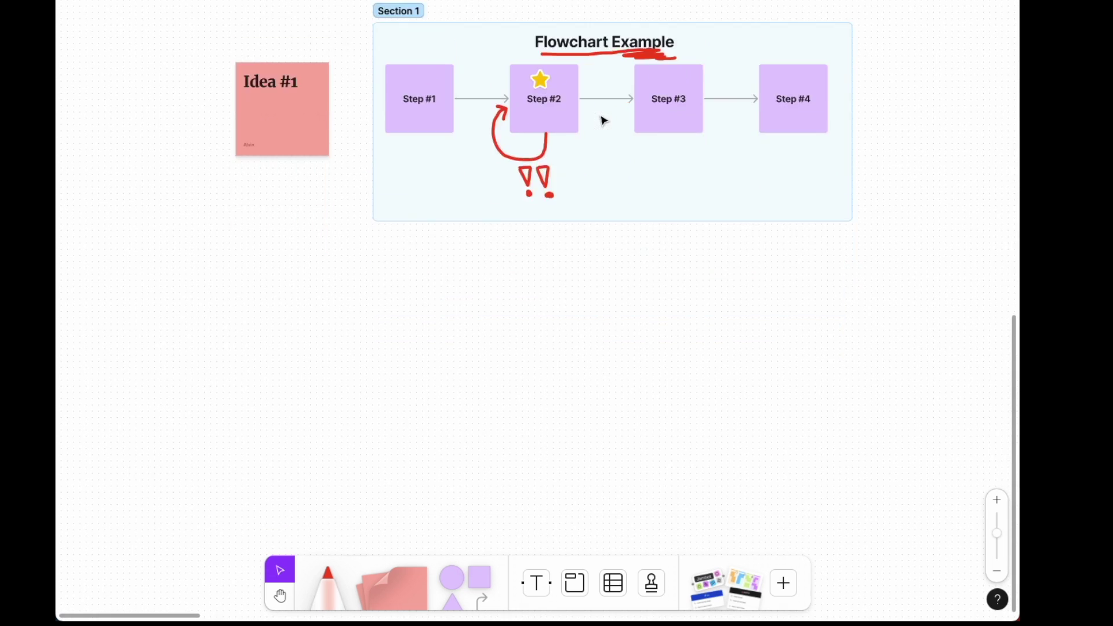
scroll(600, 124, down, 3)
scroll(594, 318, down, 2)
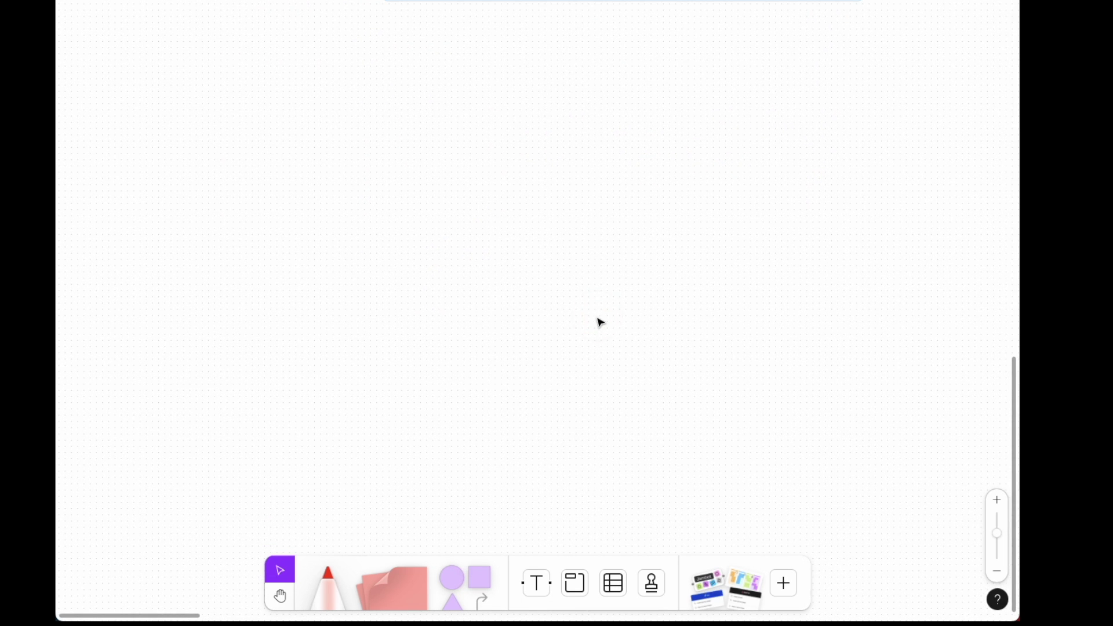
Open the Templates library and search for 'gantt chart', clearing earlier search terms.
click(704, 584)
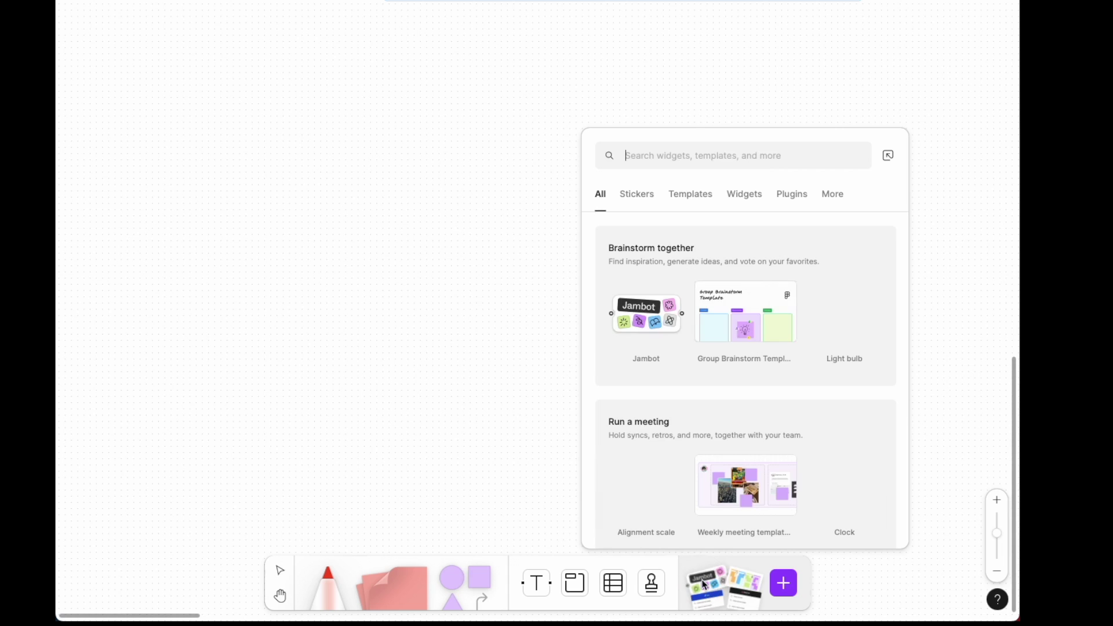
click(632, 199)
click(690, 201)
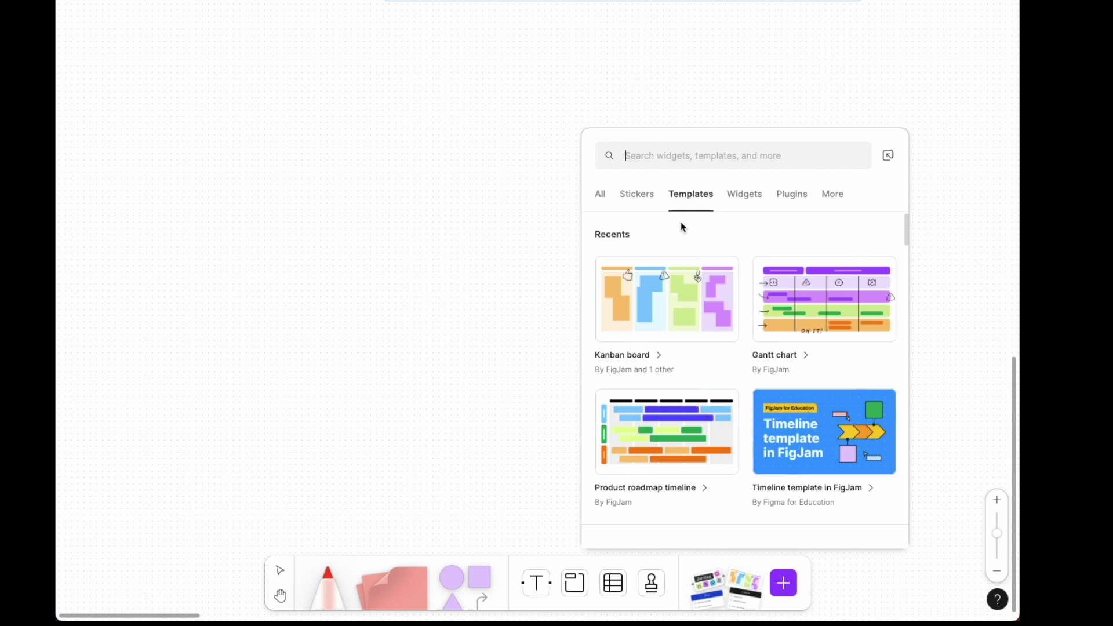
scroll(692, 302, down, 1)
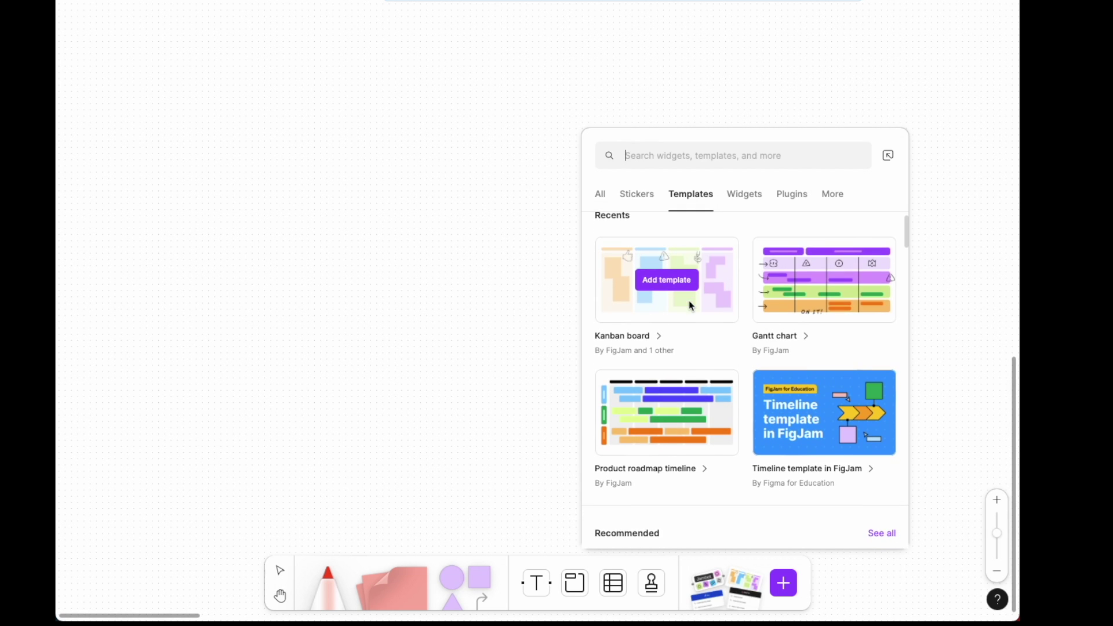
scroll(688, 312, down, 1)
scroll(686, 338, down, 2)
scroll(685, 338, down, 5)
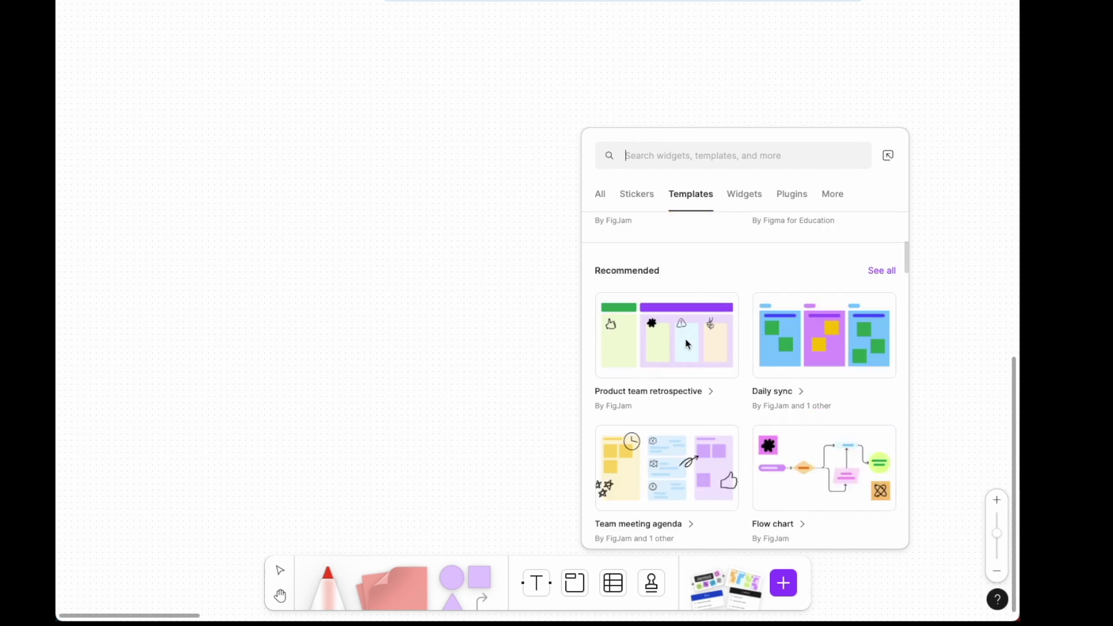
scroll(687, 345, down, 4)
scroll(686, 343, down, 3)
scroll(686, 343, down, 1)
scroll(686, 343, up, 10)
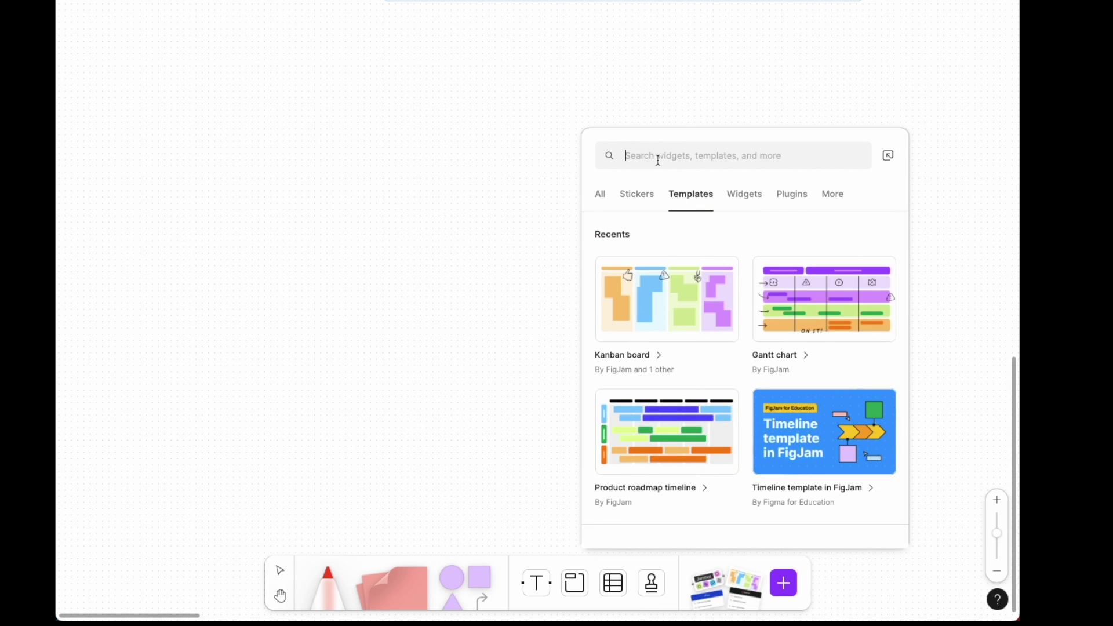
text(meetin)
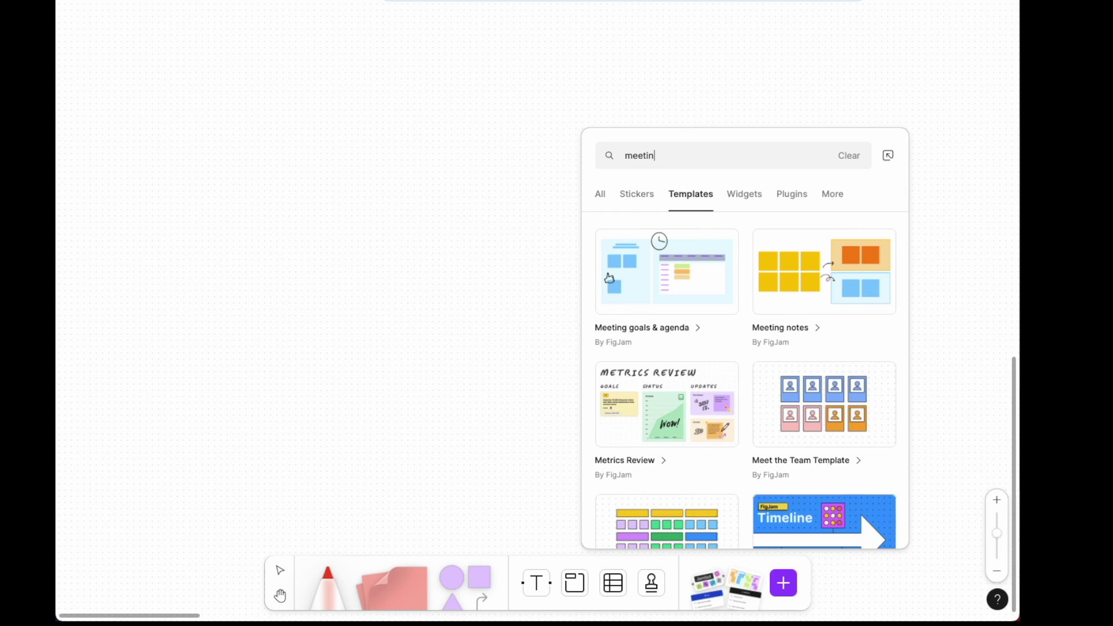
text(g)
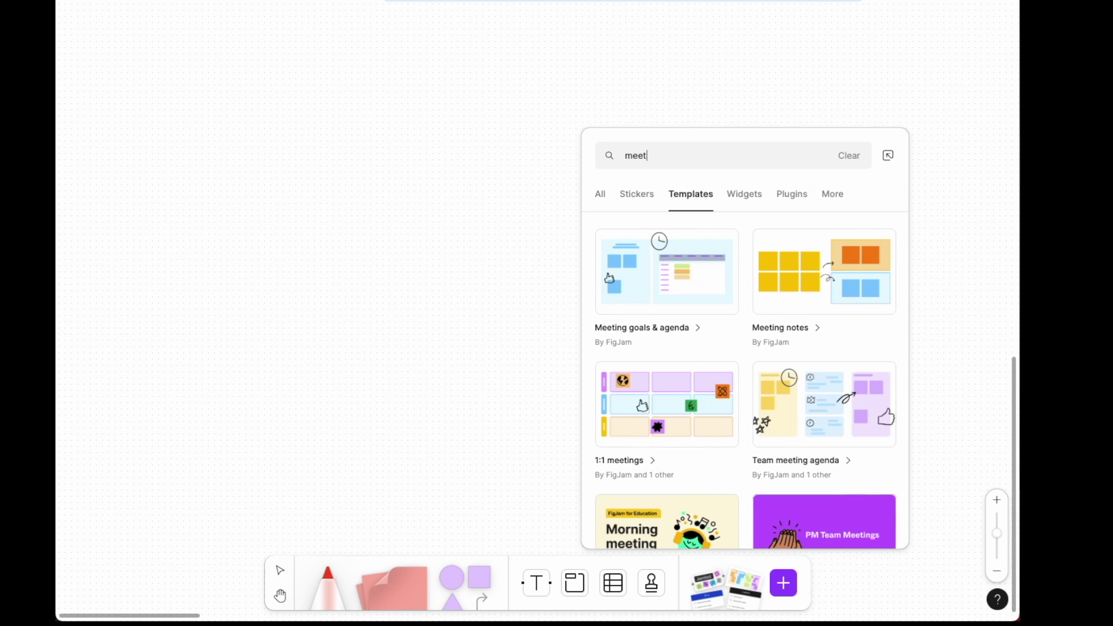
key(BackSpace)
text(sync)
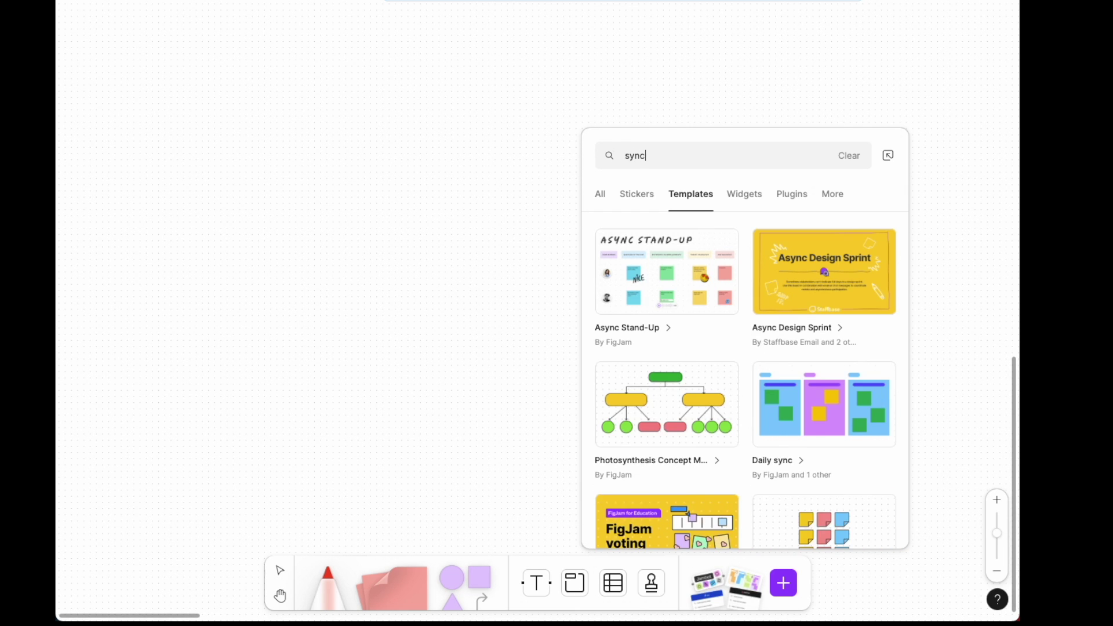
key(BackSpace)
text(ga)
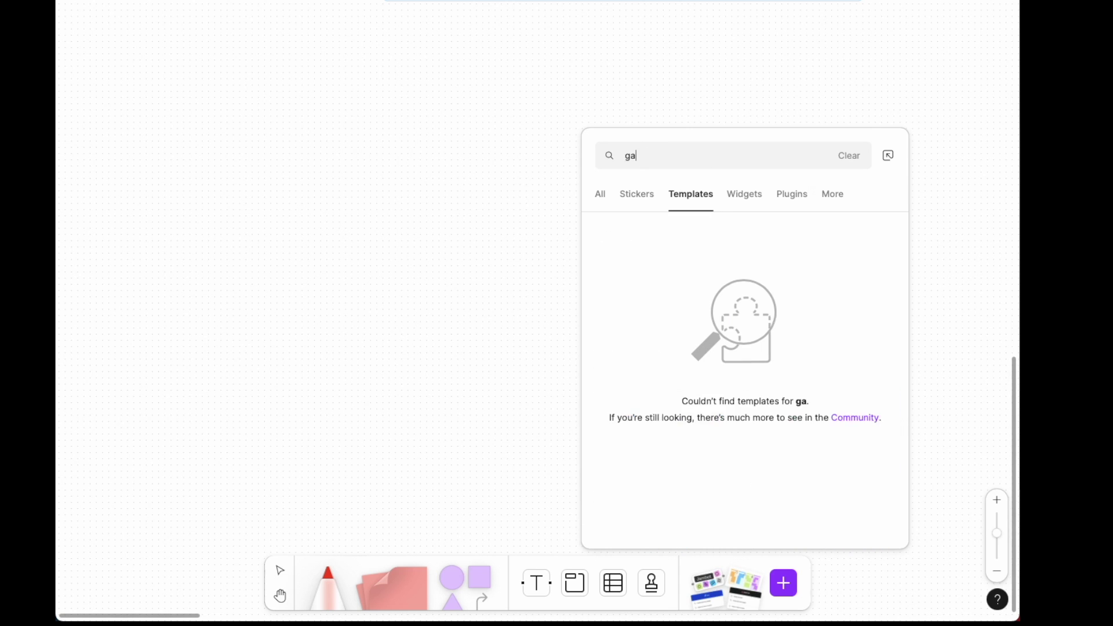
text(ntt chart)
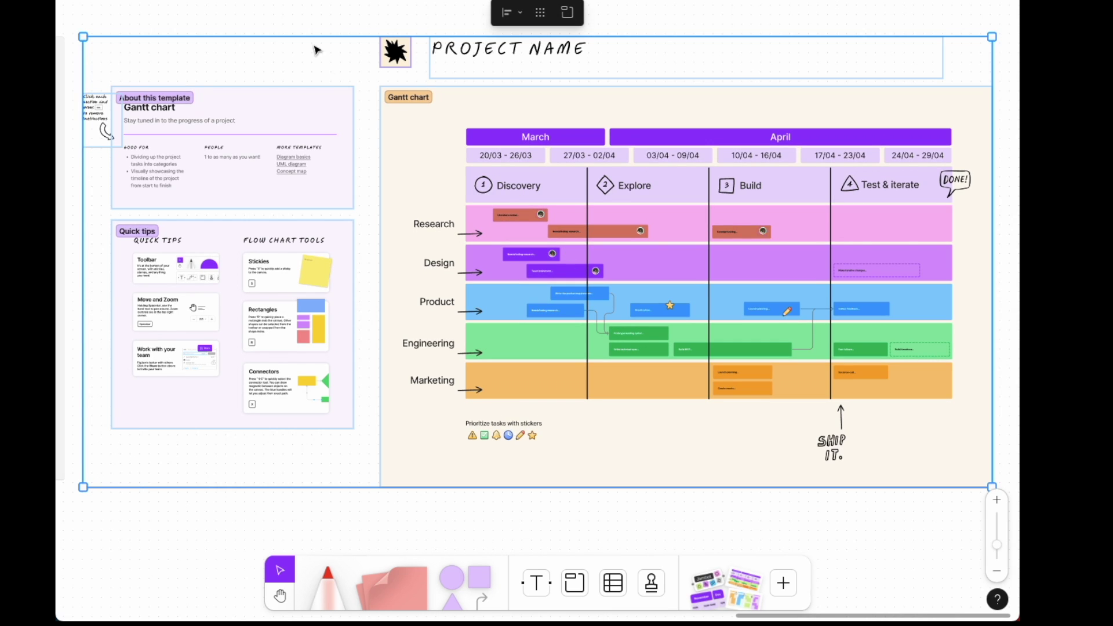
Insert the Gantt chart template, inspect its Research and Design rows, and select the timeline header.
click(301, 13)
click(336, 45)
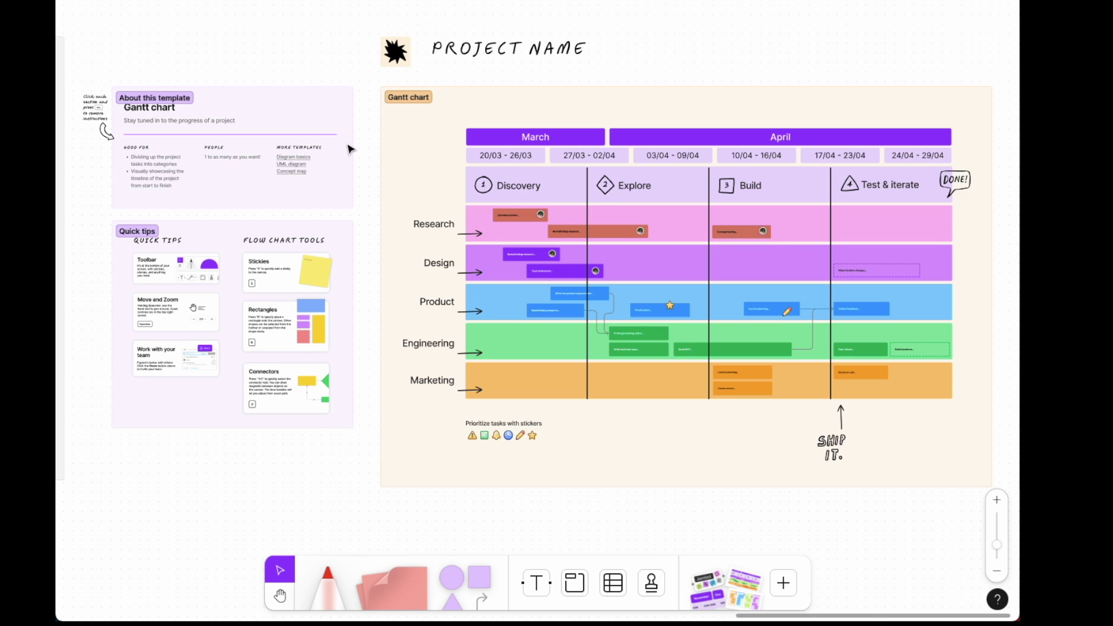
scroll(348, 154, up, 1)
scroll(426, 128, up, 3)
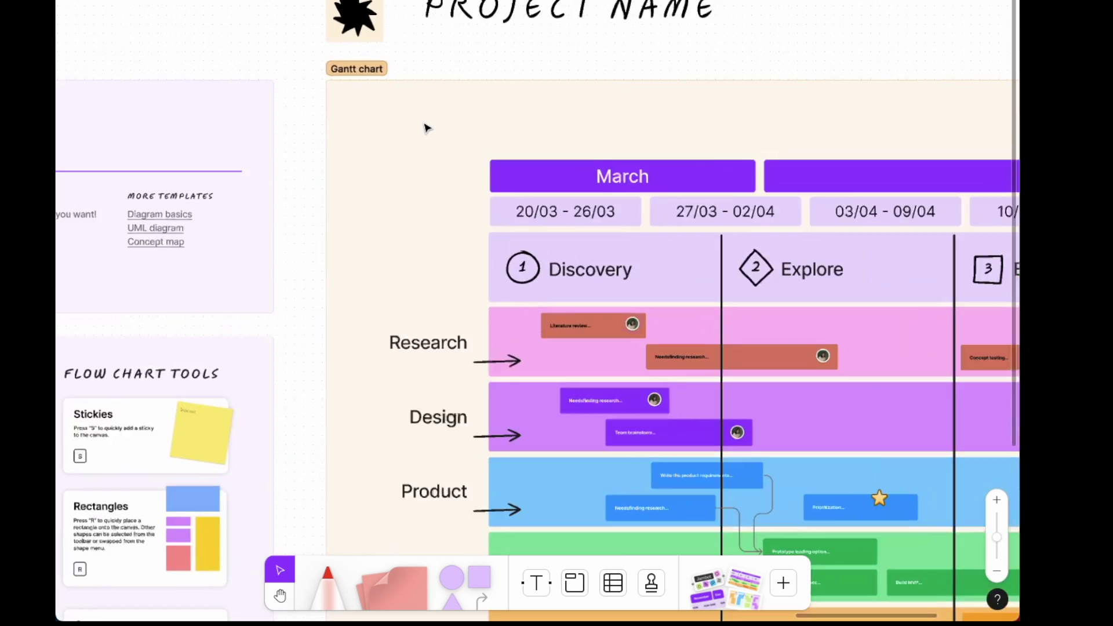
scroll(427, 127, up, 2)
scroll(455, 169, up, 3)
scroll(500, 217, up, 3)
scroll(505, 223, down, 2)
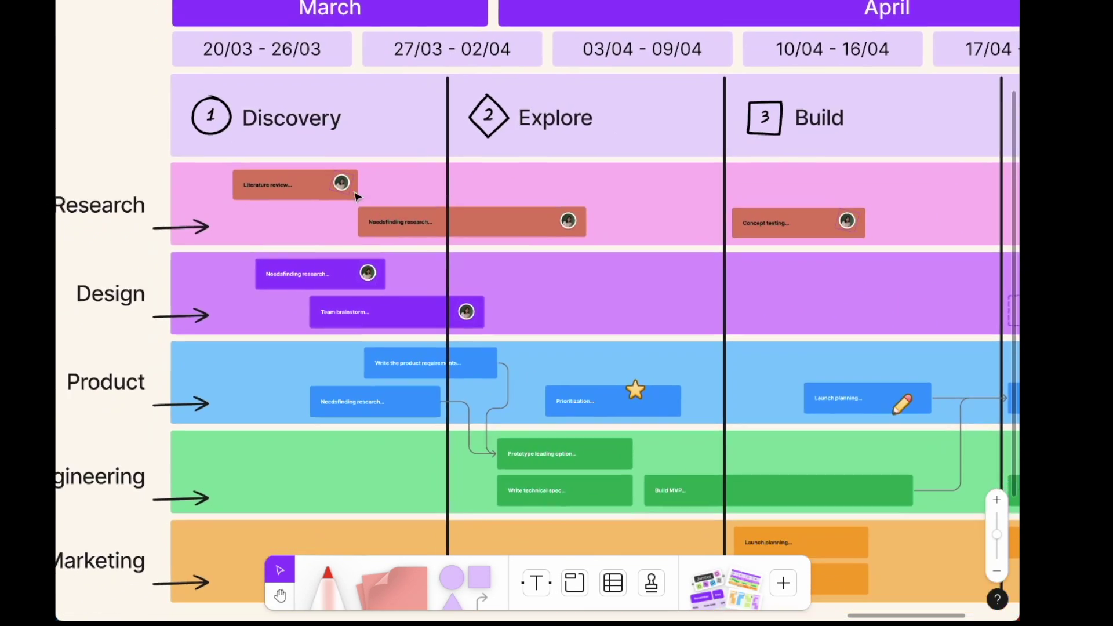
click(360, 197)
scroll(348, 218, down, 2)
click(403, 254)
scroll(403, 255, down, 3)
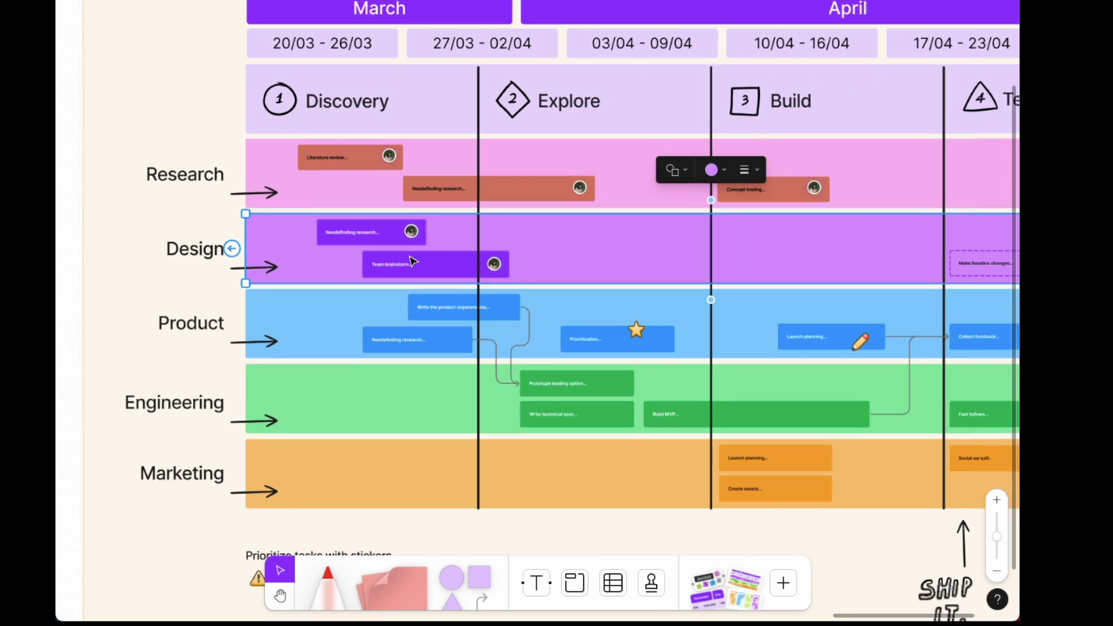
scroll(618, 269, right, 3)
scroll(689, 279, right, 3)
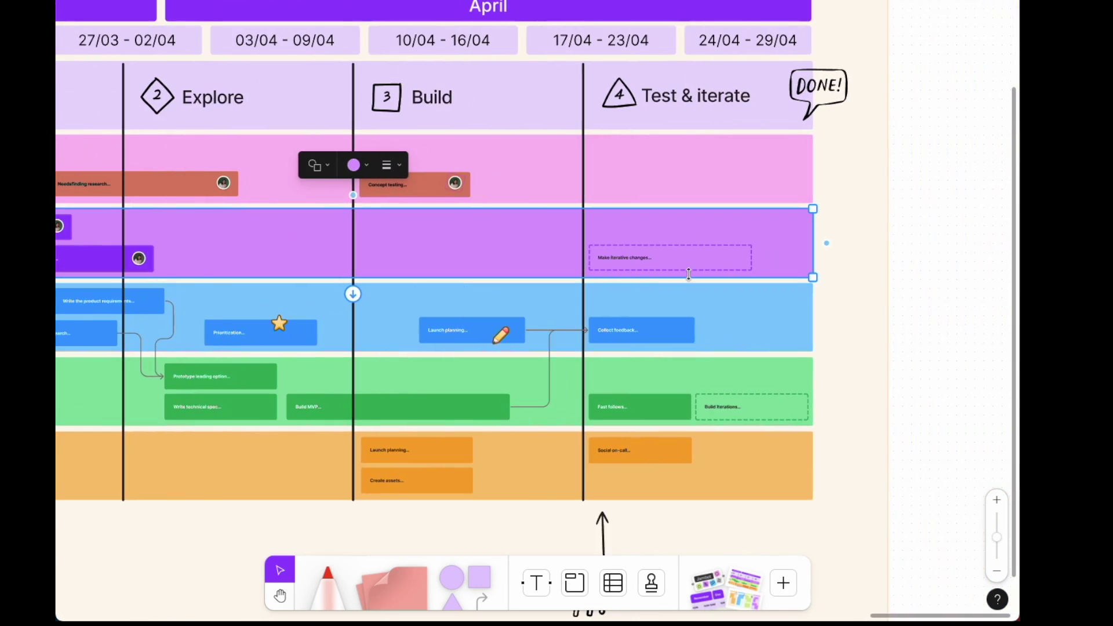
scroll(608, 227, left, 5)
click(581, 177)
scroll(581, 176, up, 3)
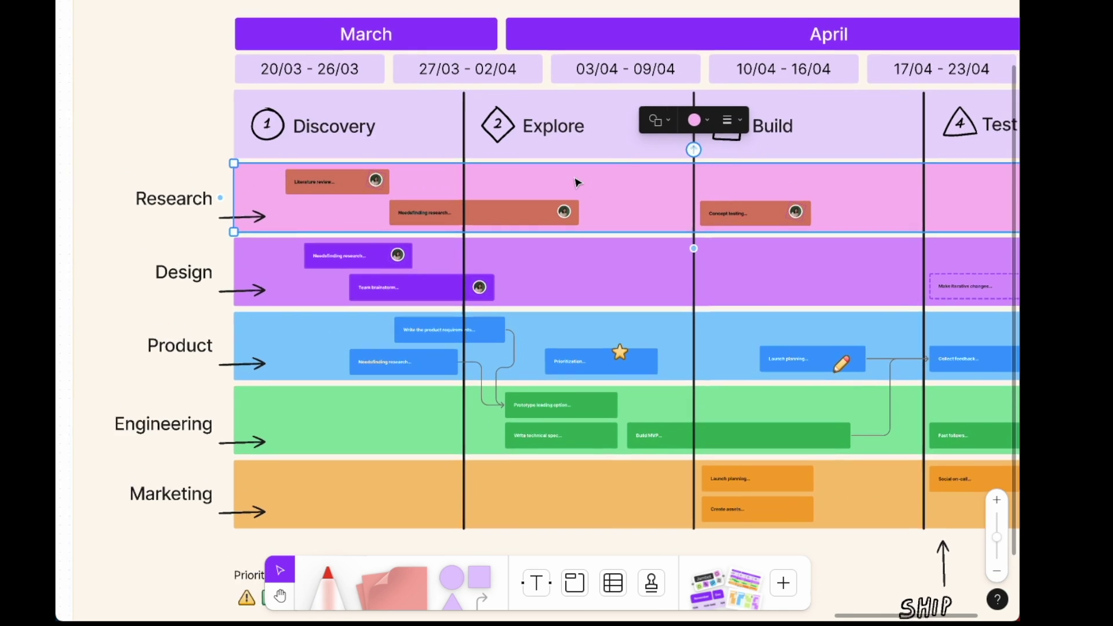
scroll(493, 189, right, 3)
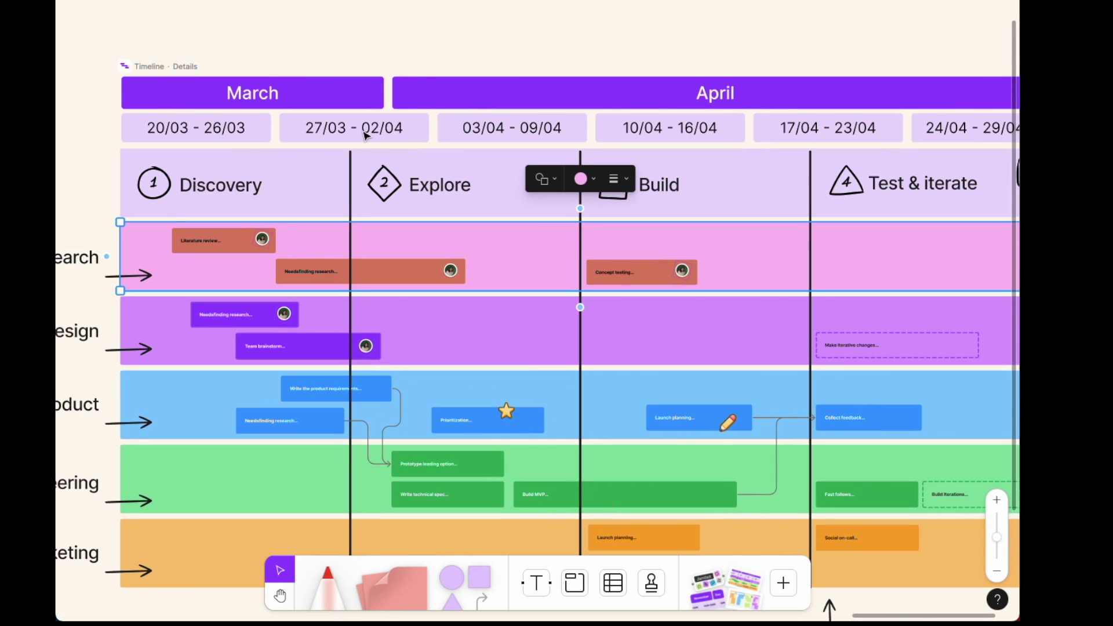
click(366, 133)
Set the timeline start date to 12 May 2024.
click(716, 41)
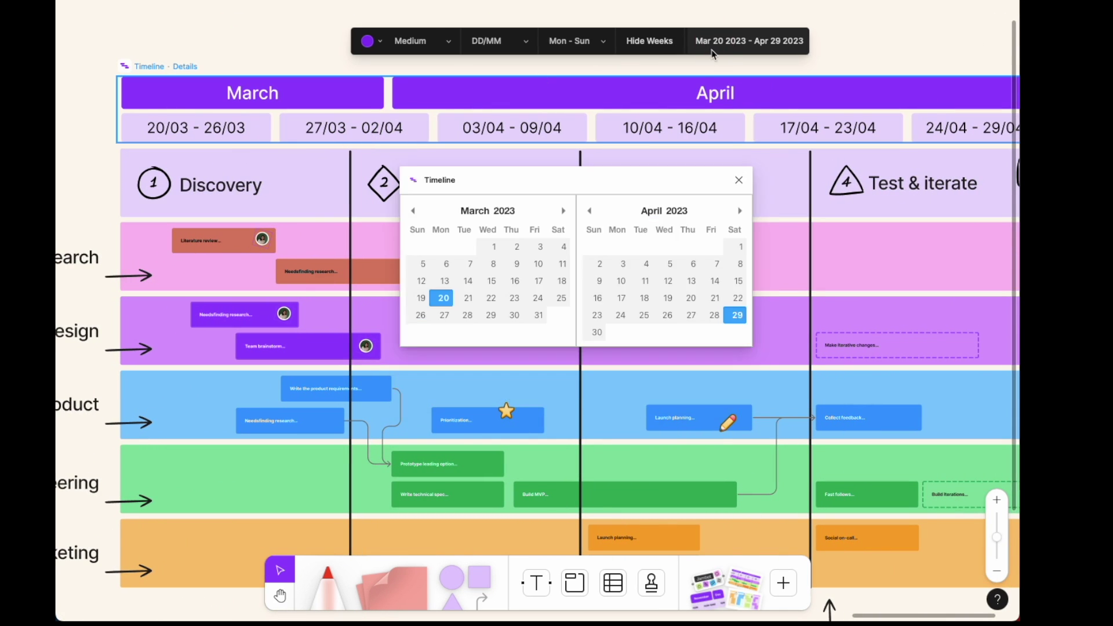
click(564, 211)
click(563, 210)
click(563, 211)
click(564, 211)
click(564, 211)
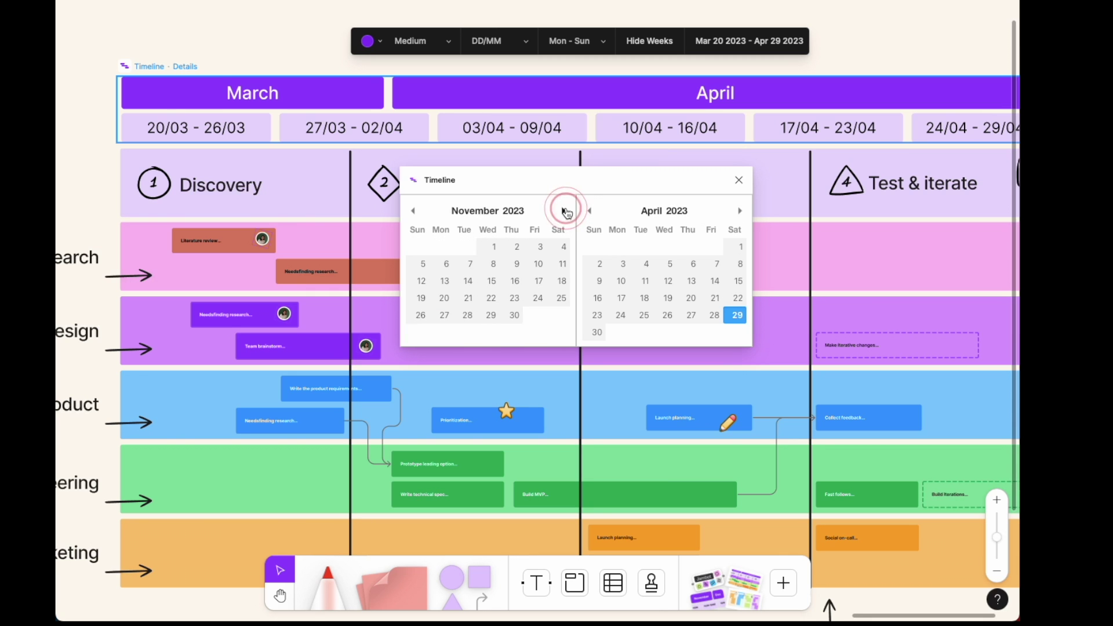
click(563, 210)
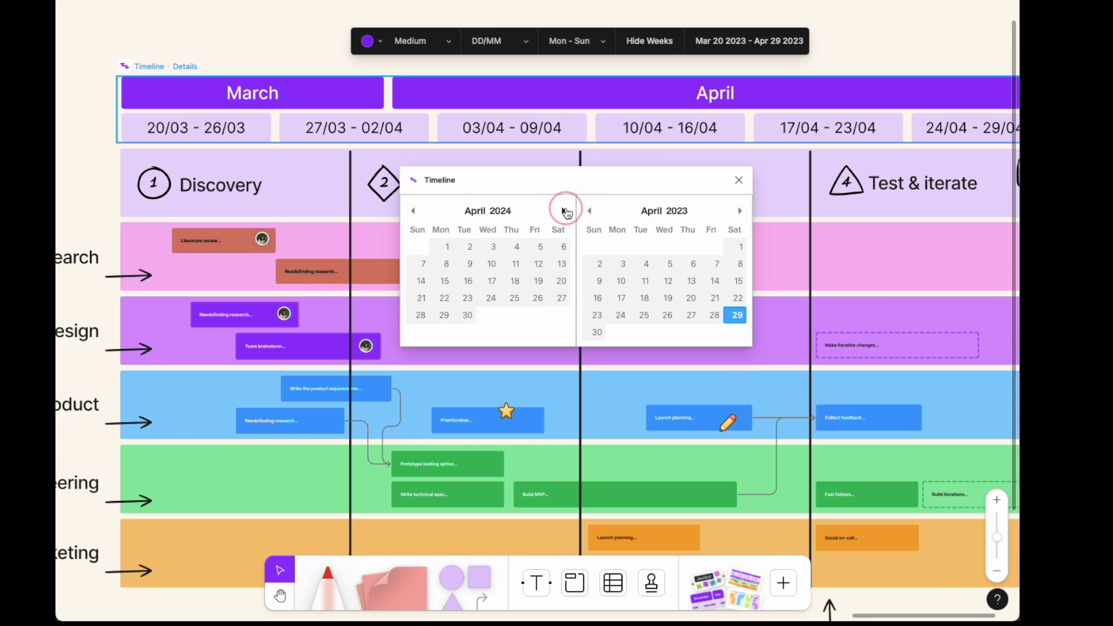
click(564, 211)
click(422, 283)
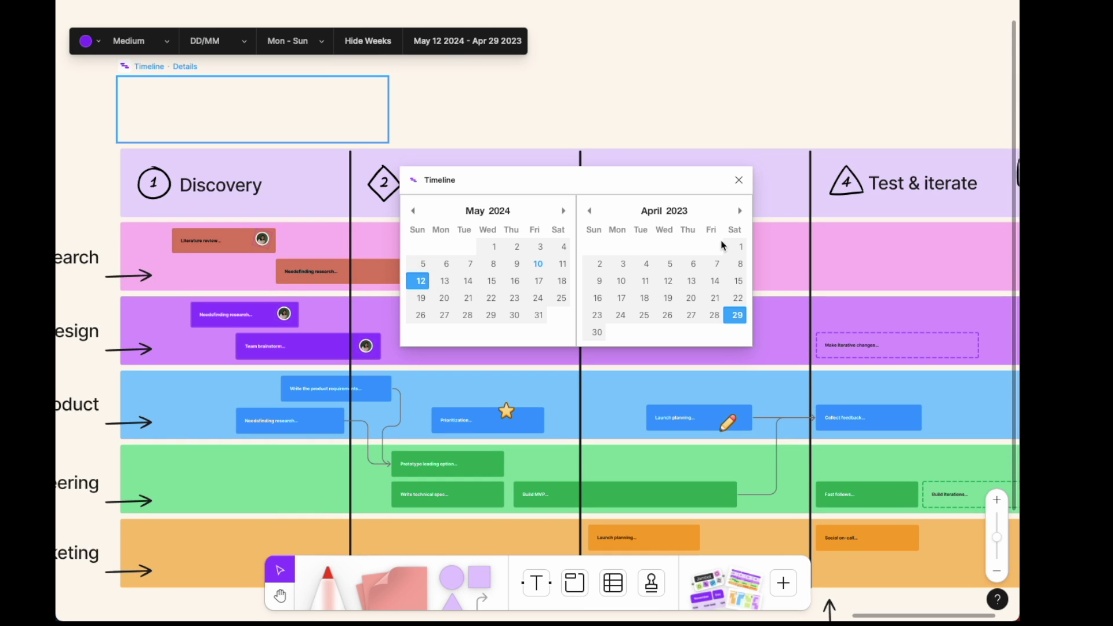
Set the timeline end date to 31 December 2024 and close the calendar.
click(741, 210)
click(740, 211)
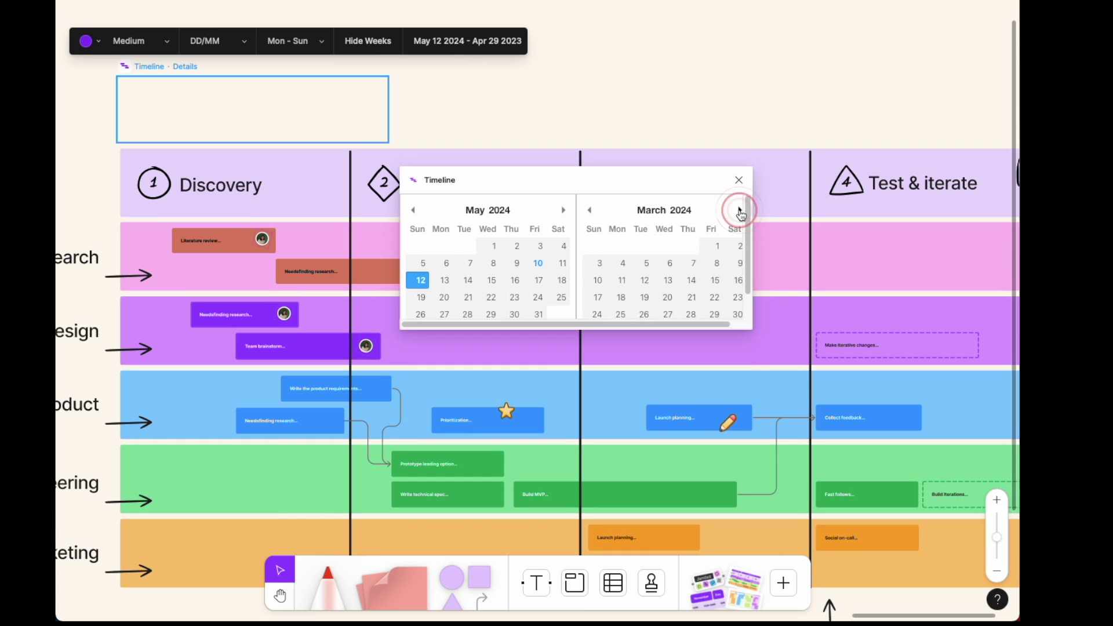
click(741, 211)
click(740, 211)
click(740, 211)
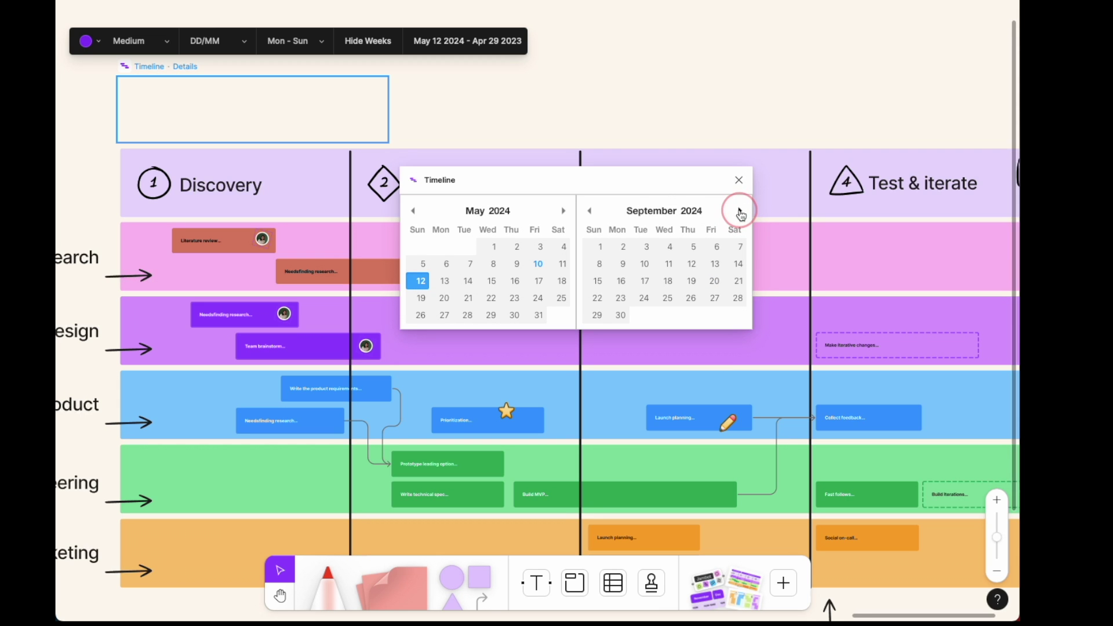
click(740, 210)
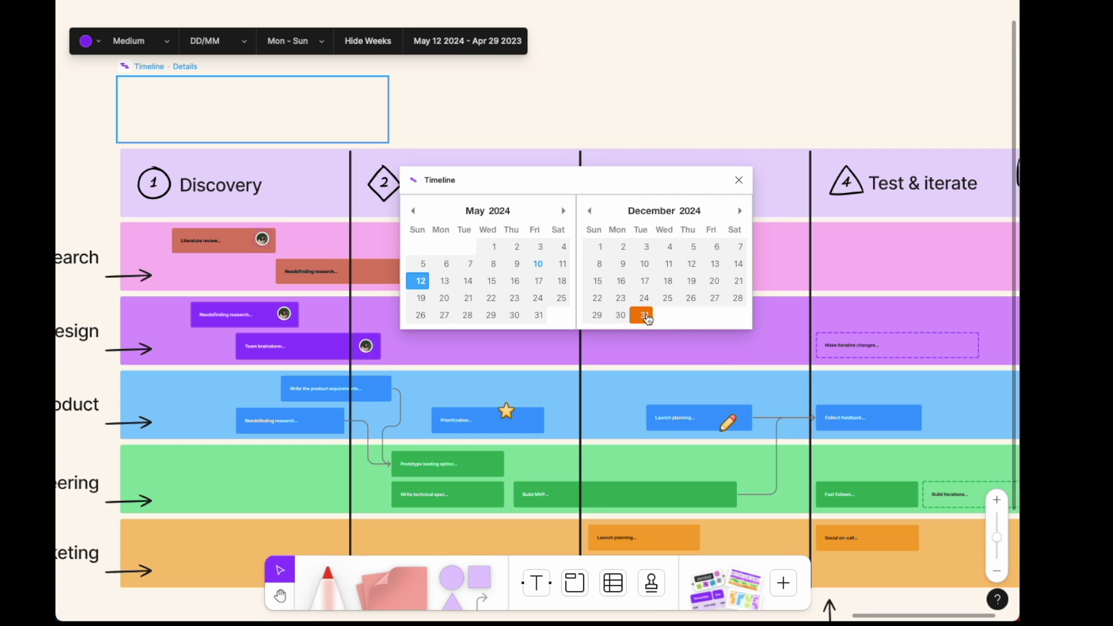
click(645, 316)
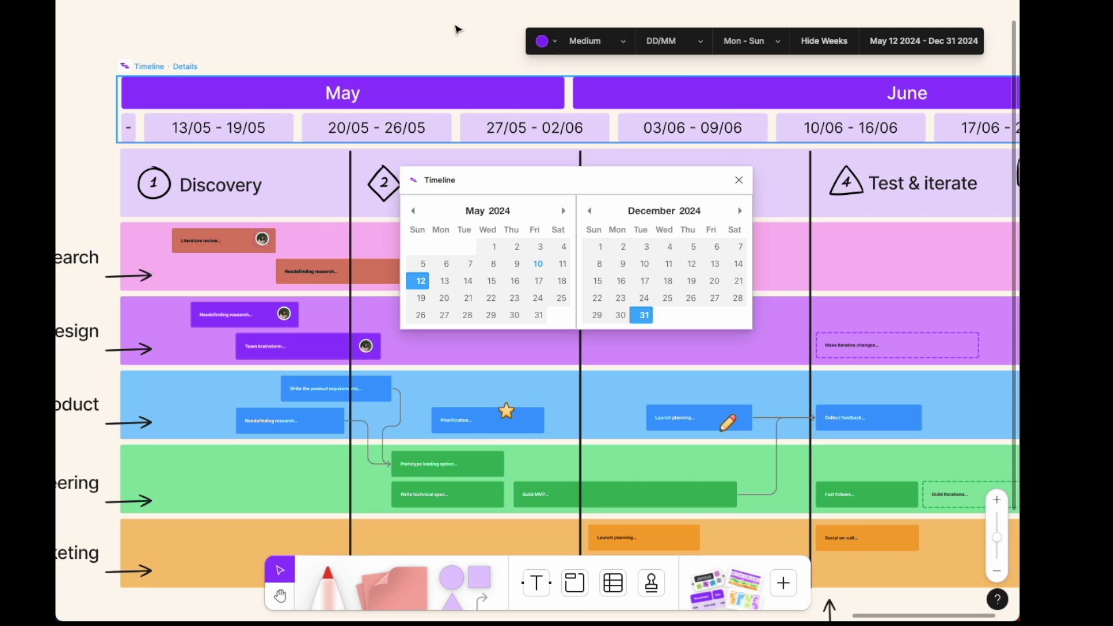
click(462, 69)
scroll(462, 70, down, 2)
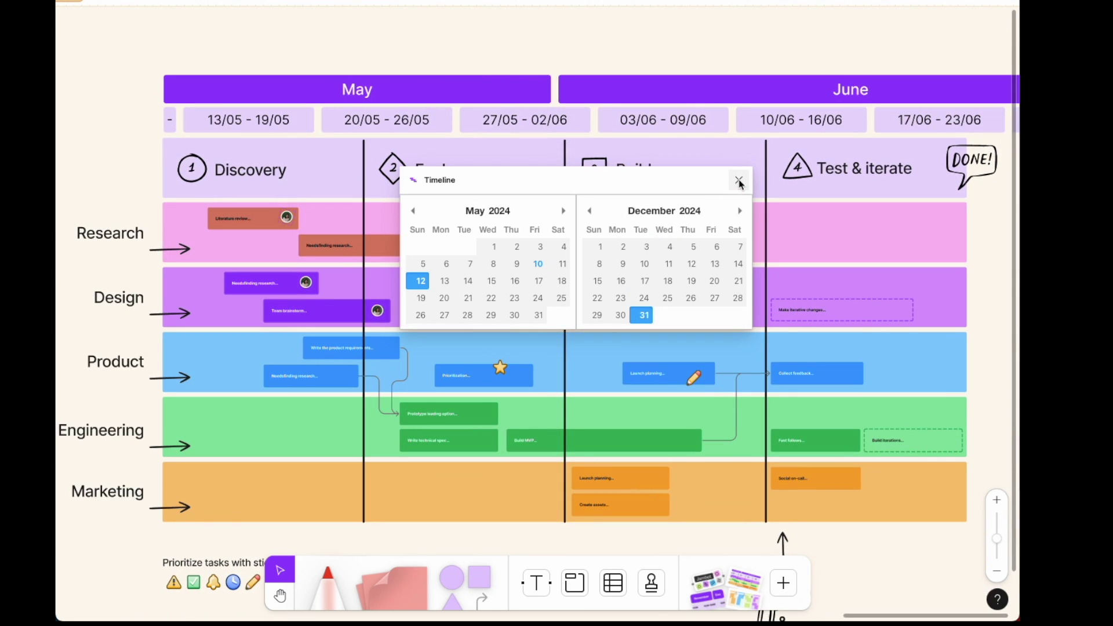
click(740, 183)
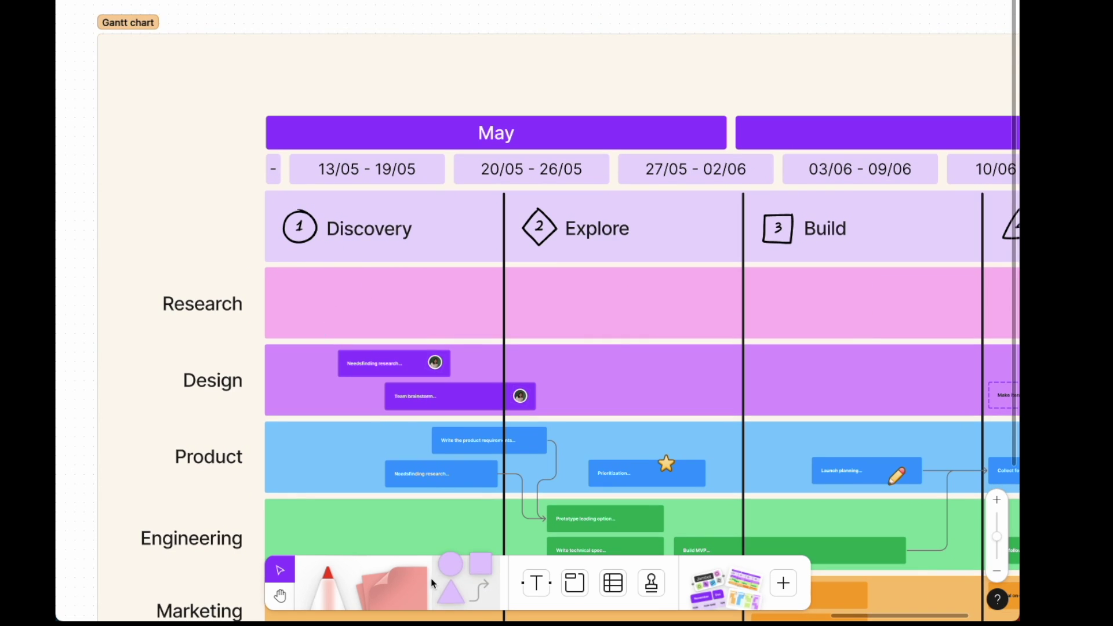
Draw a 'Brainstorm design ideas' task box in the Research row with Large text.
click(451, 576)
drag(285, 277, 491, 330)
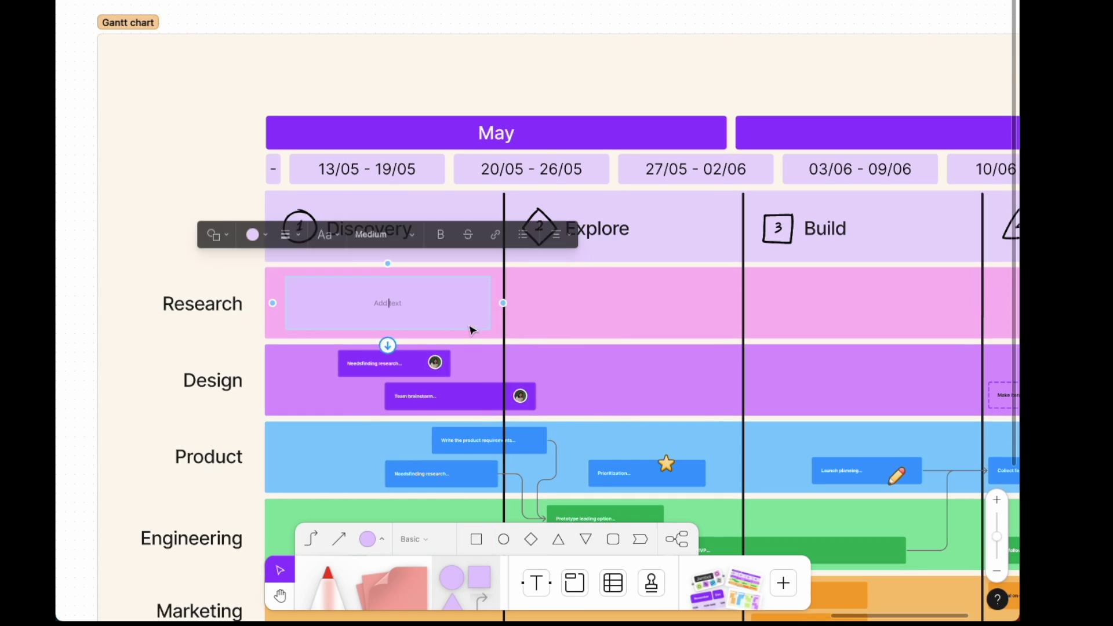
text(Brainstorm designideas)
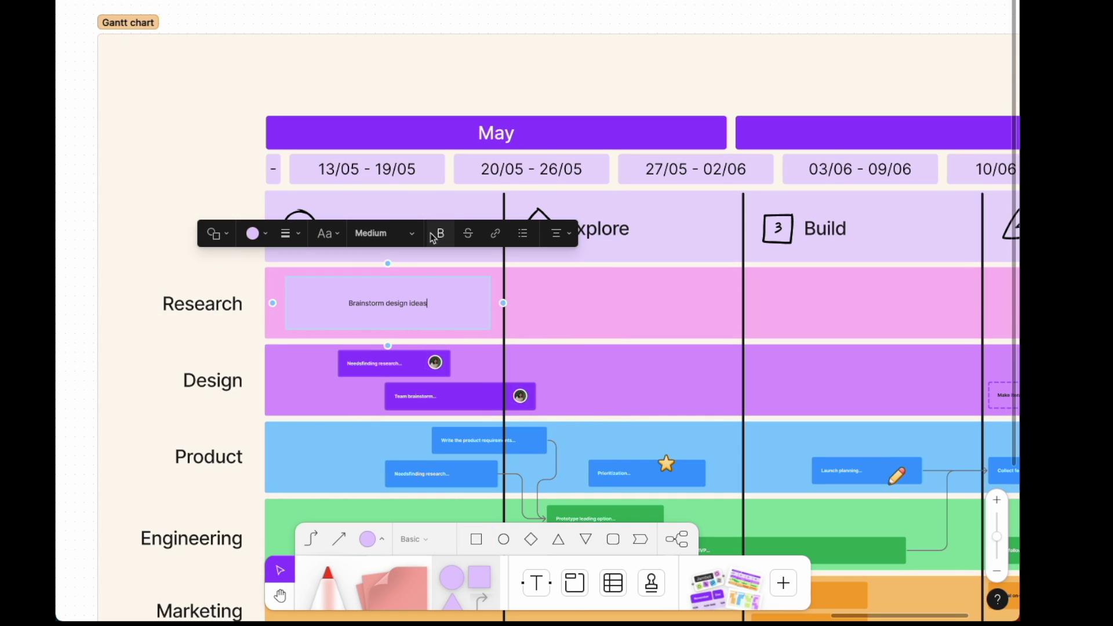
click(384, 233)
click(375, 279)
click(370, 240)
click(350, 209)
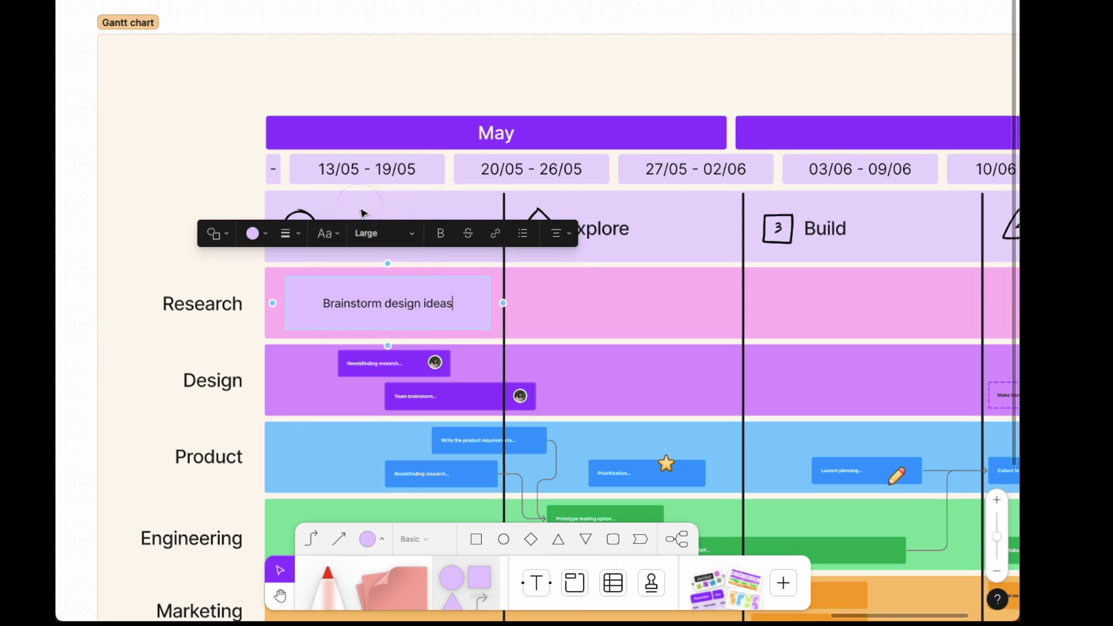
click(572, 311)
Fill the Research task box light orange.
click(387, 304)
click(256, 233)
click(234, 201)
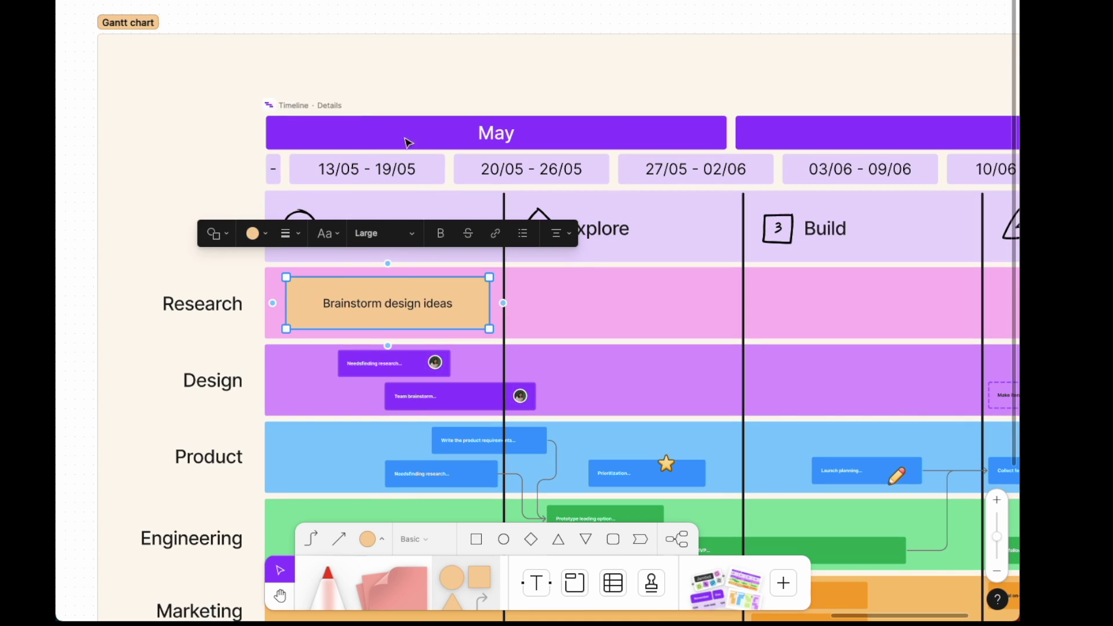
click(462, 82)
Copy the orange task bar down into the Design row.
click(400, 312)
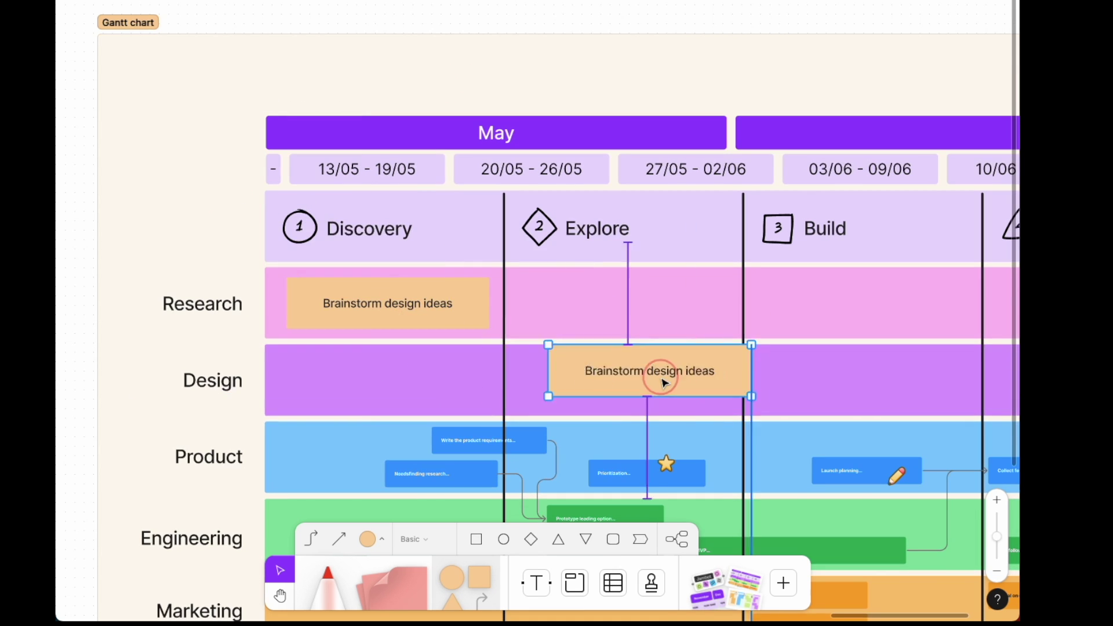
drag(400, 312, 624, 383)
double_click(619, 380)
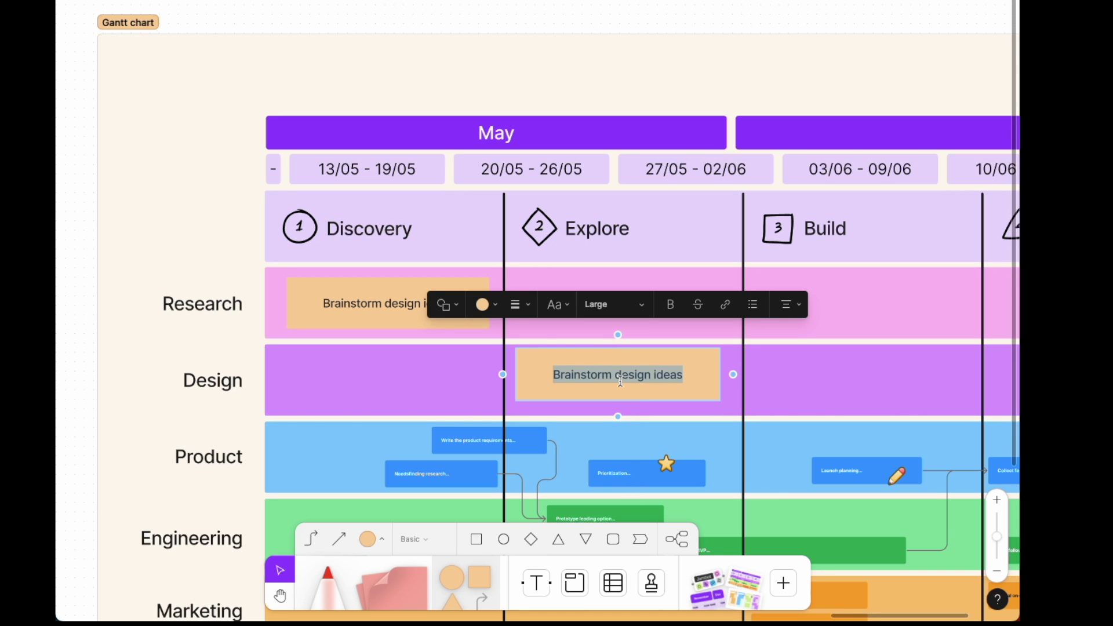